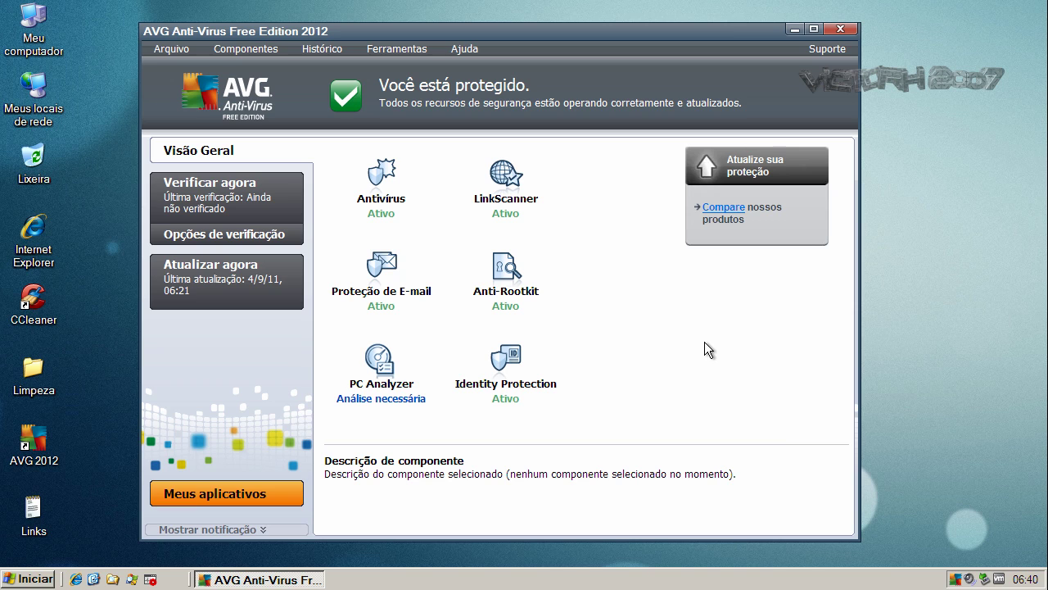
Open AVG's advanced settings and review the Antivírus and Proteção Residente options, including its Configurações avançadas page.
left_click(400, 54)
left_click(407, 159)
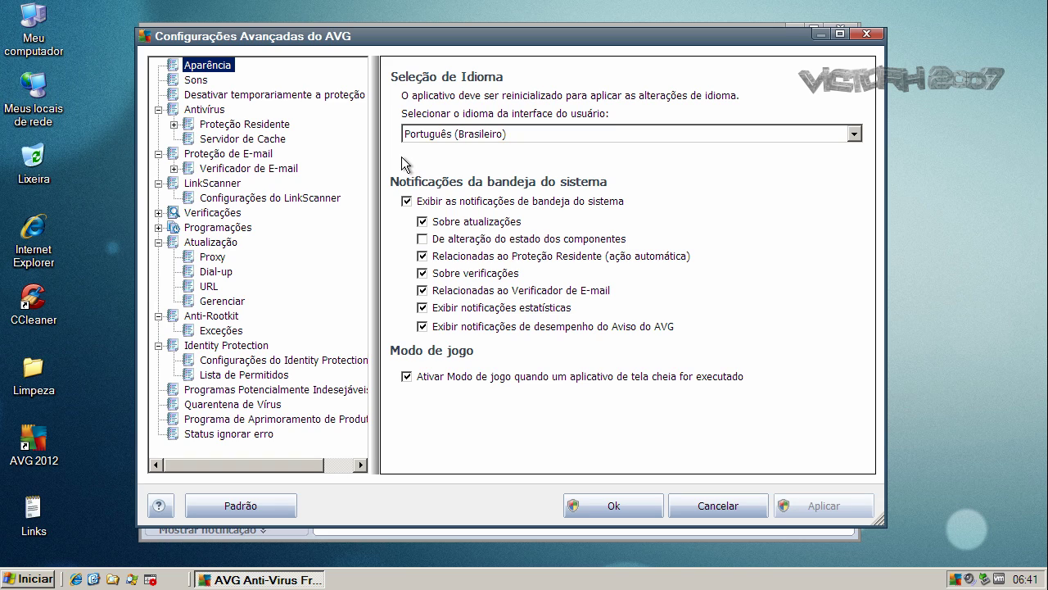
left_click(209, 110)
left_click(220, 127)
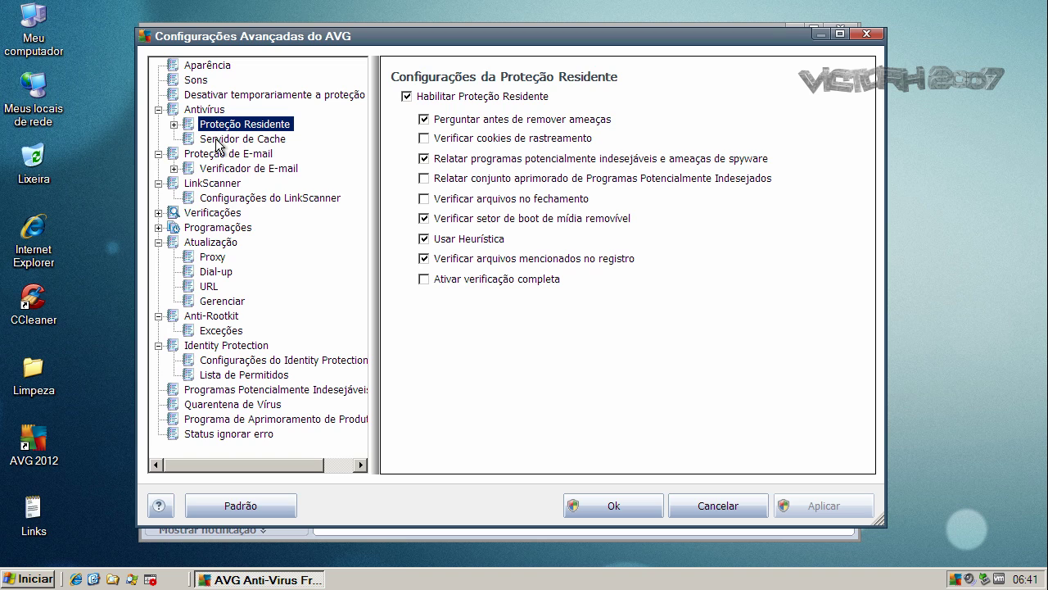
left_click(173, 123)
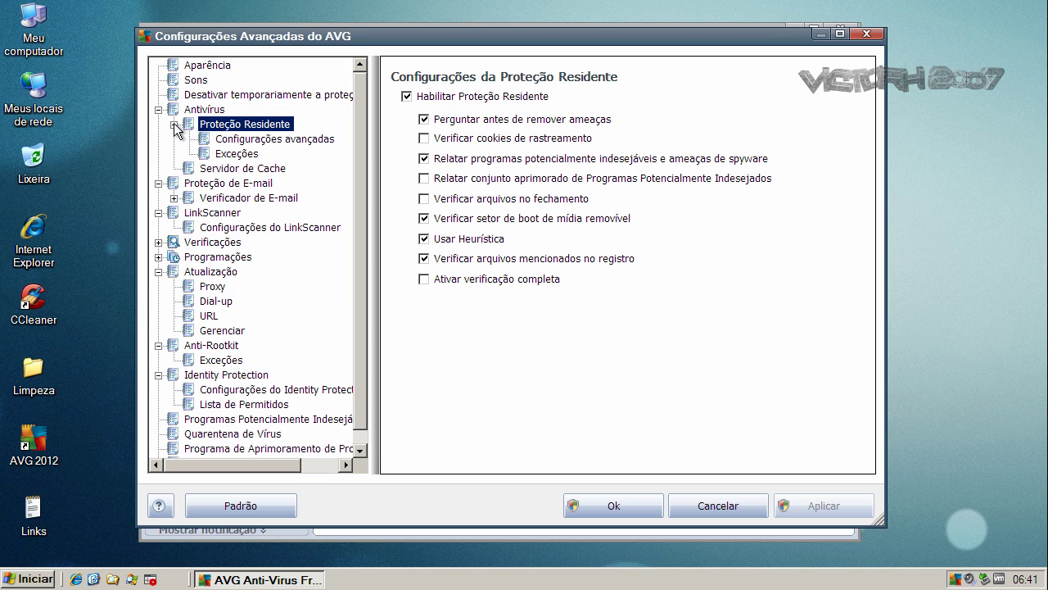
left_click(221, 141)
left_click(215, 126)
Review the Anti-Rootkit, Identity Protection, Lista de Permitidos and Quarentena de Vírus settings, and leave the advanced settings without saving.
left_click(216, 347)
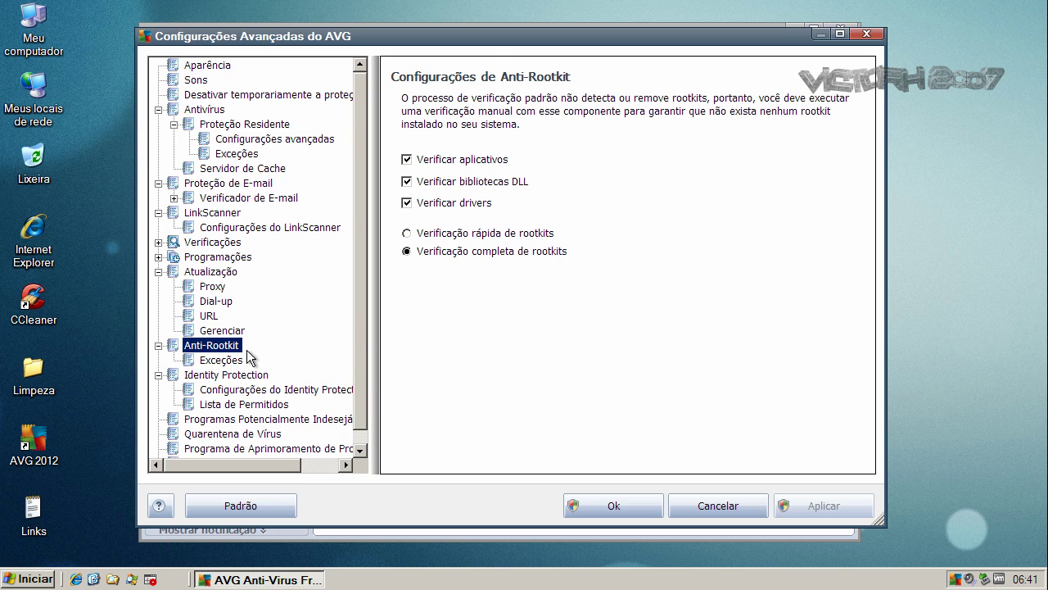
left_click(238, 375)
left_click(243, 390)
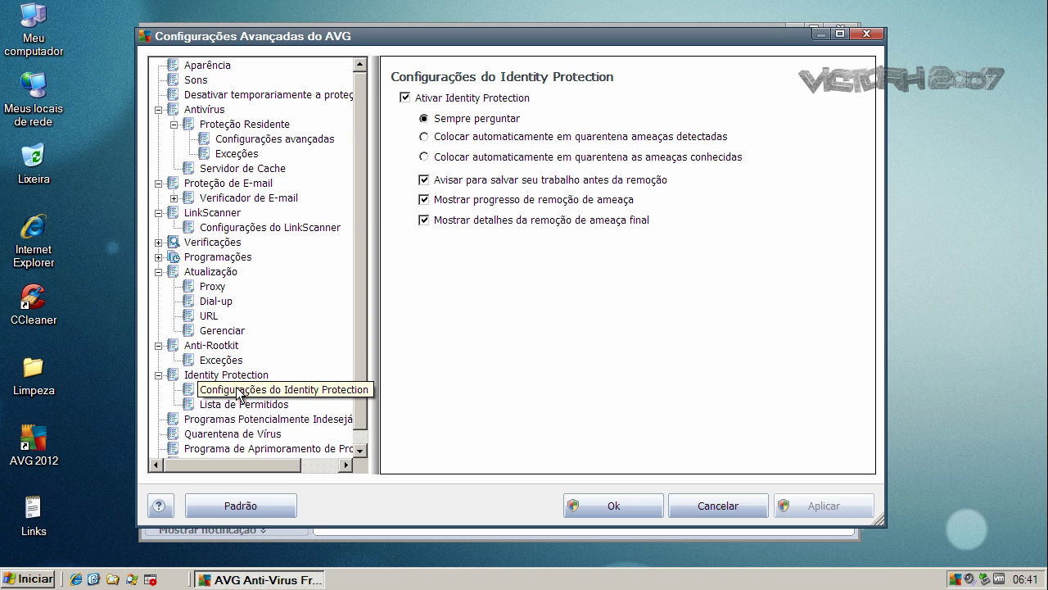
left_click(248, 405)
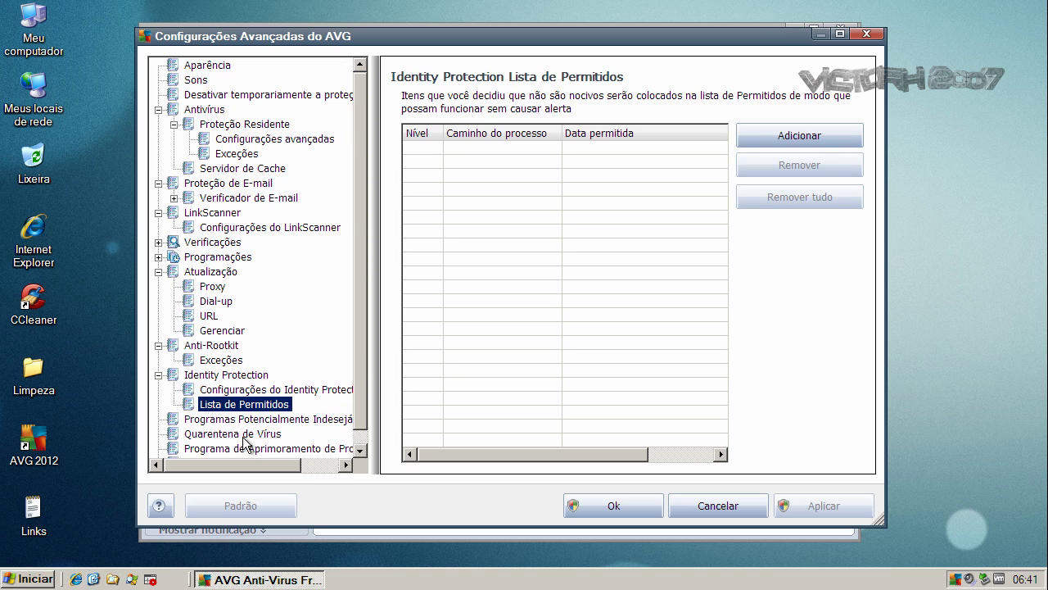
left_click(246, 434)
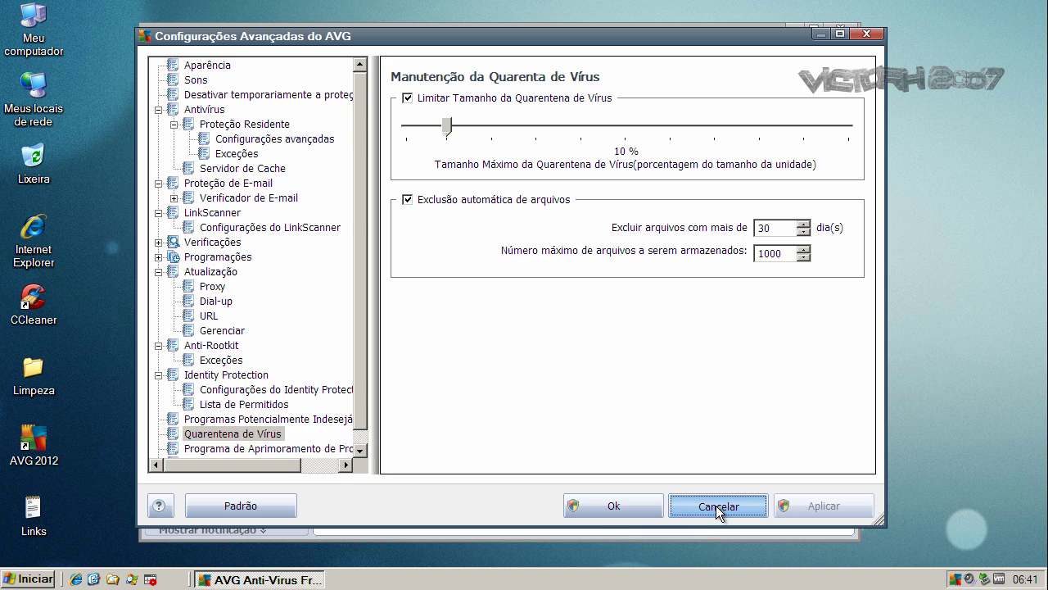
left_click(715, 505)
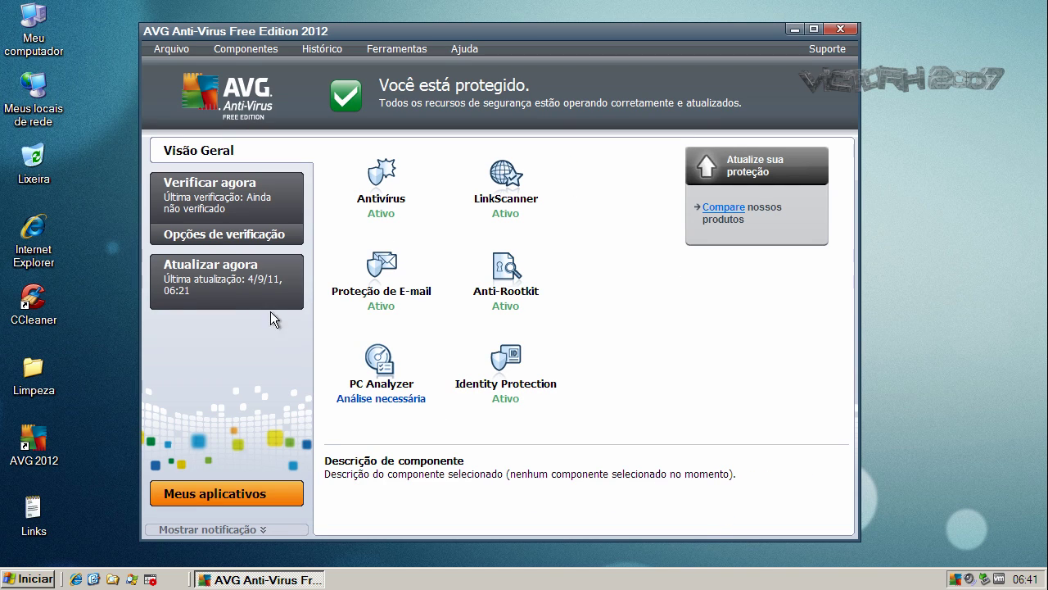
Run an AVG update, dismiss the update result and close the antivirus window.
left_click(233, 268)
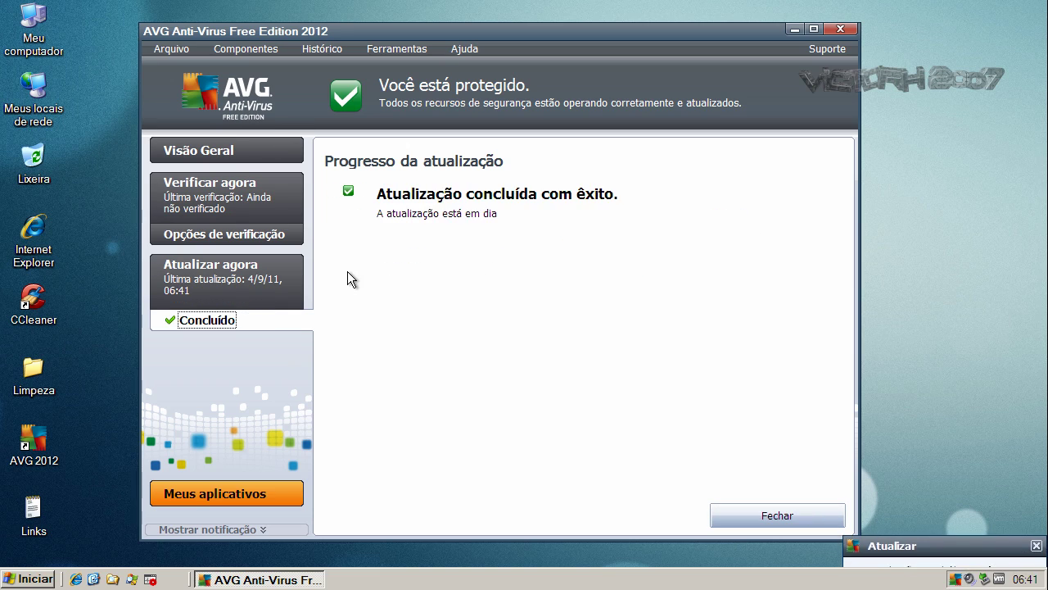
left_click(753, 516)
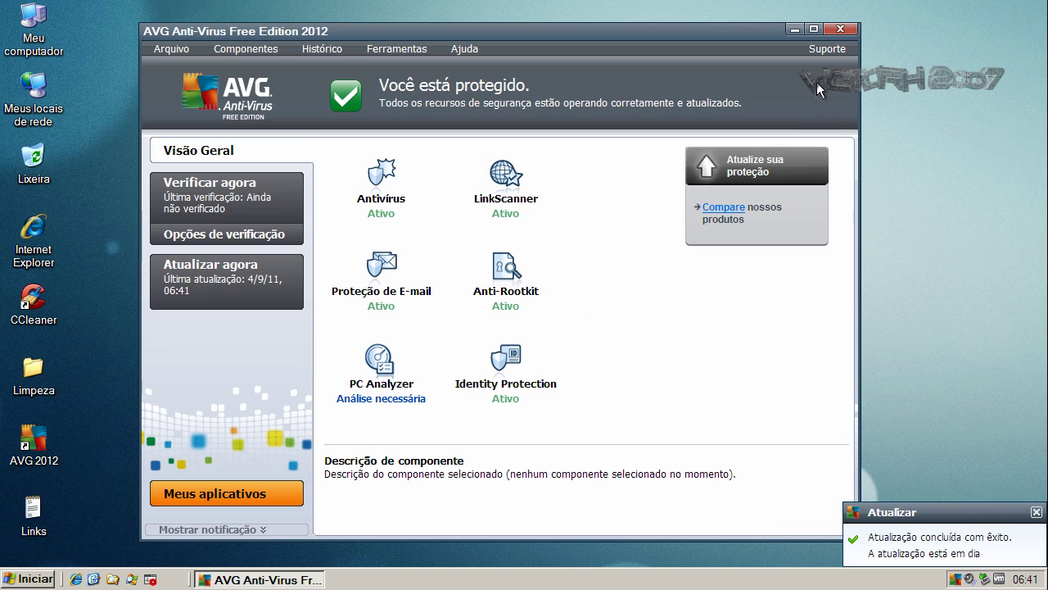
left_click(840, 30)
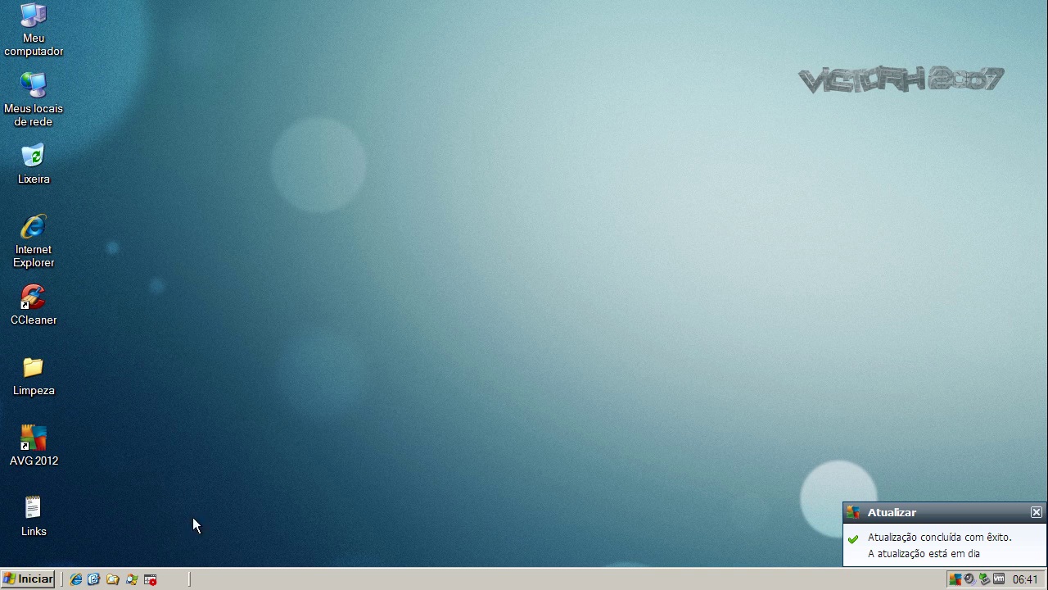
Open Process Explorer and go through the running AVG Technologies processes from avgcsrvx.exe to avgwdsvc.exe.
left_click(150, 579)
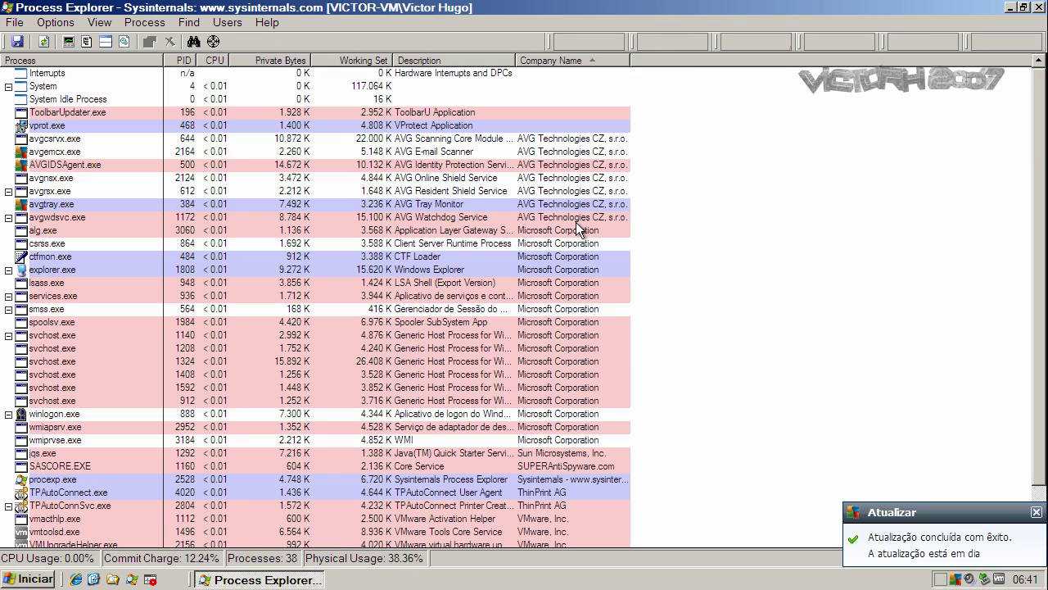
left_click(504, 141)
left_click(507, 152)
left_click(510, 166)
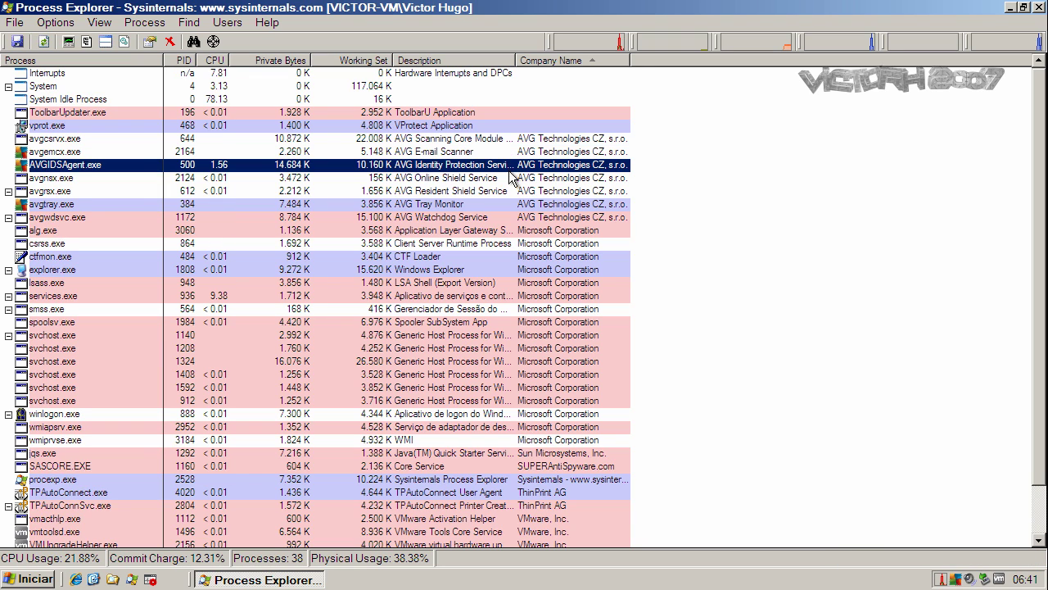
left_click(512, 178)
left_click(513, 191)
left_click(516, 203)
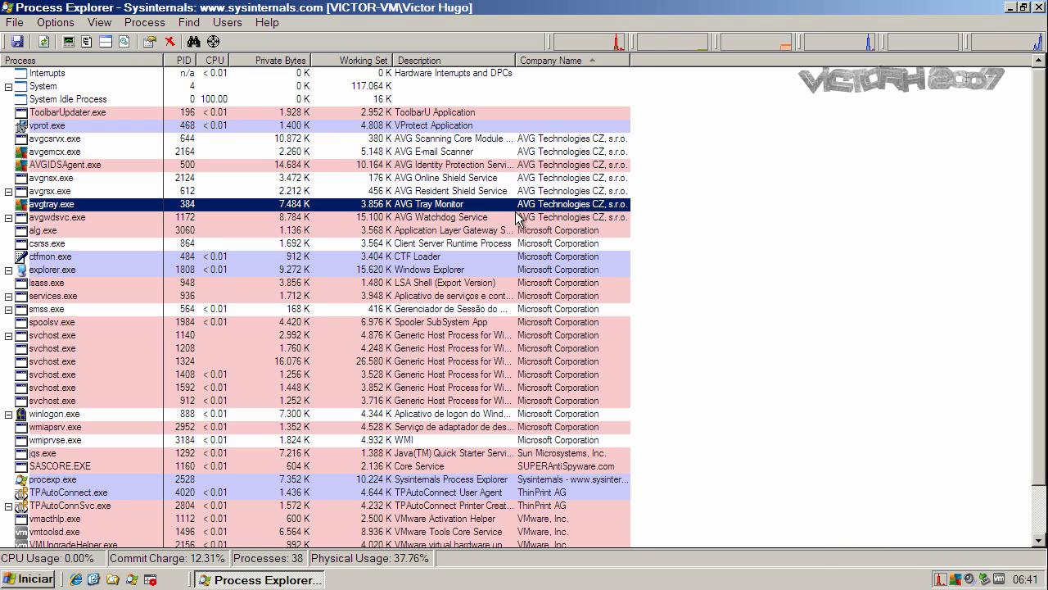
left_click(517, 217)
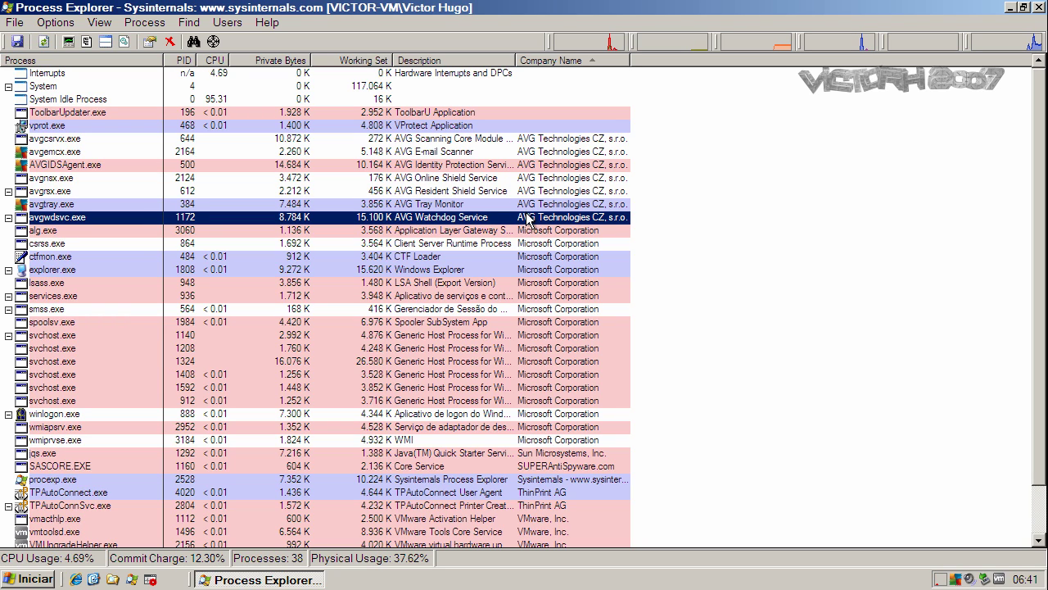
Compare the working-set memory use of the individual AVG processes and close Process Explorer.
left_click(531, 139)
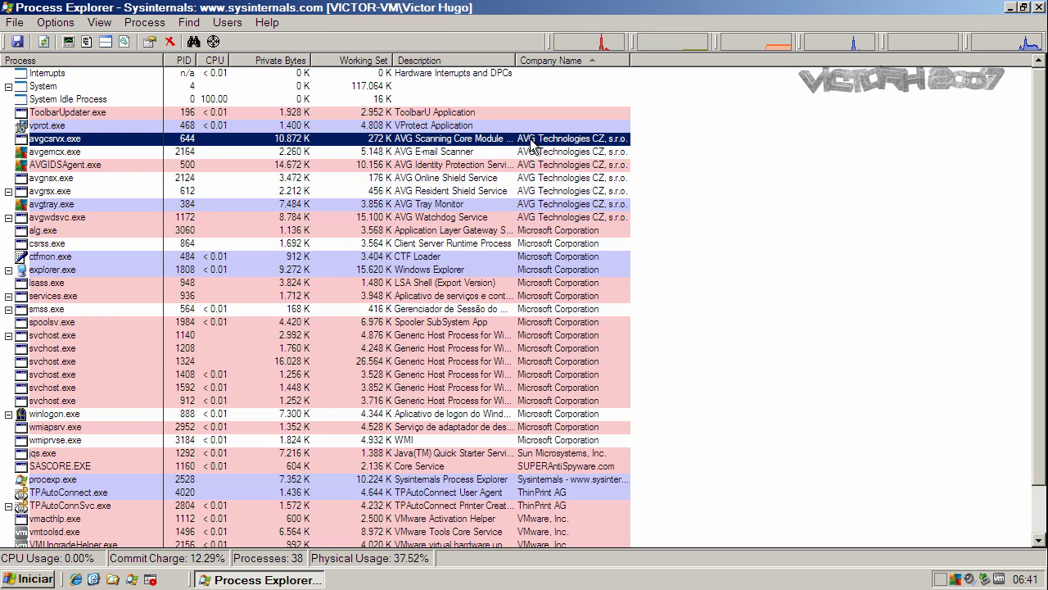
left_click(380, 151)
left_click(385, 165)
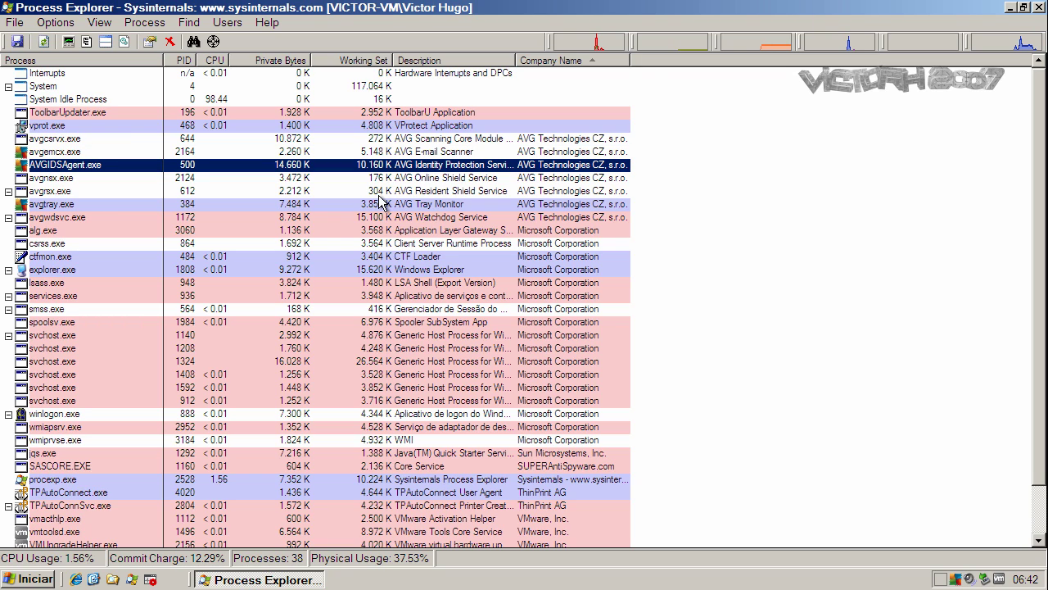
left_click(380, 205)
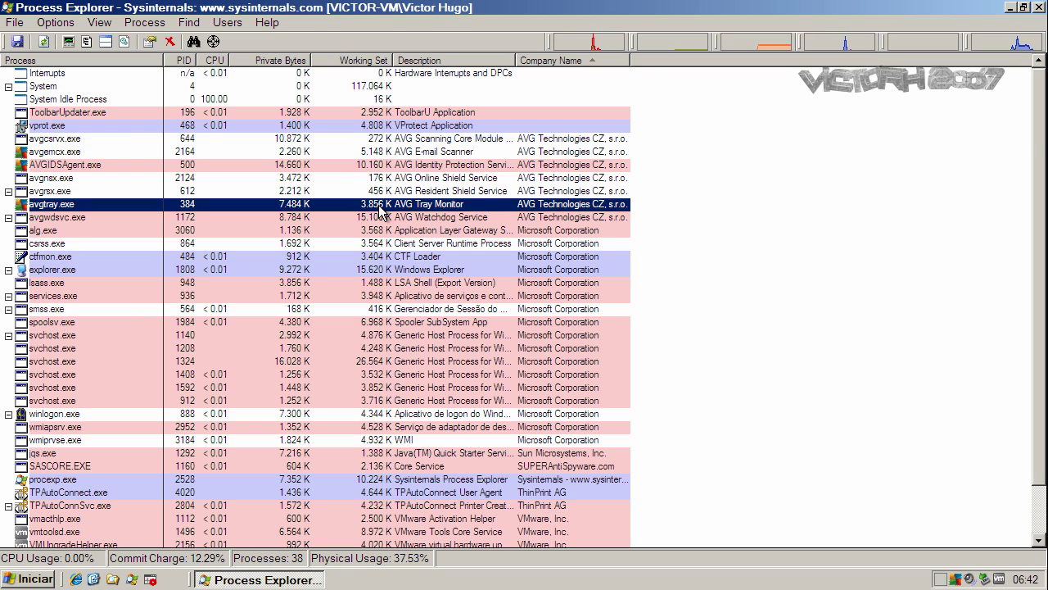
left_click(382, 218)
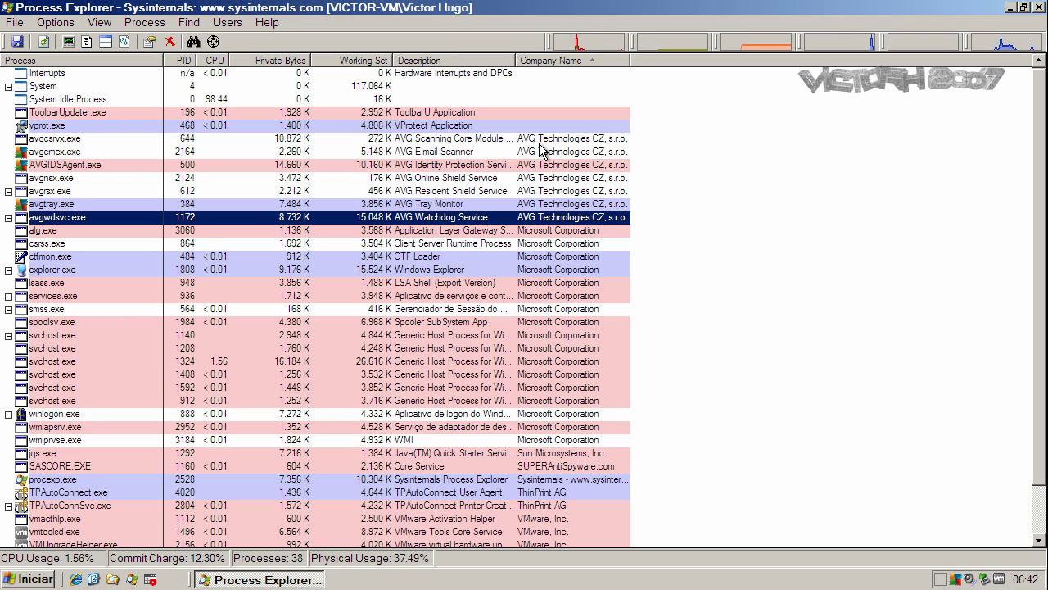
left_click(390, 205)
left_click(391, 166)
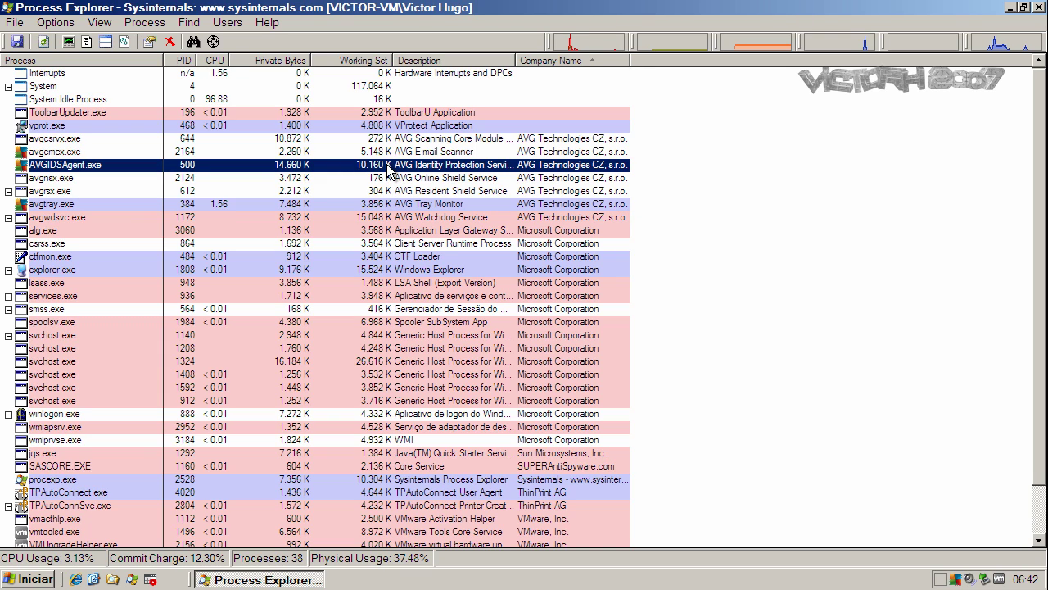
left_click(391, 152)
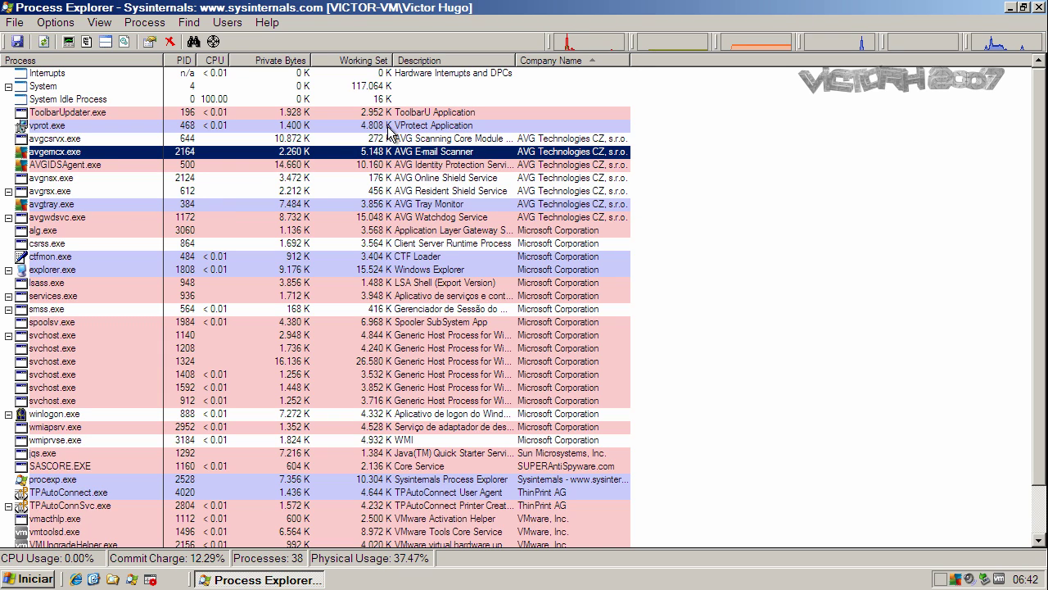
left_click(390, 137)
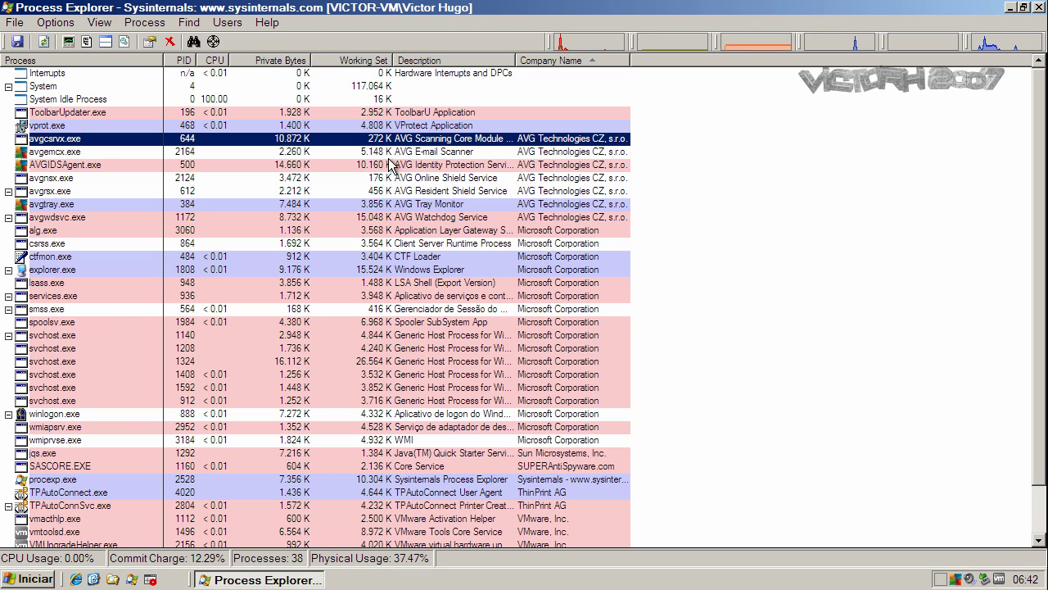
left_click(390, 153)
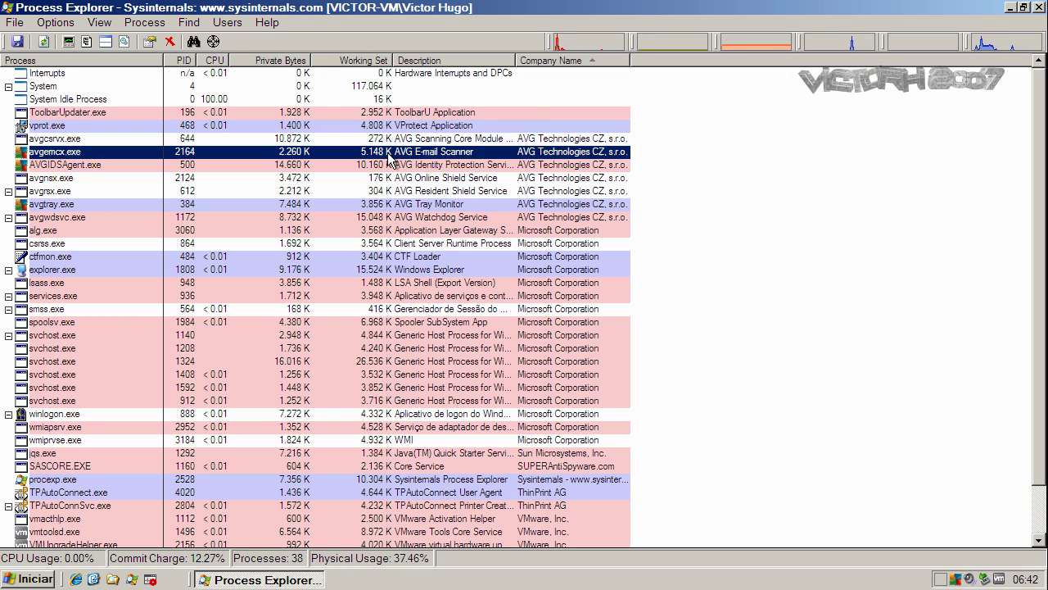
left_click(390, 165)
left_click(390, 179)
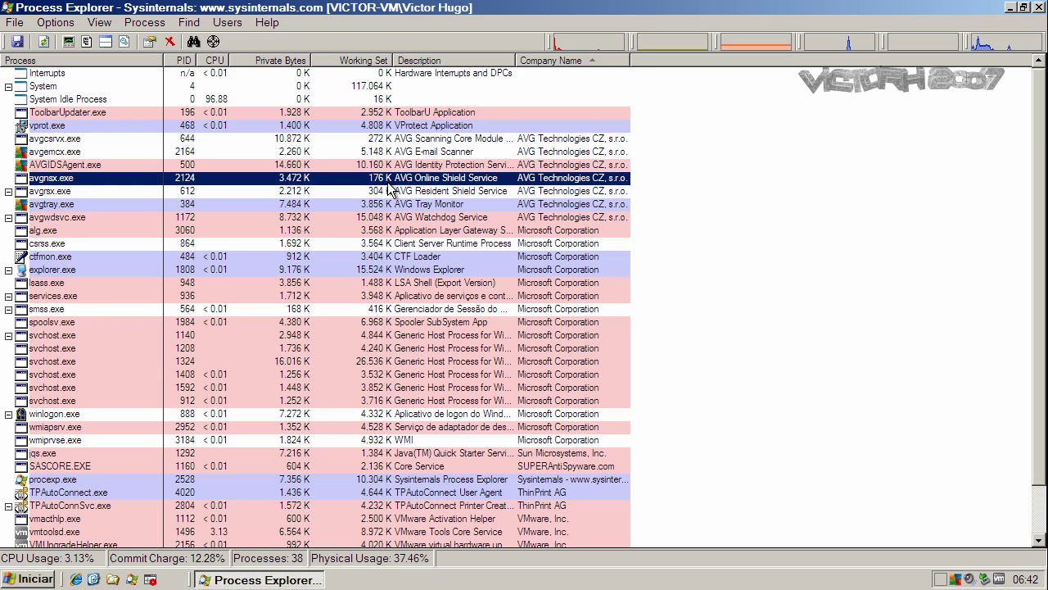
left_click(390, 192)
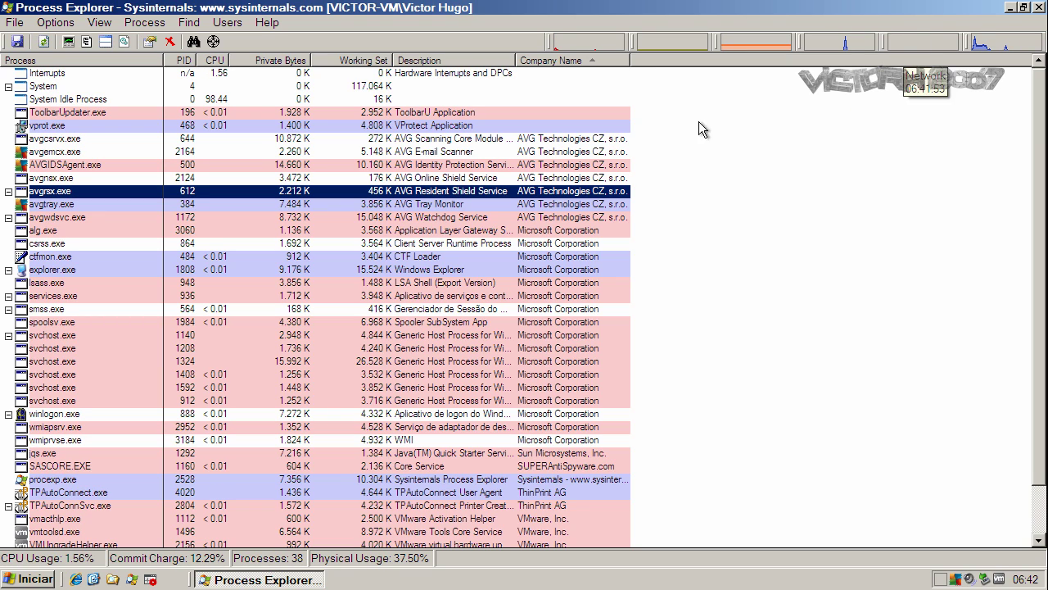
left_click(1038, 7)
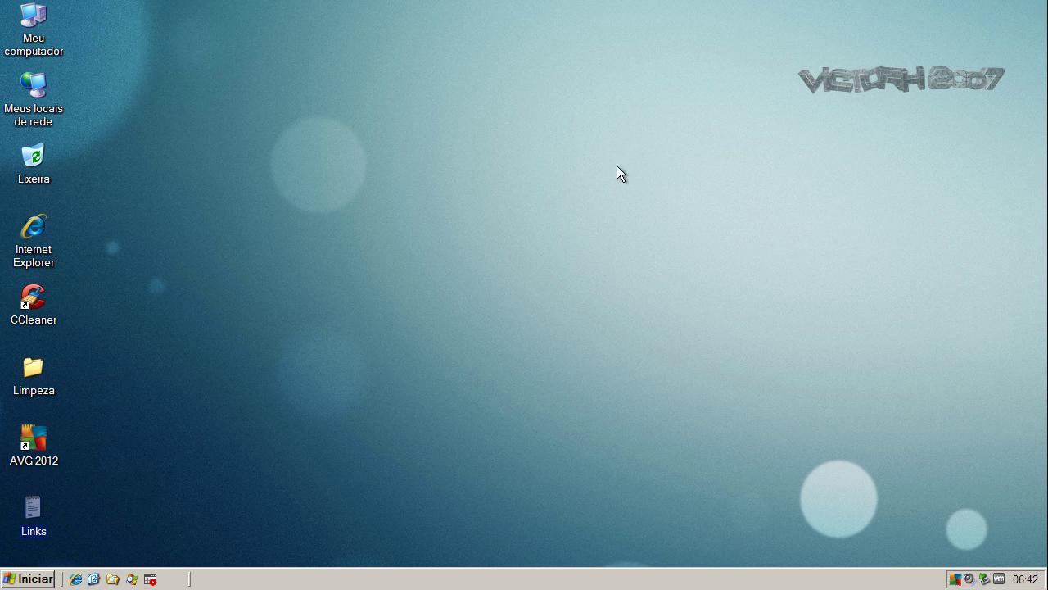
left_click(152, 578)
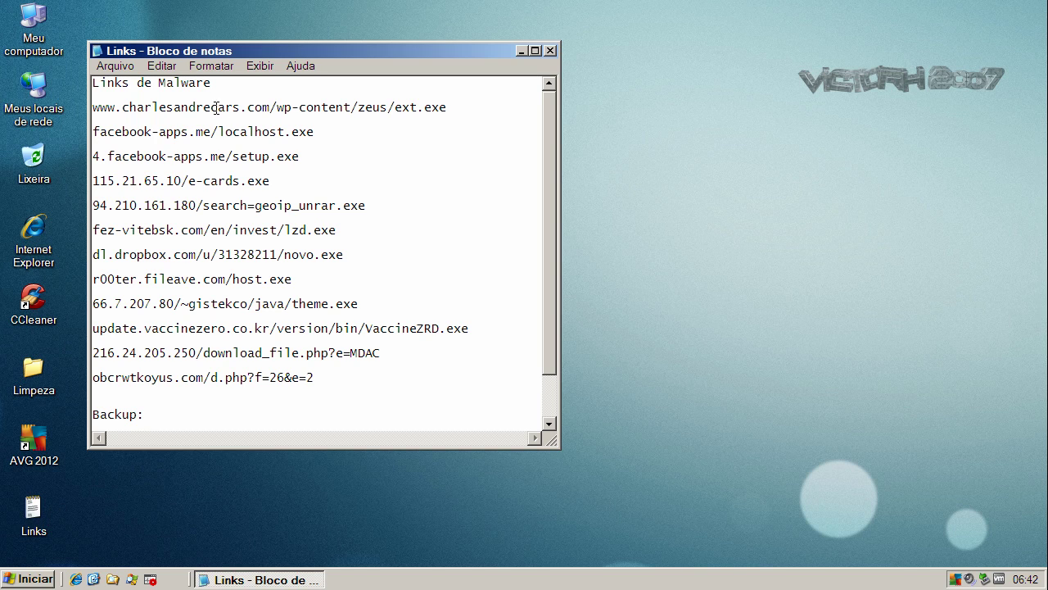
double_click(215, 107)
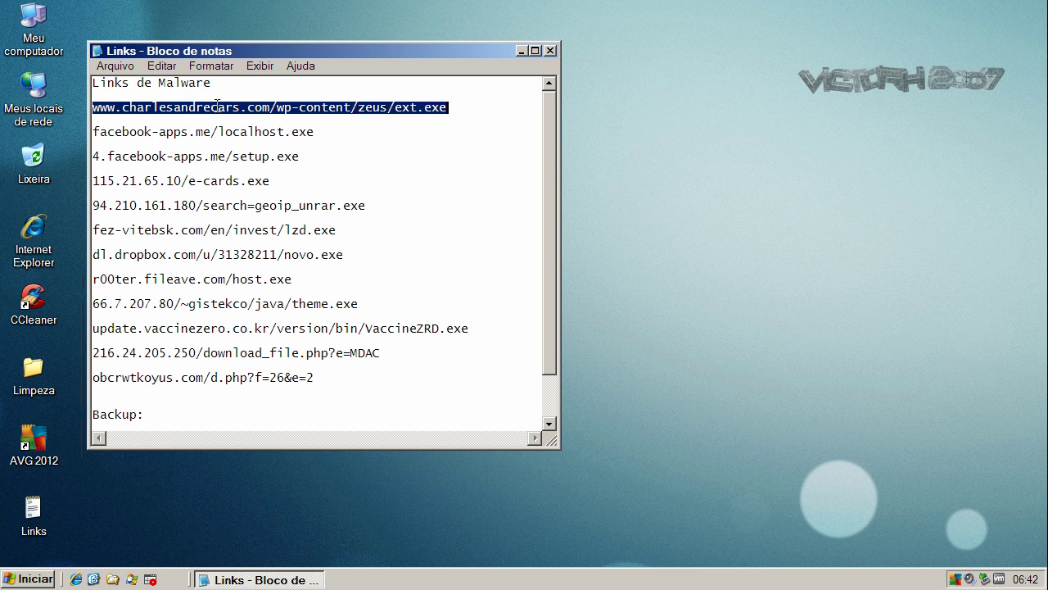
right_click(219, 108)
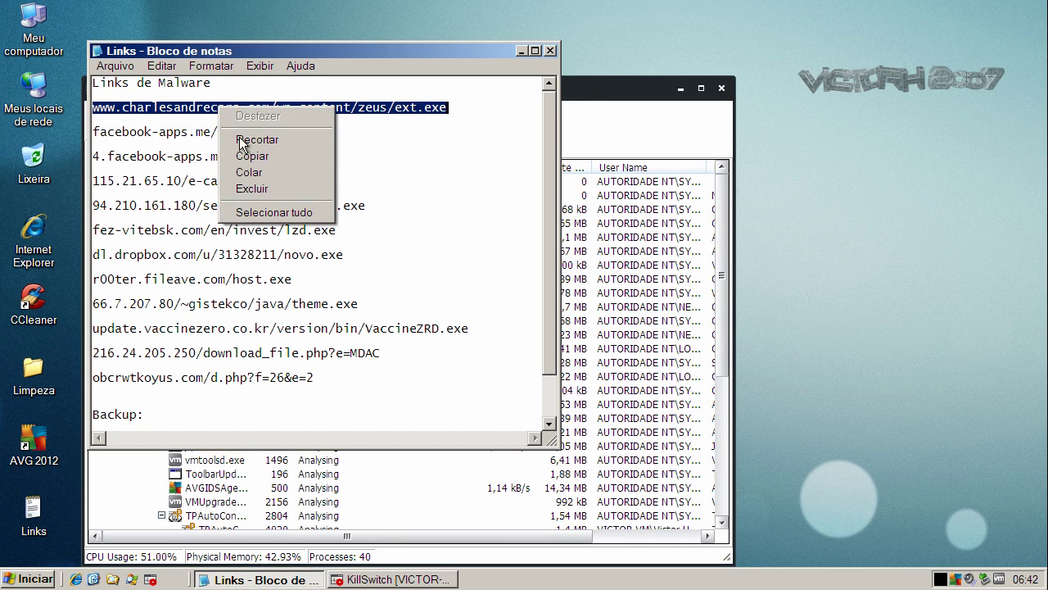
left_click(262, 155)
left_click(521, 51)
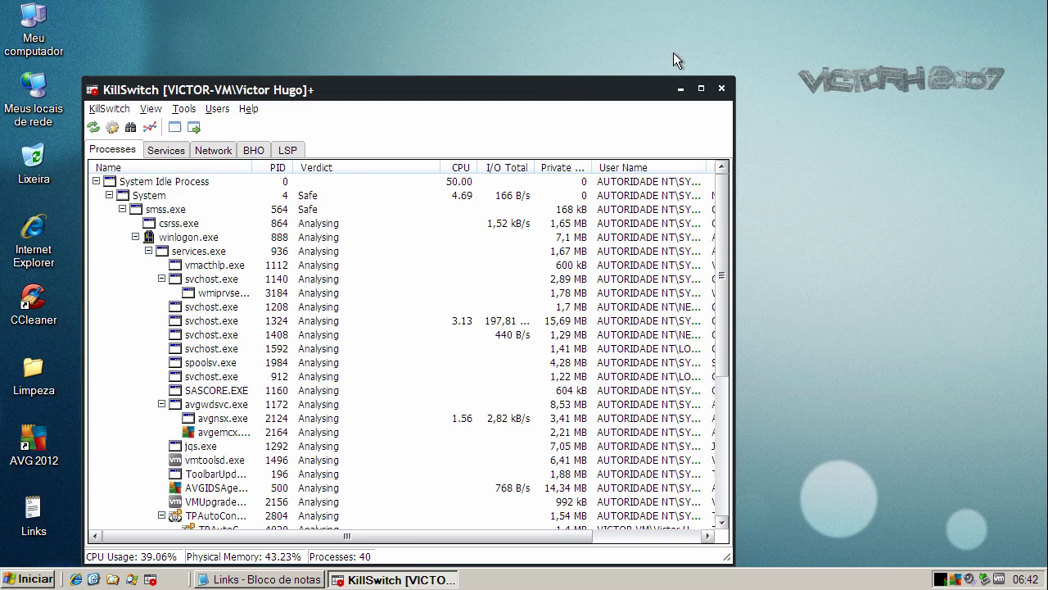
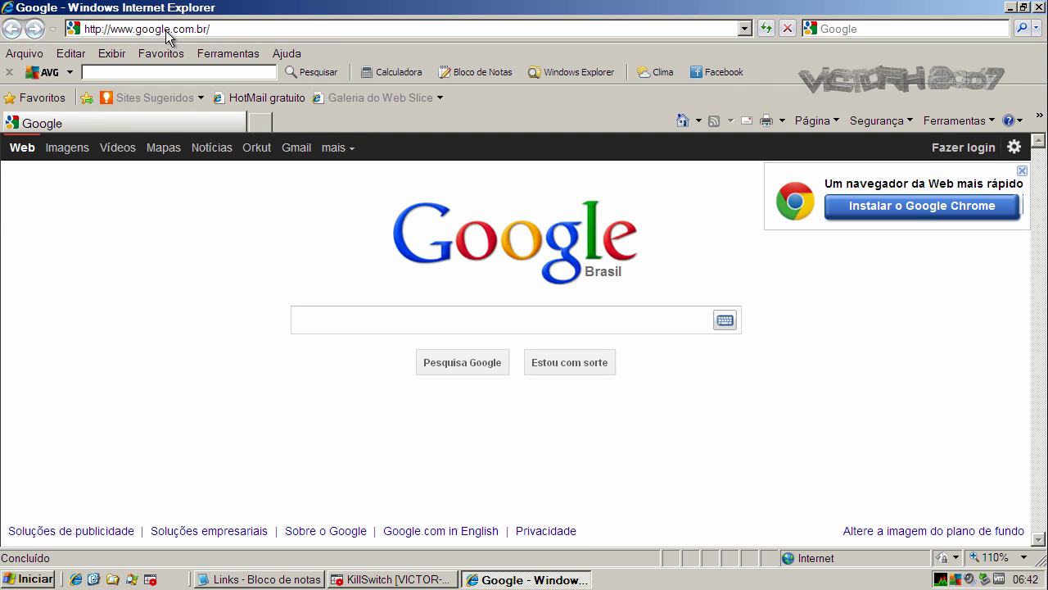
Dismiss the Chrome promotion on the Google page in Internet Explorer and load the copied ext.exe malware link.
left_click(1022, 170)
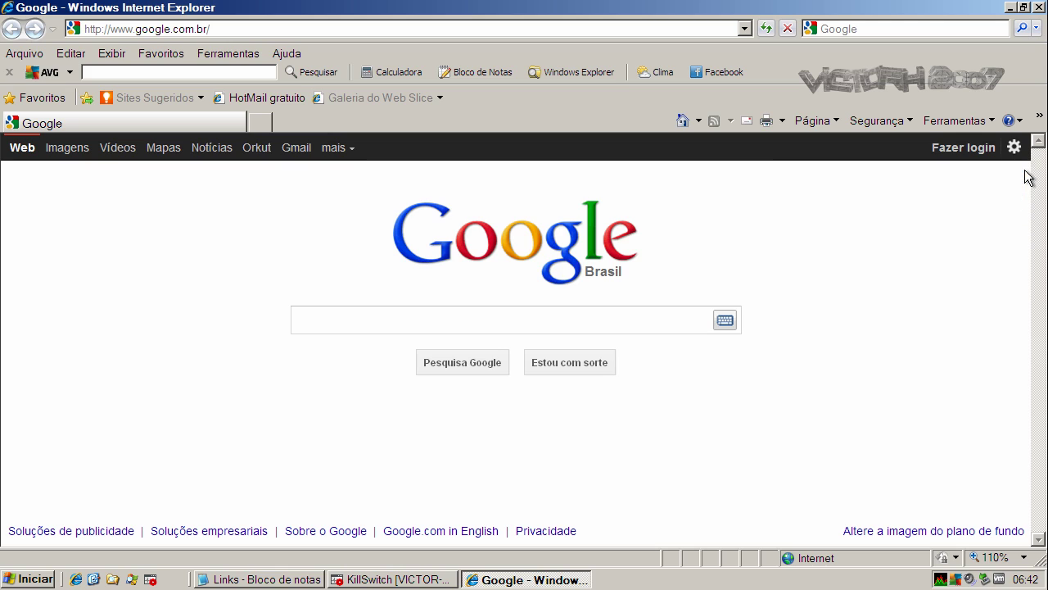
left_click(245, 27)
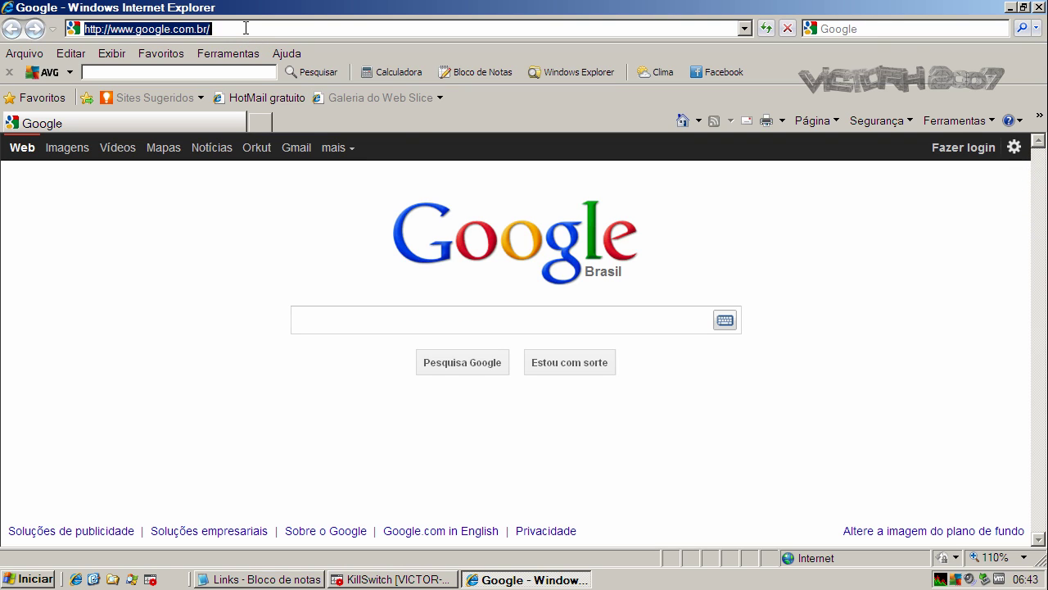
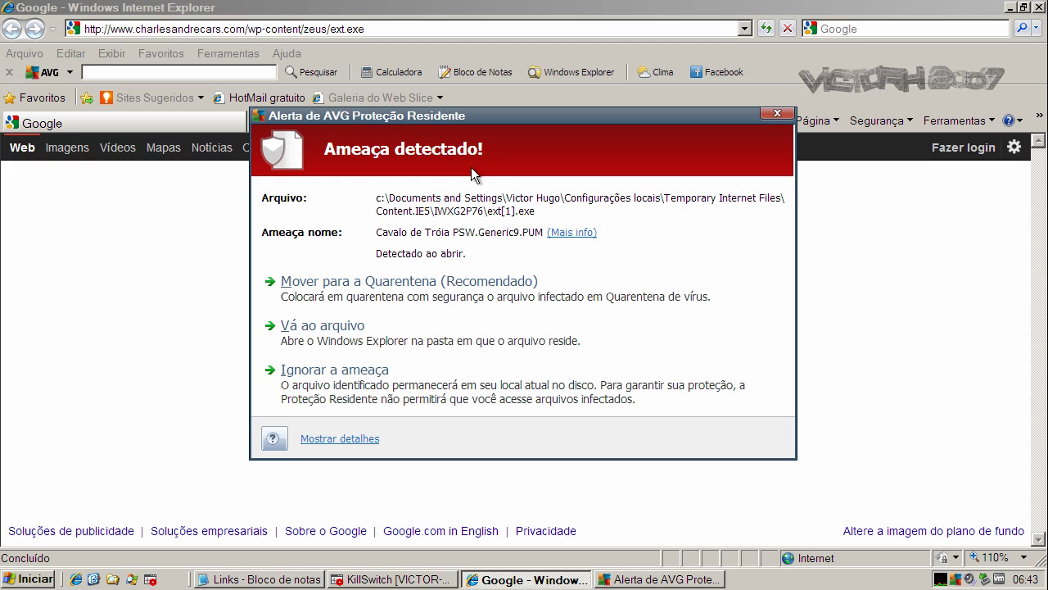
Move the detected ext[1].exe to quarantine and confirm its forced removal.
left_click(465, 295)
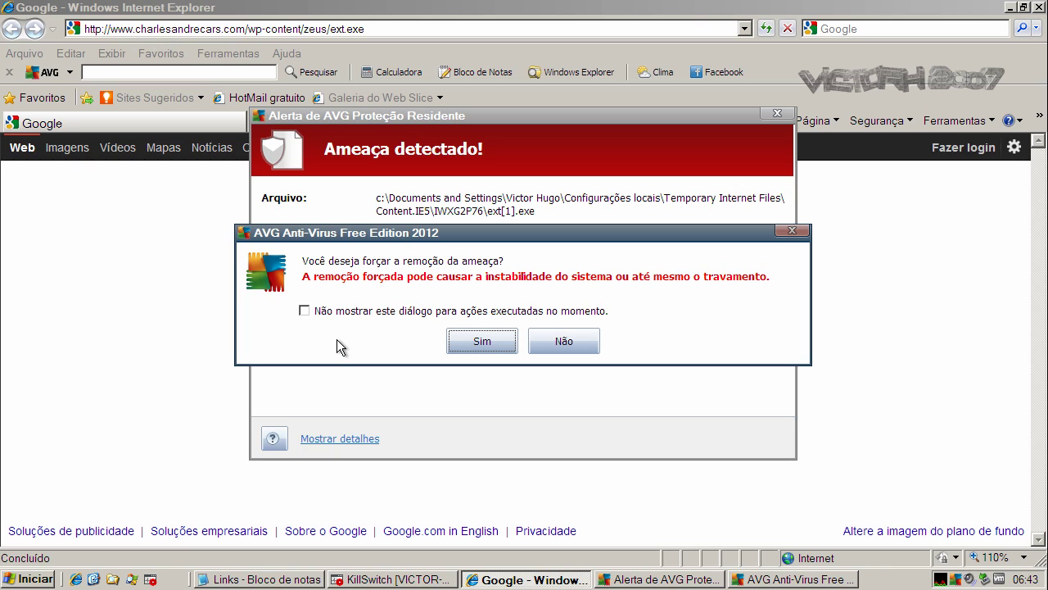
left_click(466, 341)
left_click(475, 343)
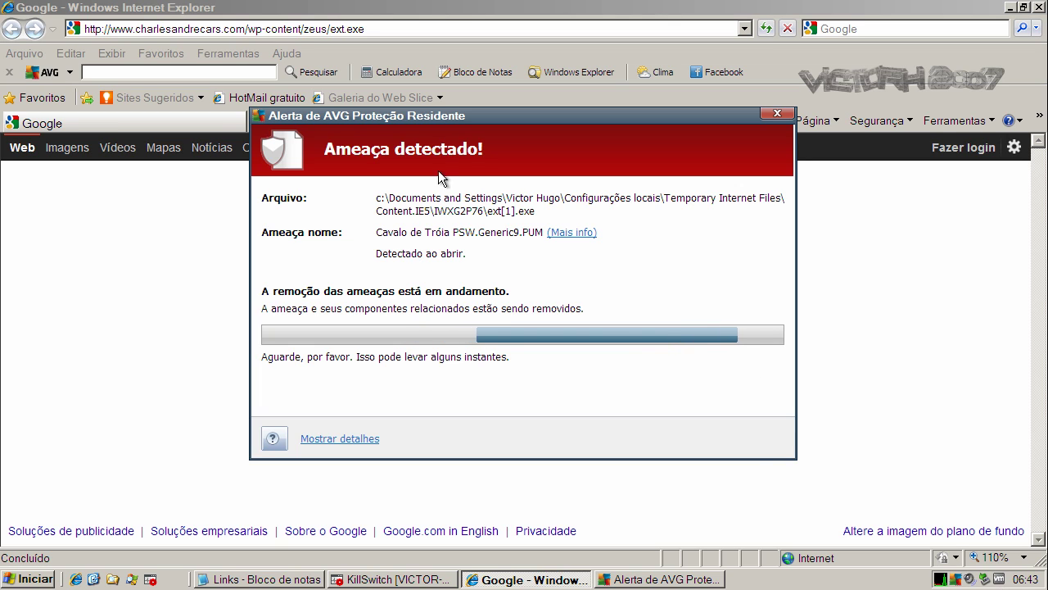
left_click_drag(442, 117, 441, 122)
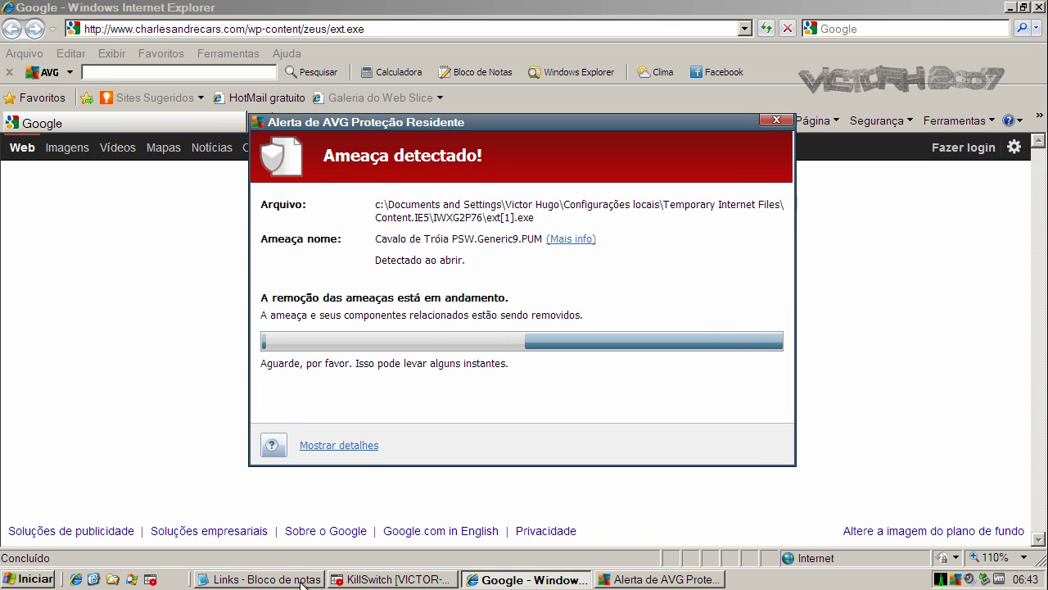
Copy the malware link facebook-apps.me/localhost.exe from the Links note and minimize the note.
left_click(261, 579)
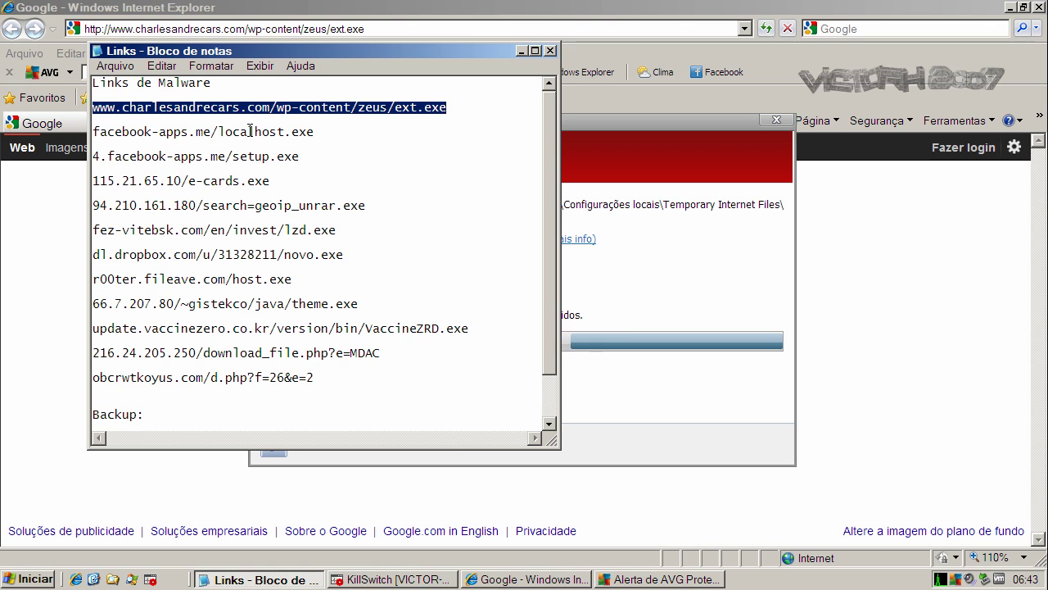
double_click(250, 132)
key("ctrl+c")
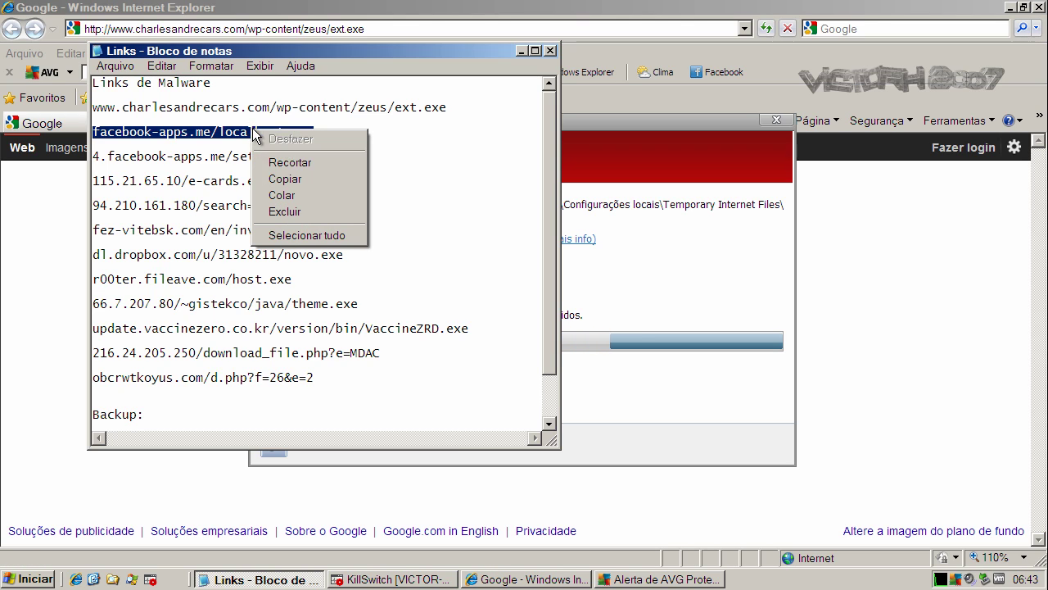
left_click(285, 178)
left_click(522, 51)
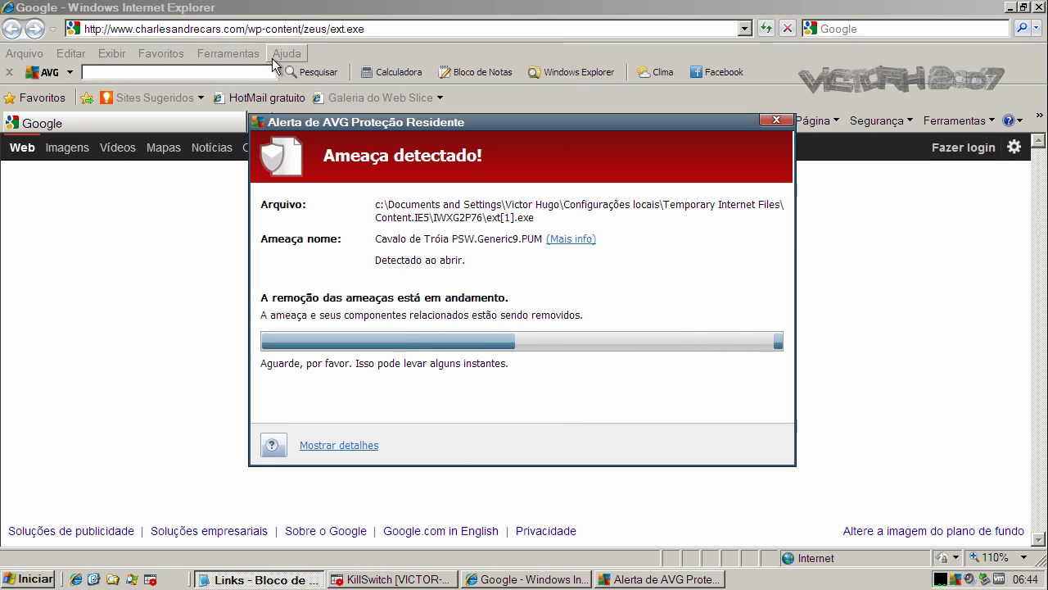
Replace the Internet Explorer address with the copied facebook-apps.me/localhost.exe link and close AVG's ext[1].exe alert.
left_click(287, 28)
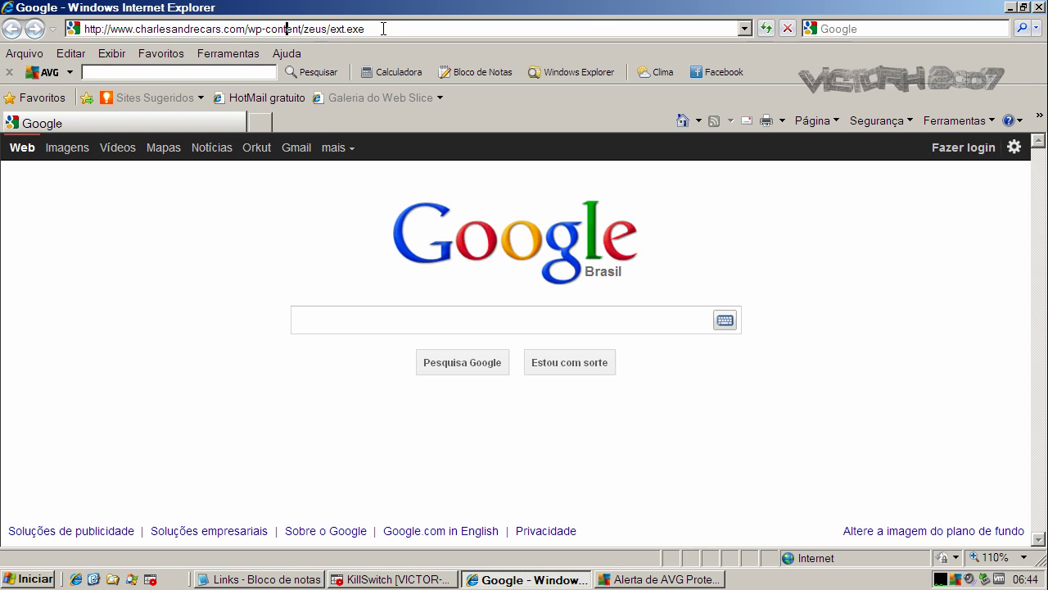
left_click_drag(384, 29, 83, 29)
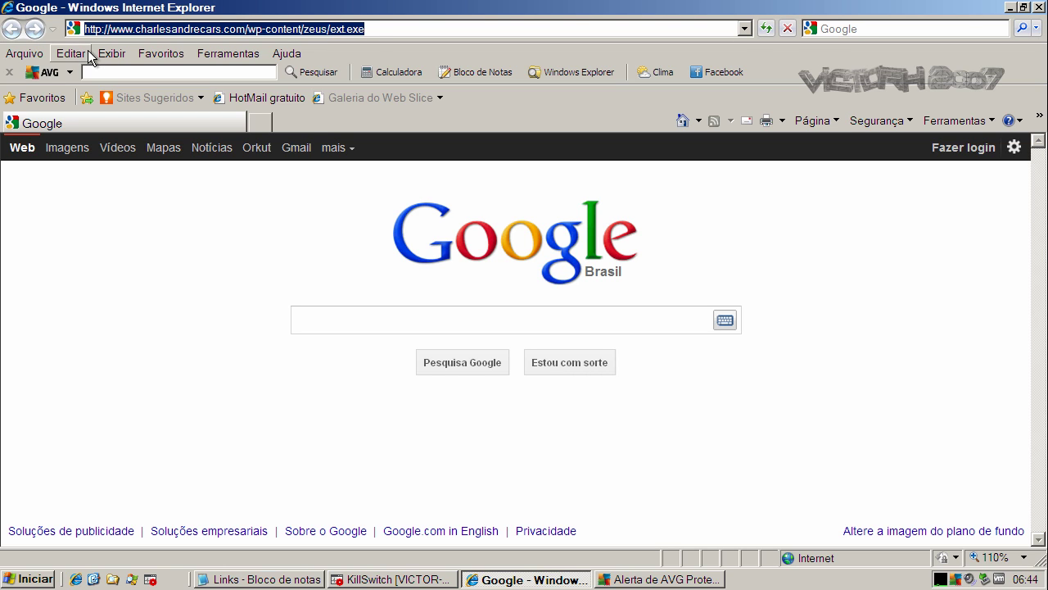
key("ctrl+v")
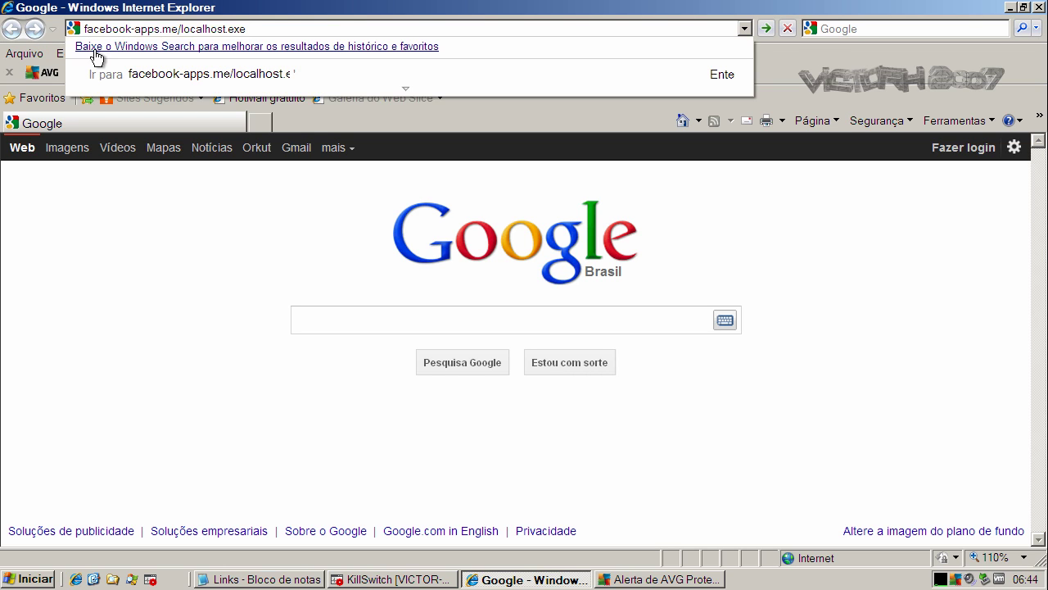
left_click(647, 577)
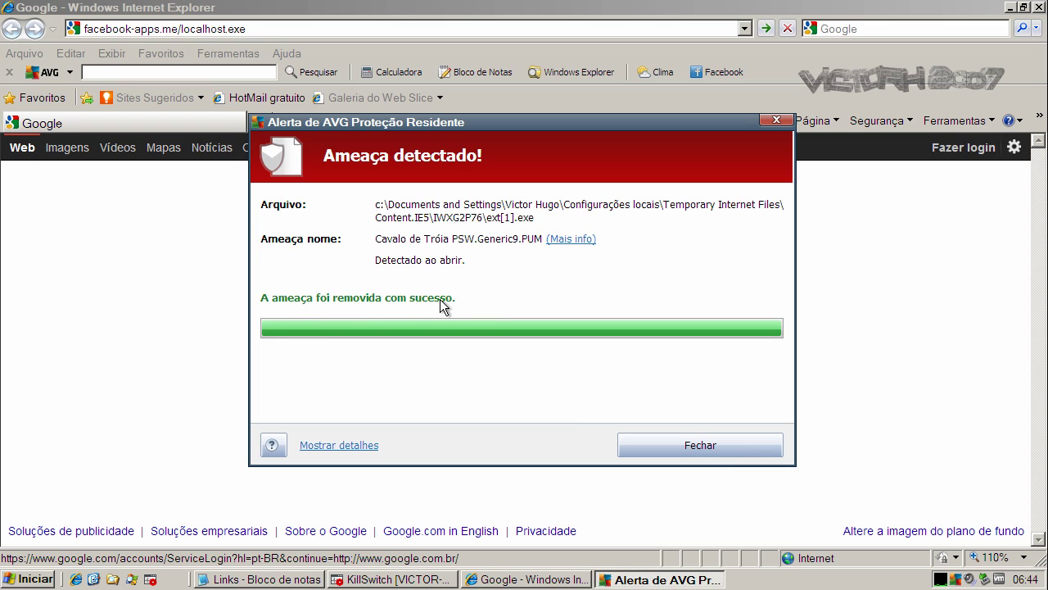
left_click(666, 447)
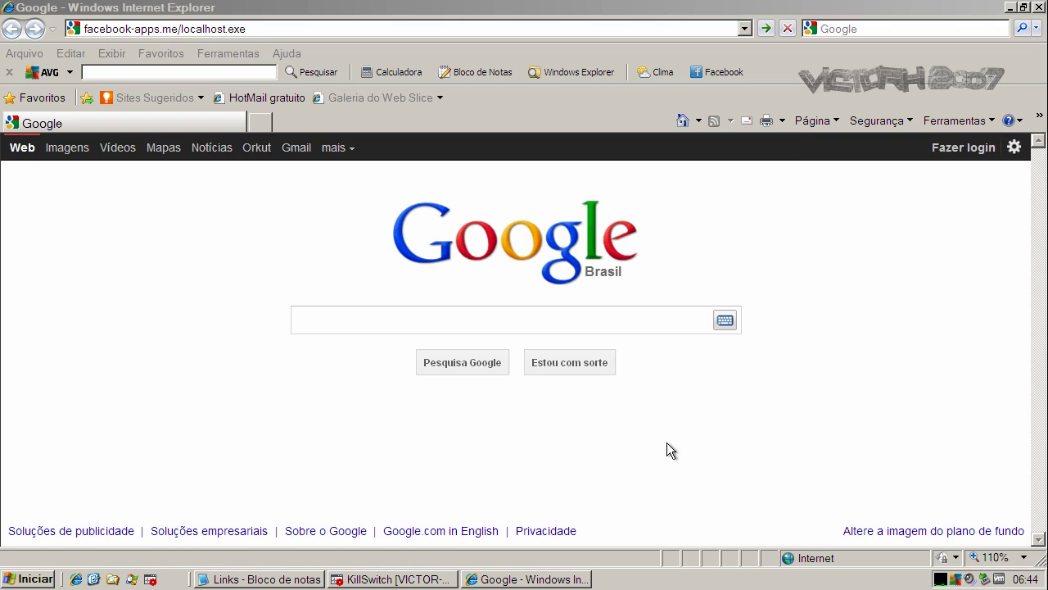
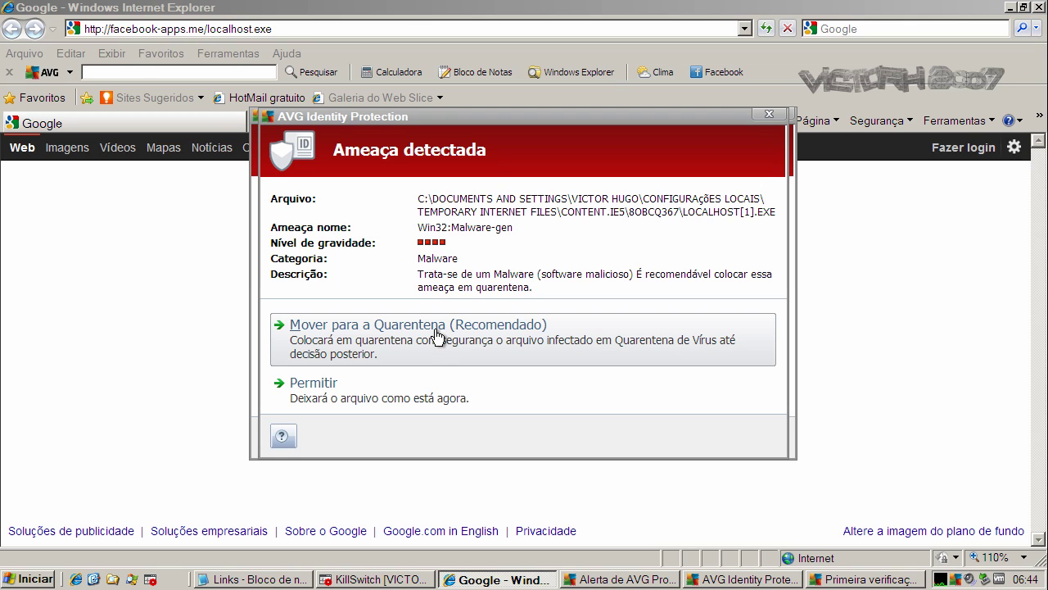
Quarantine localhost[1].exe through both AVG alerts, declining the computer restart and confirming the forced removal, and close the alert.
left_click(436, 335)
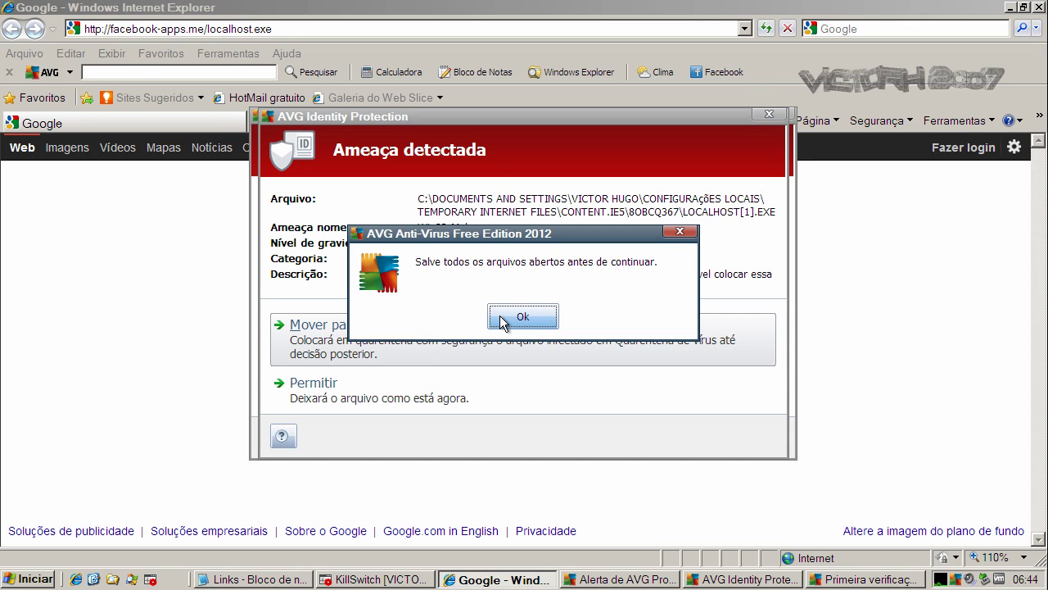
left_click(507, 316)
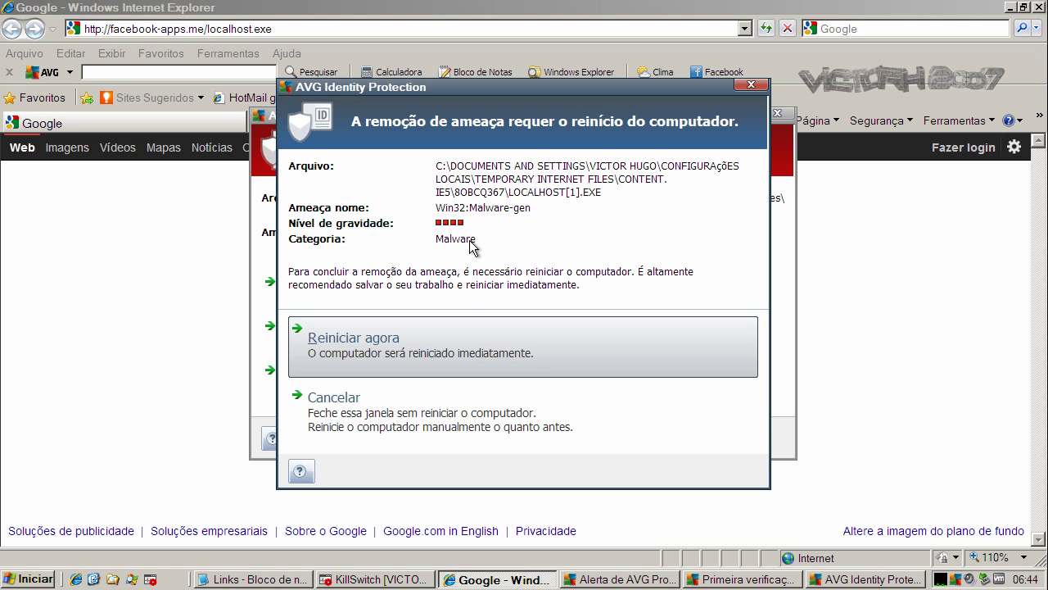
left_click(461, 421)
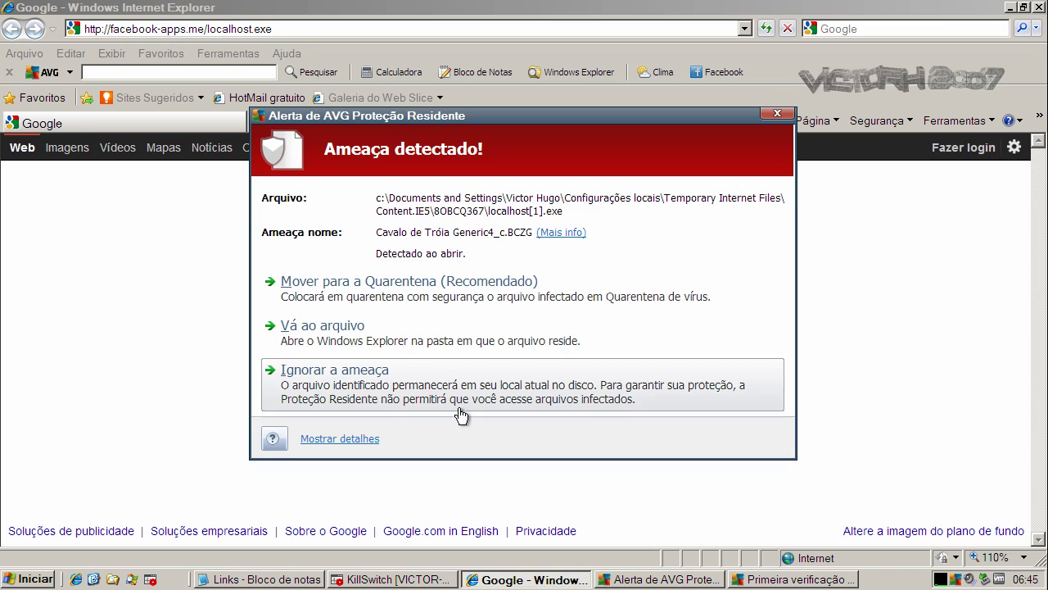
left_click(422, 283)
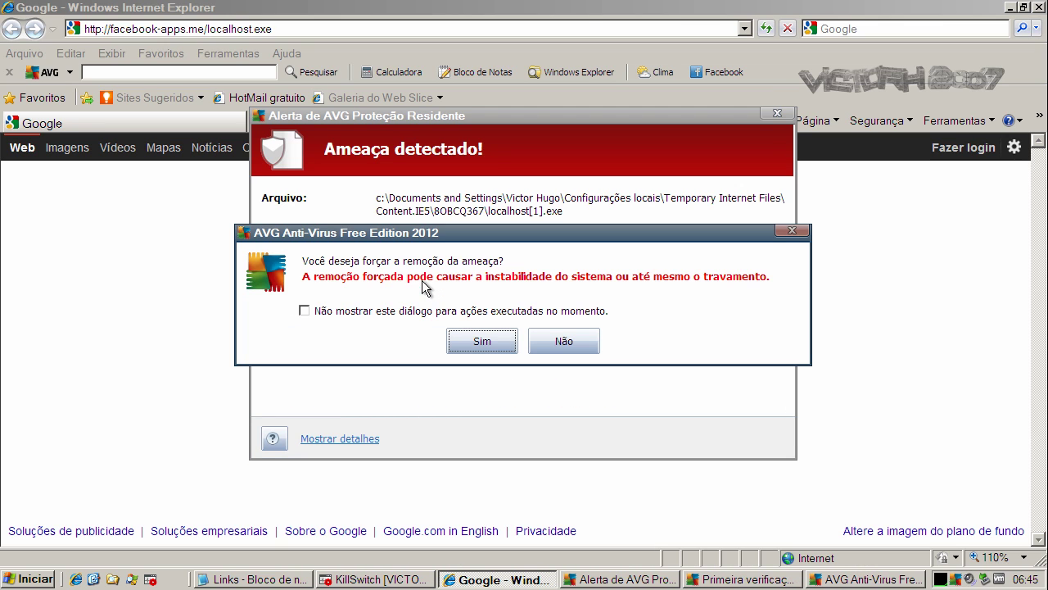
left_click(466, 340)
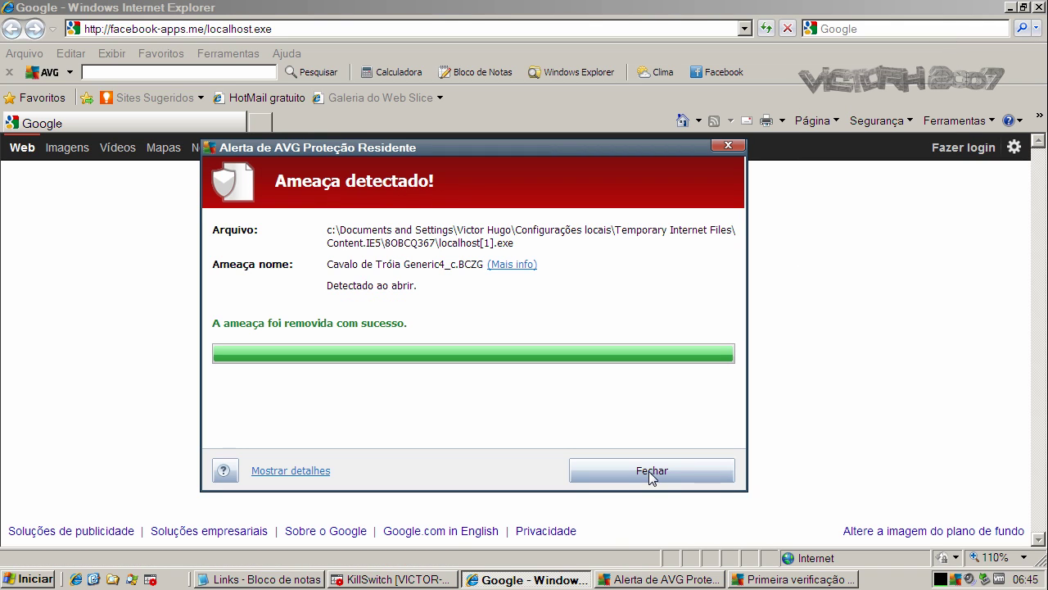
left_click(651, 471)
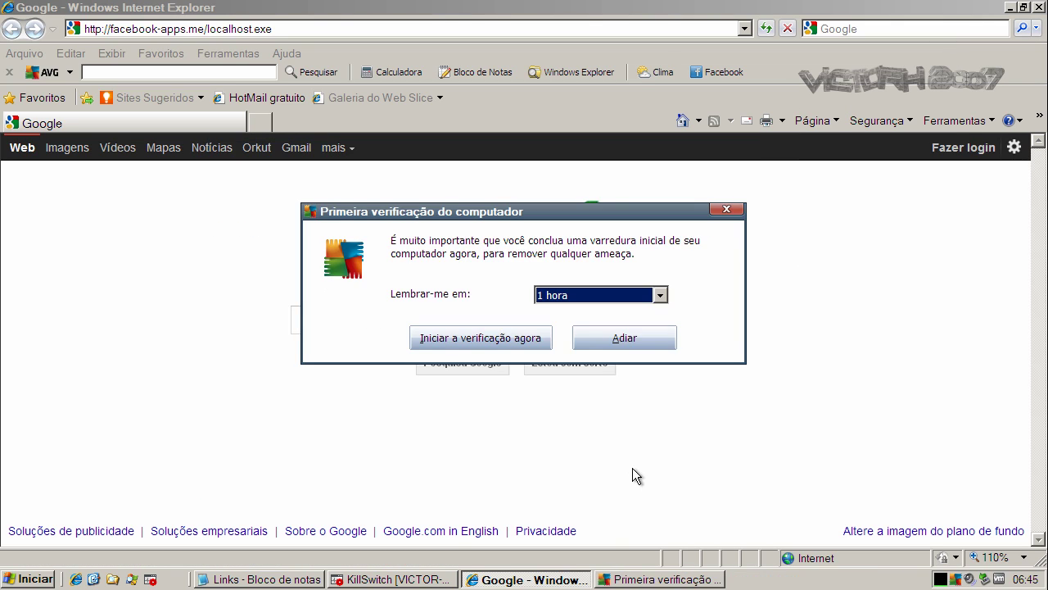
Set the reminder for the first computer scan to 4 hours and postpone the scan.
left_click(566, 296)
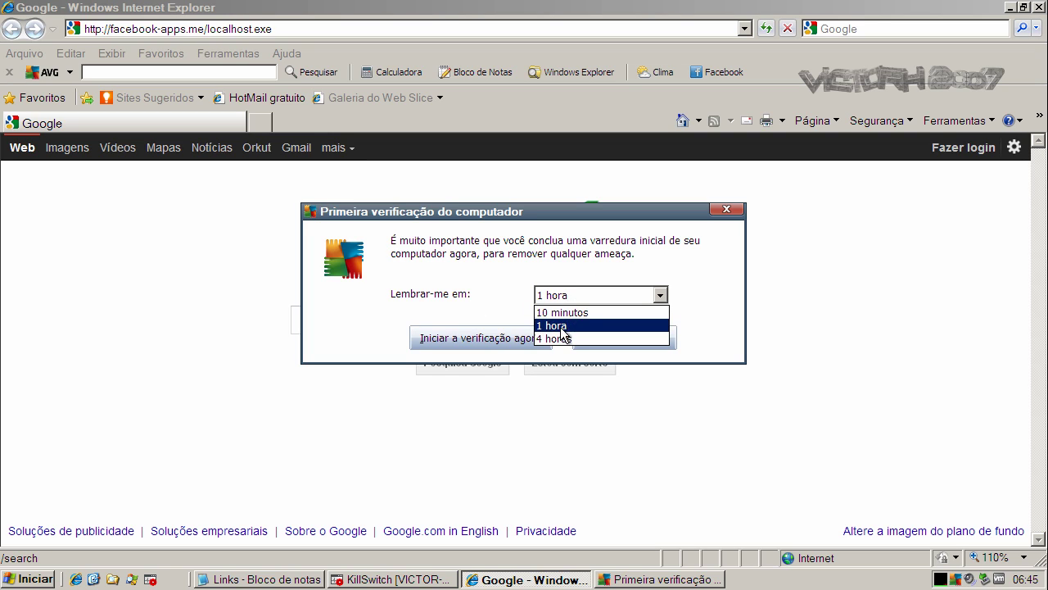
left_click(563, 340)
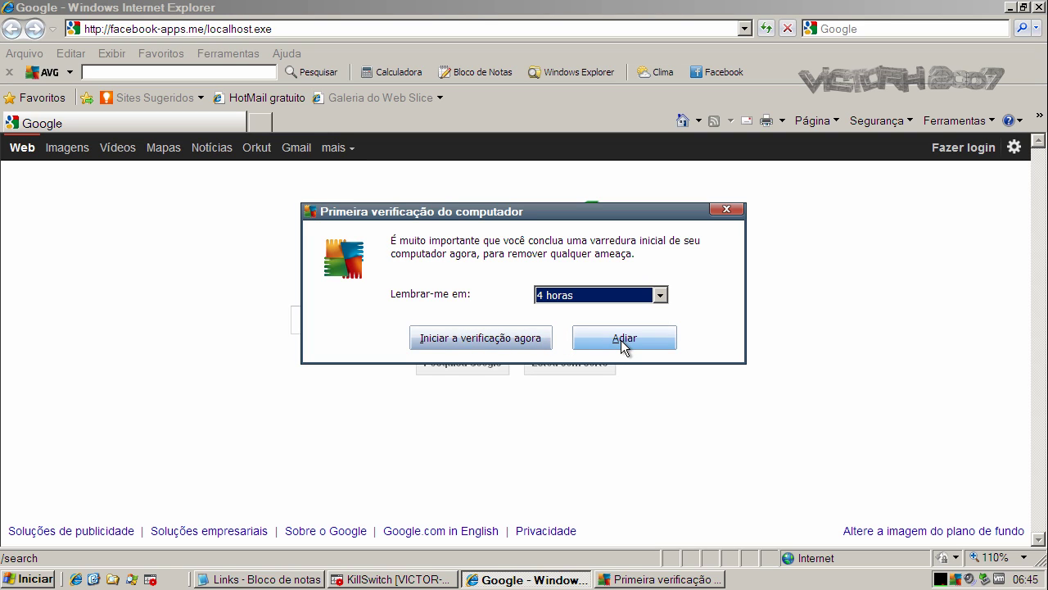
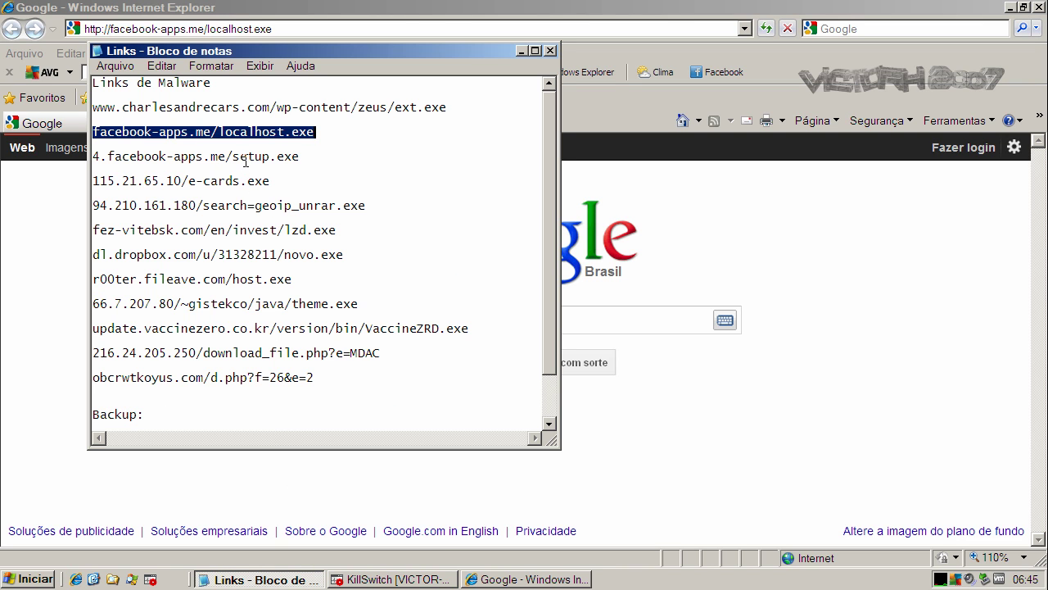
Copy the malware link 4.facebook-apps.me/setup.exe from the Links note.
double_click(246, 161)
right_click(245, 155)
left_click(274, 204)
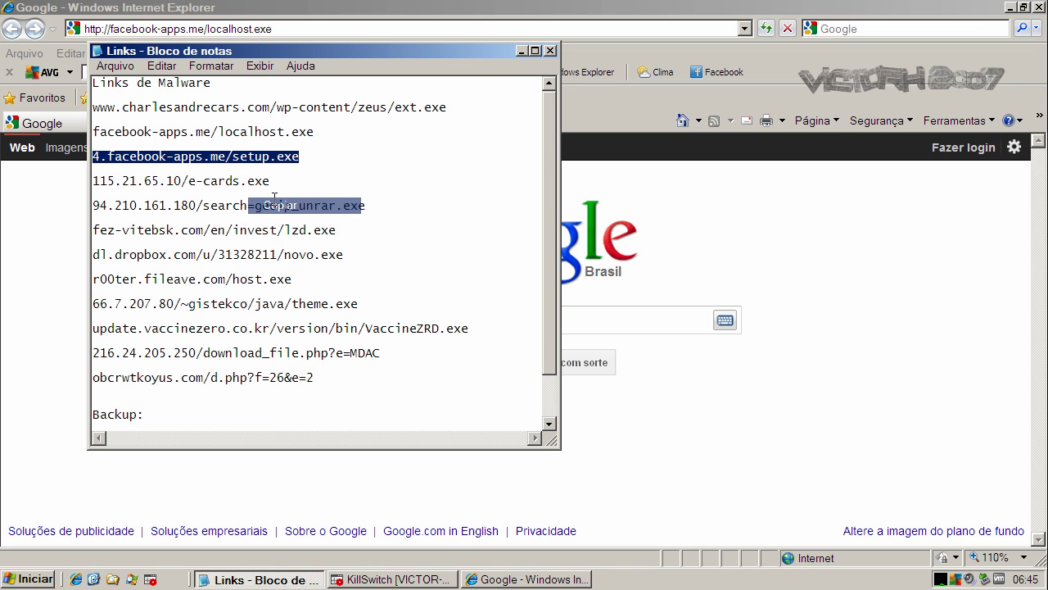
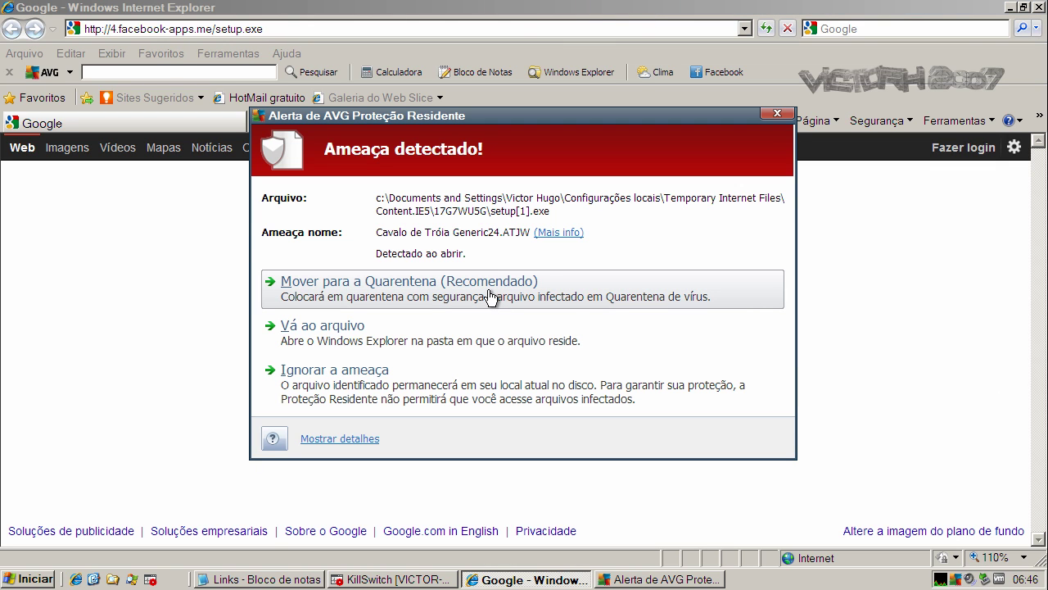
Move the detected setup[1].exe to quarantine with forced removal and close the AVG alert.
left_click(490, 296)
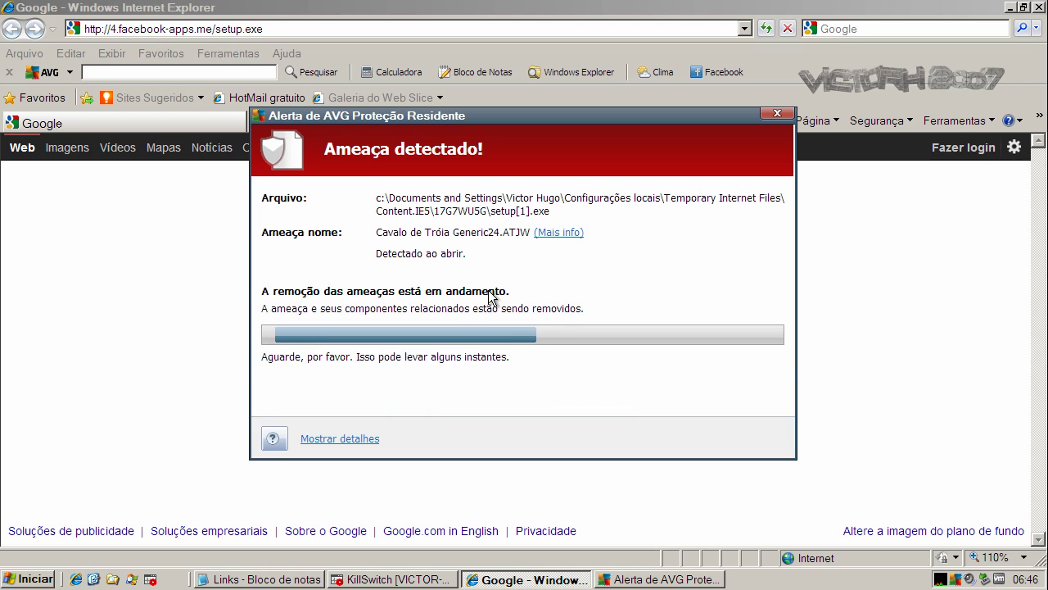
left_click(482, 343)
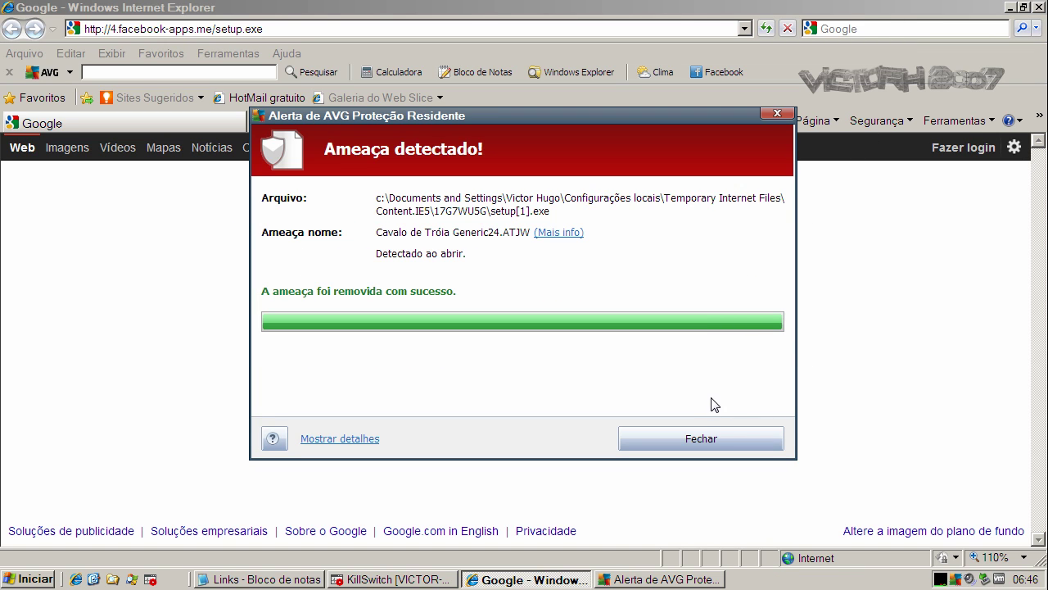
left_click(684, 439)
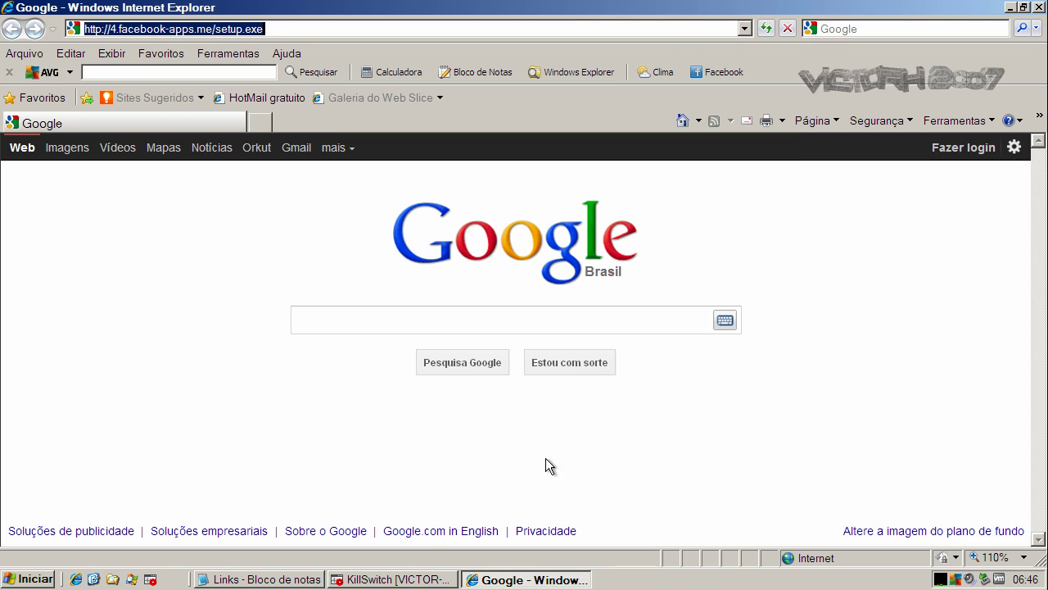
Open the Links note and select the malware link 115.21.65.10/e-cards.exe.
left_click(316, 579)
double_click(242, 182)
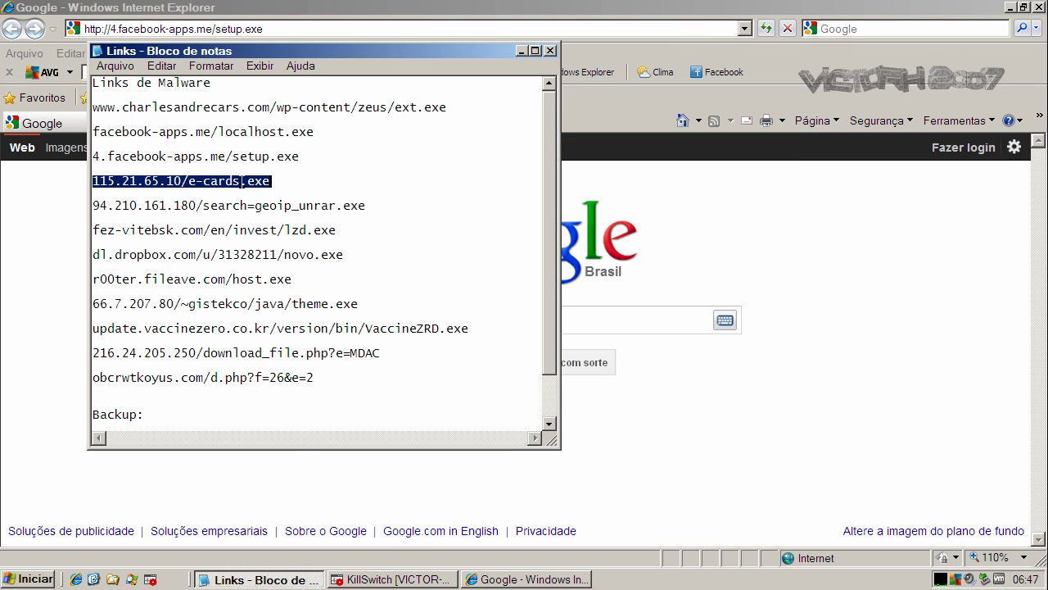
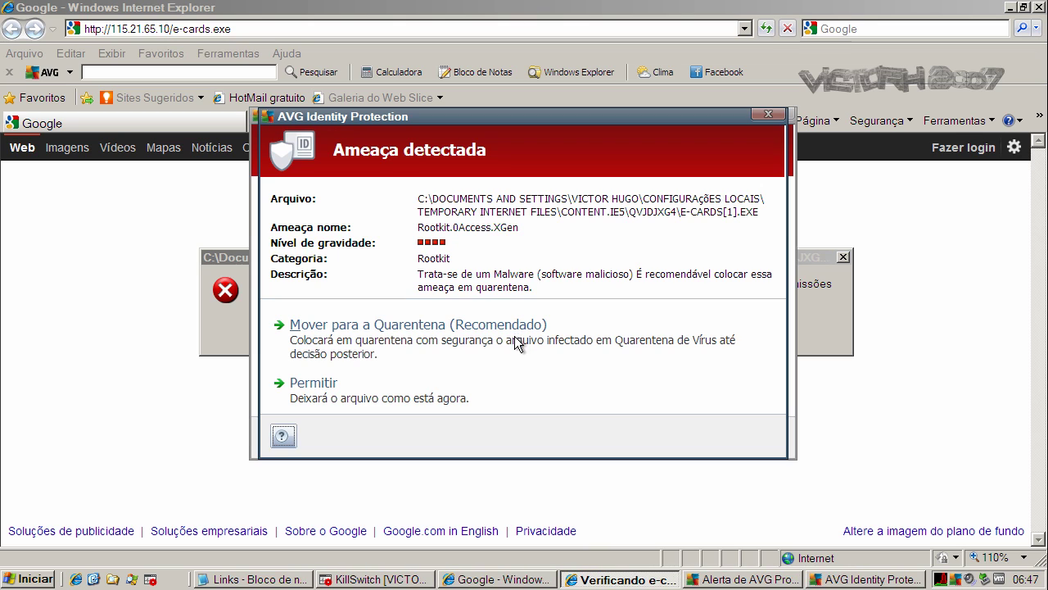
Quarantine e-cards[1].exe through both AVG alerts, declining the restart and confirming the forced removal, and close the remaining alert and error message.
left_click(514, 340)
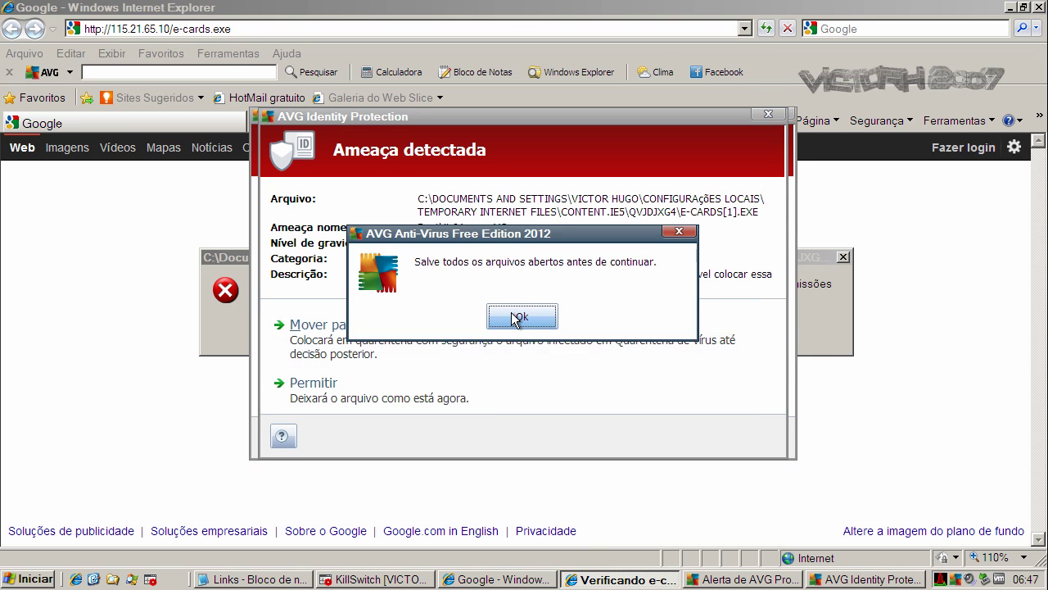
left_click(513, 316)
left_click(497, 288)
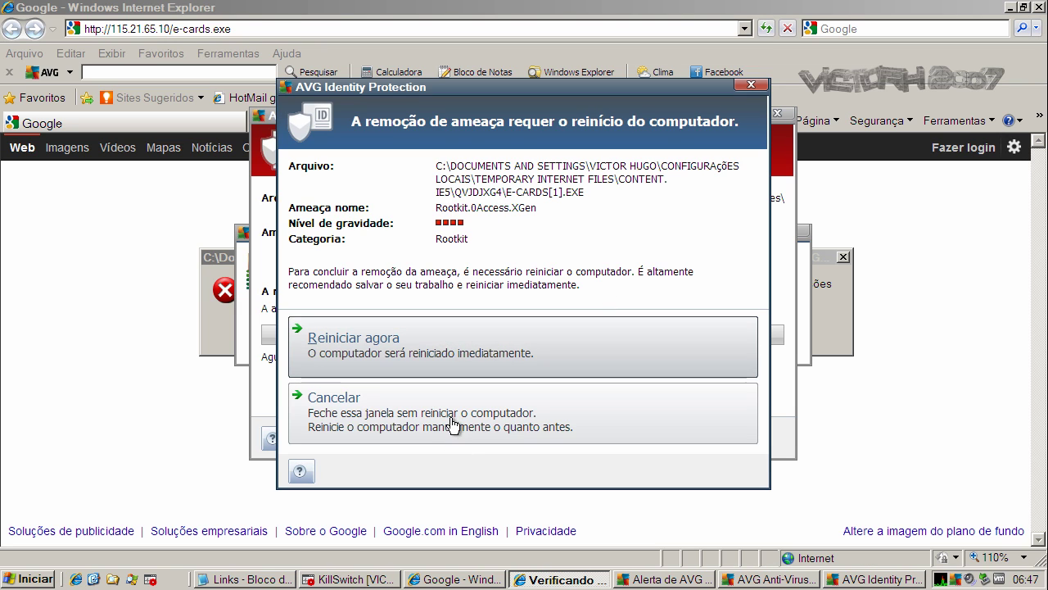
left_click(451, 416)
left_click(471, 345)
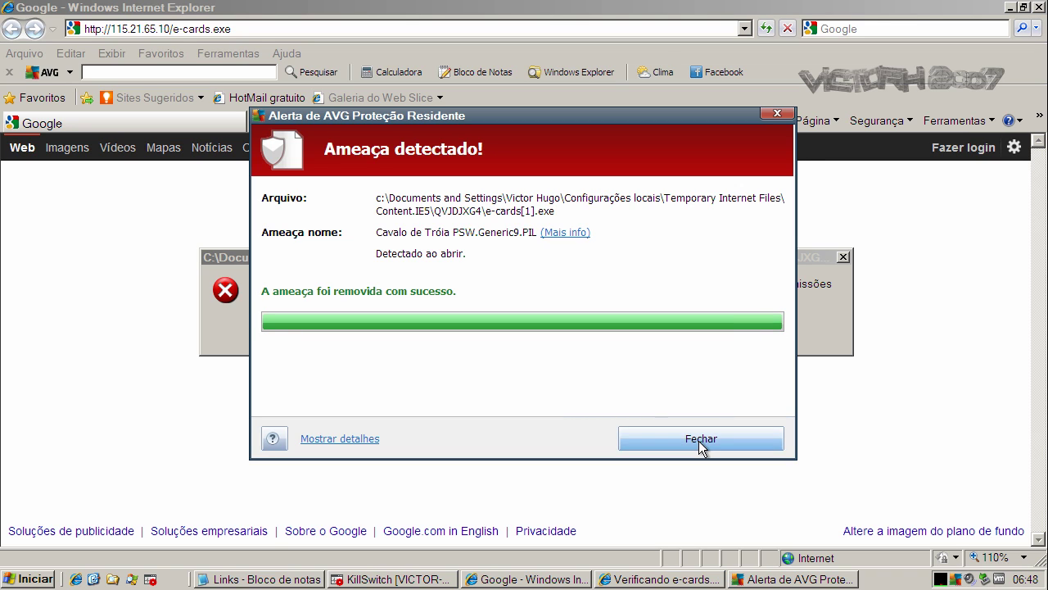
left_click(698, 441)
left_click(511, 339)
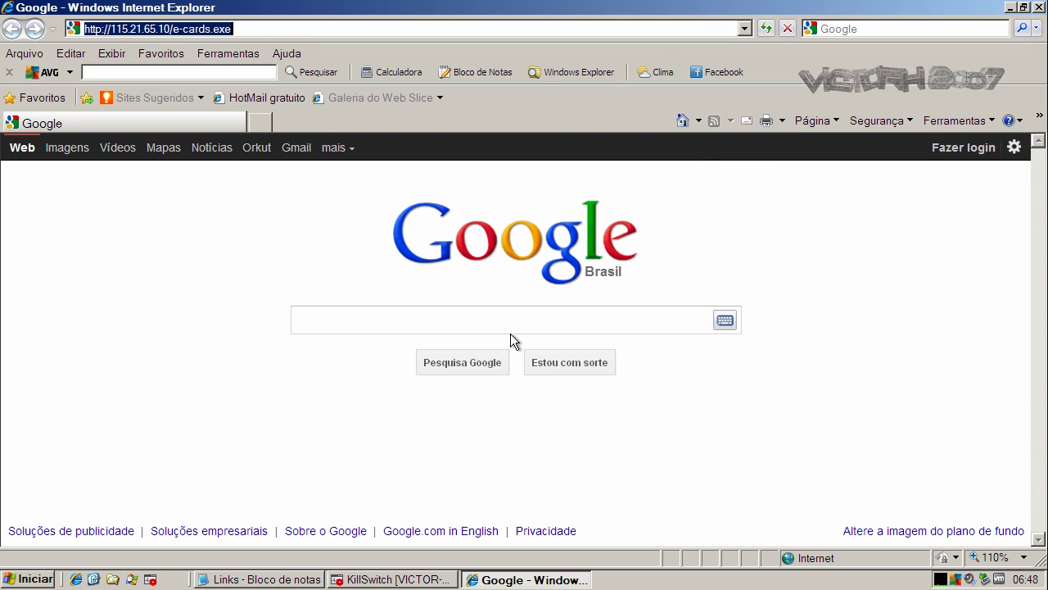
Copy the malware link 94.210.161.180/search=geoip_unrar.exe from the Links note.
left_click(264, 577)
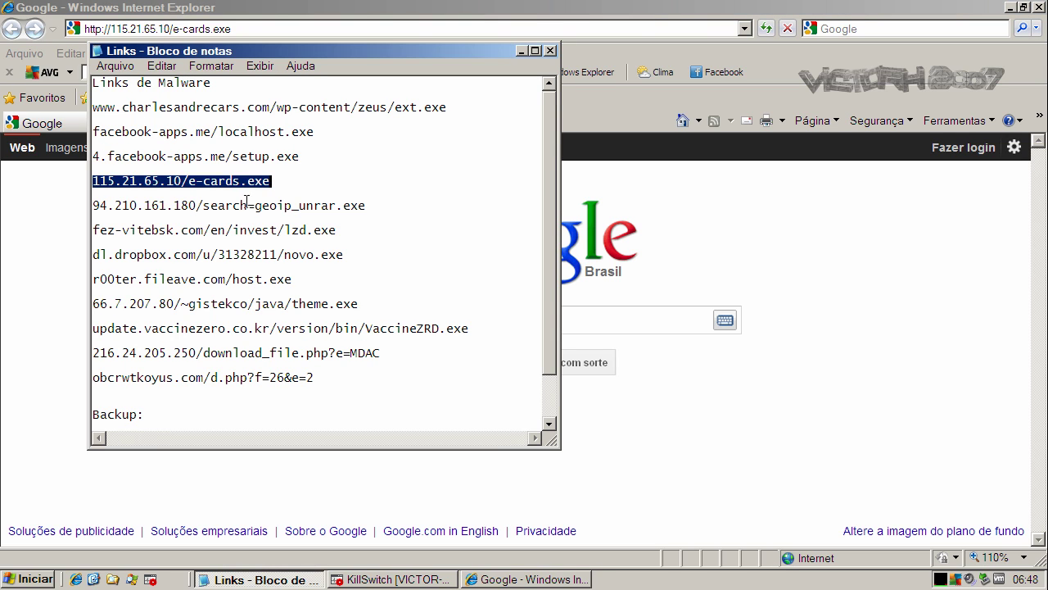
double_click(245, 201)
right_click(288, 206)
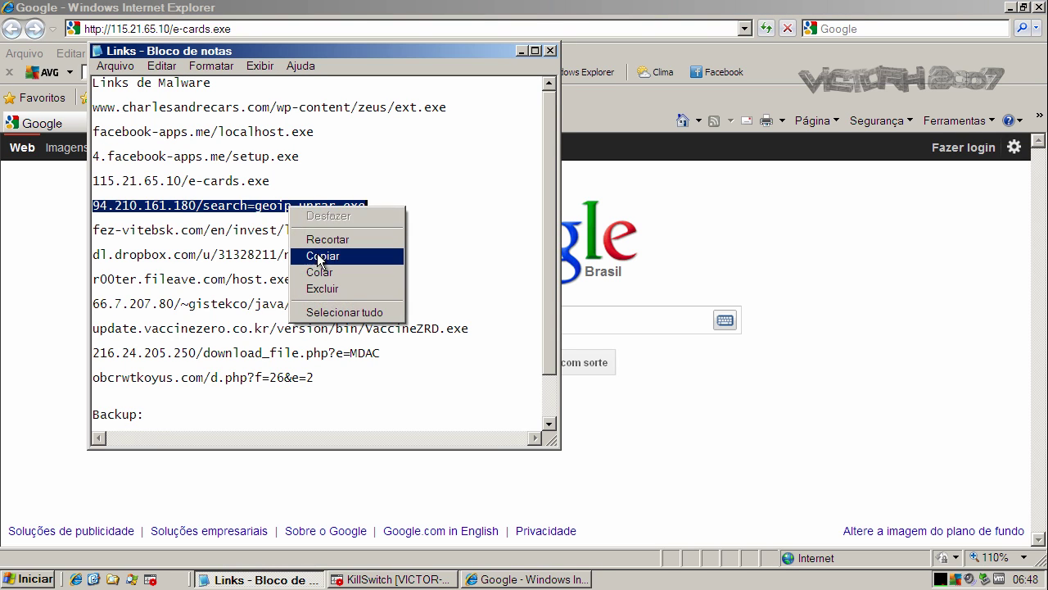
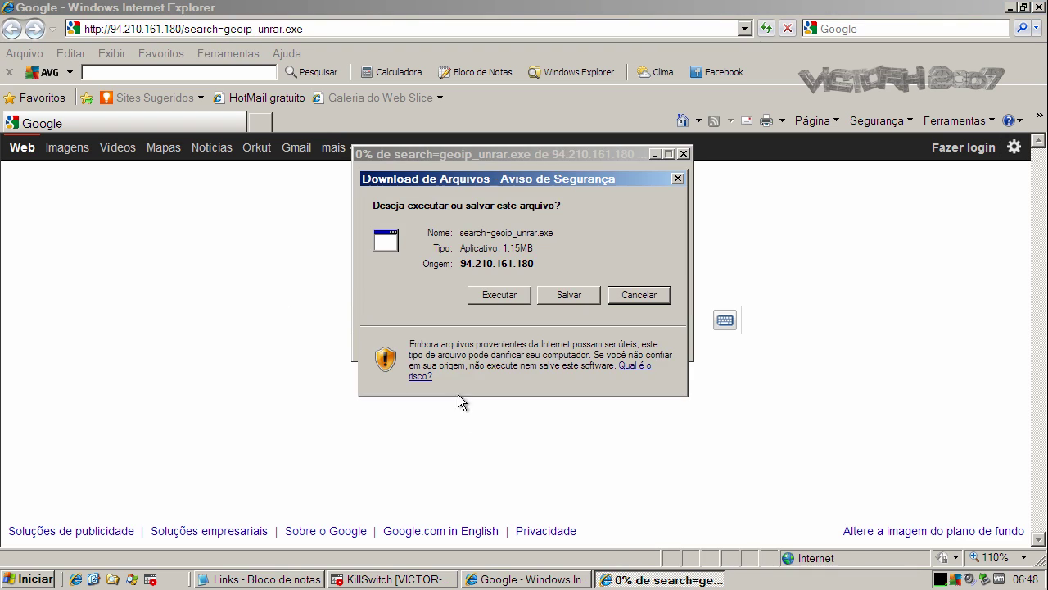
Run the downloaded search=geoip_unrar.exe, try to quarantine it in the Resident Shield alert, and move it to quarantine through the Identity Protection alert.
left_click(489, 293)
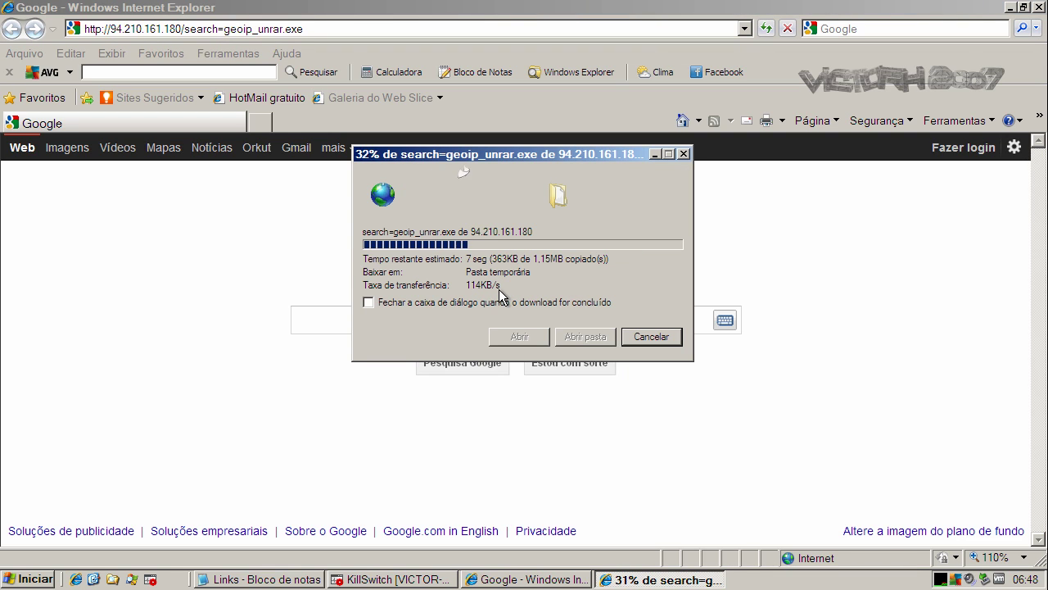
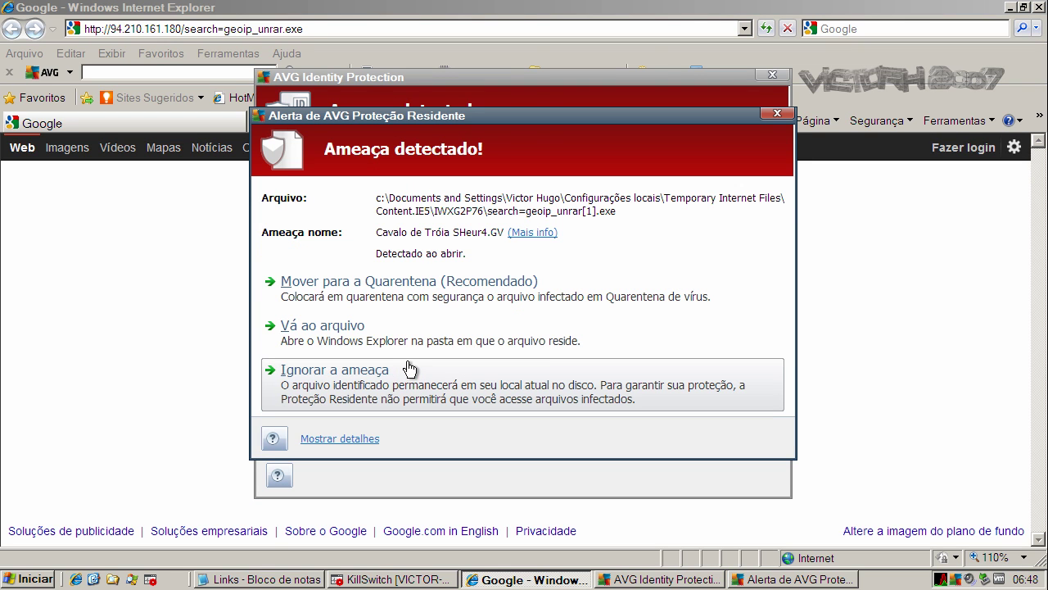
left_click(429, 298)
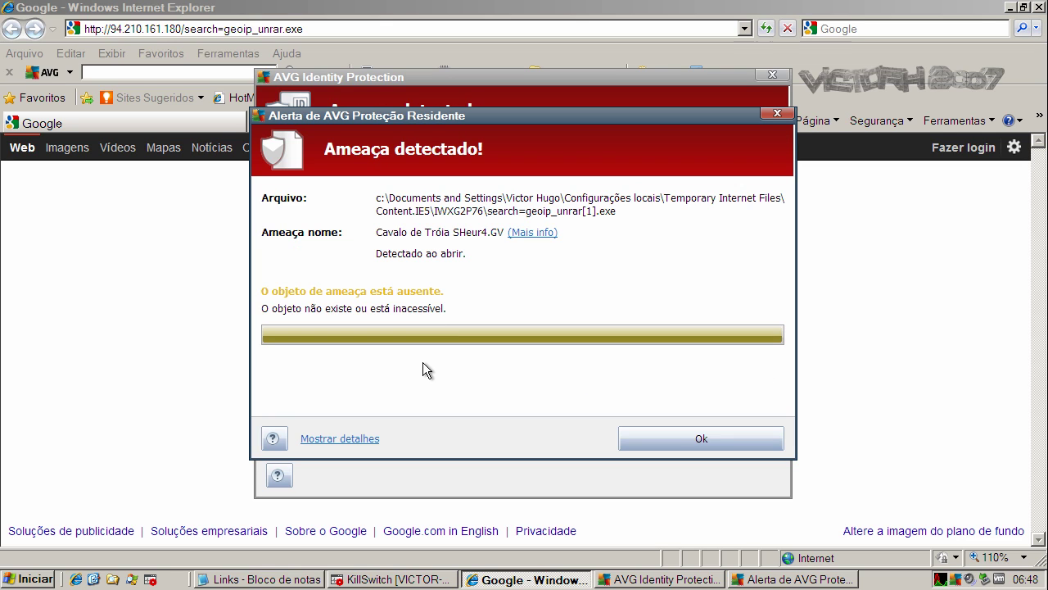
left_click(673, 438)
left_click(467, 279)
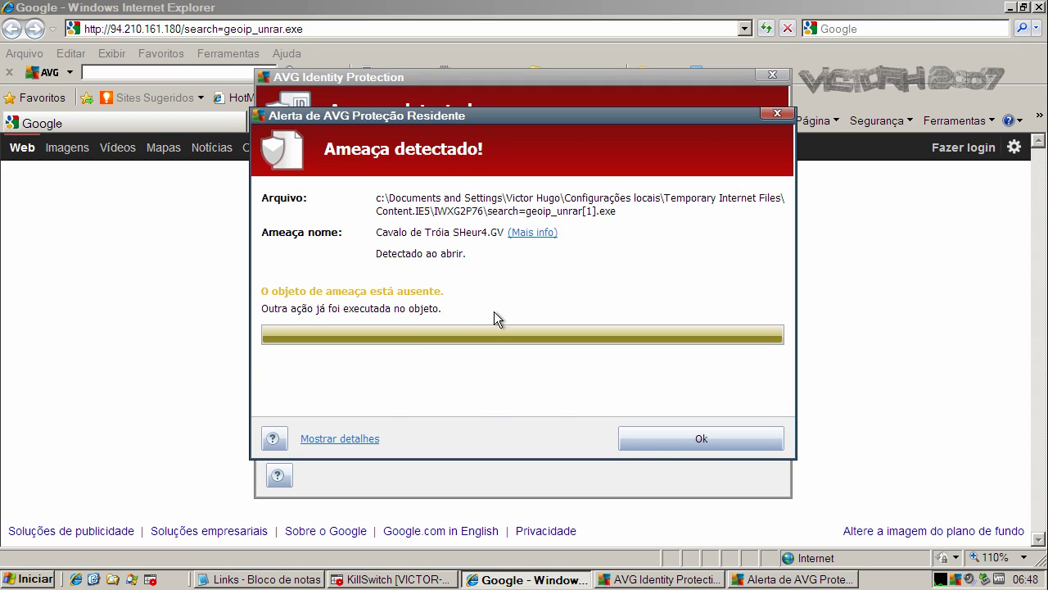
left_click(717, 439)
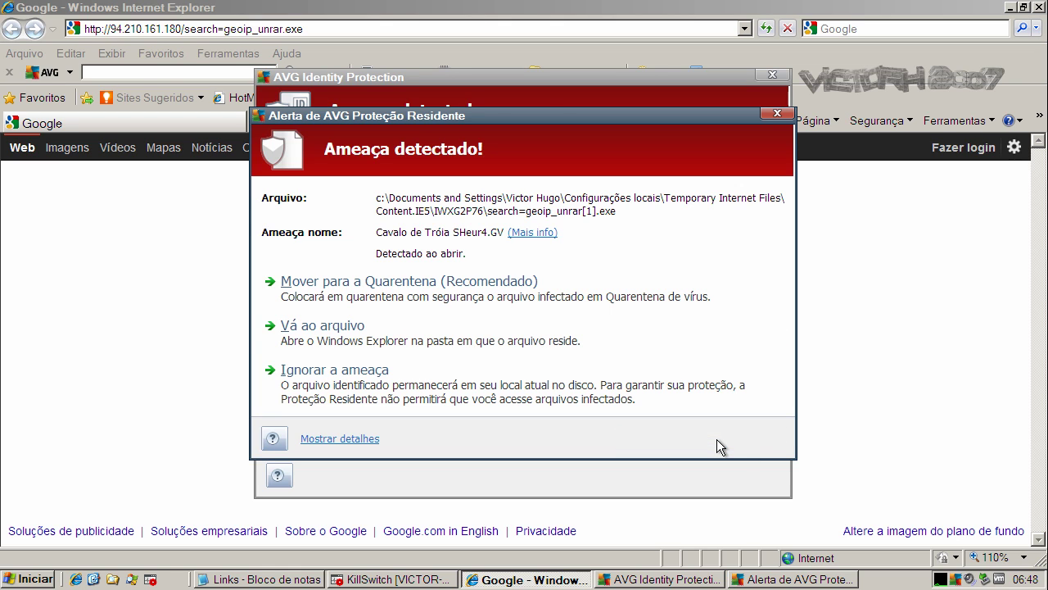
left_click(431, 310)
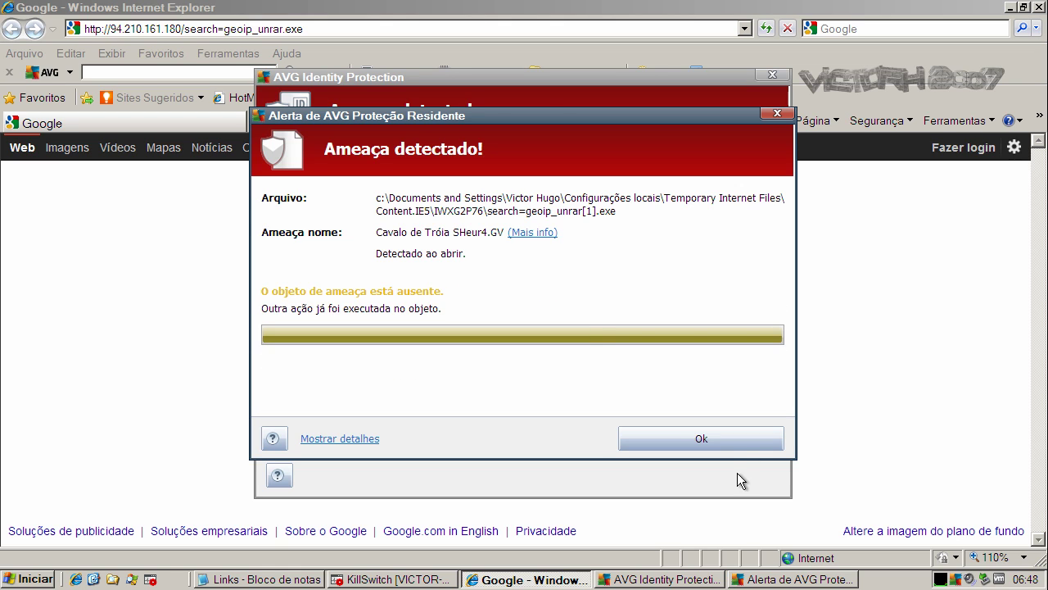
left_click(730, 443)
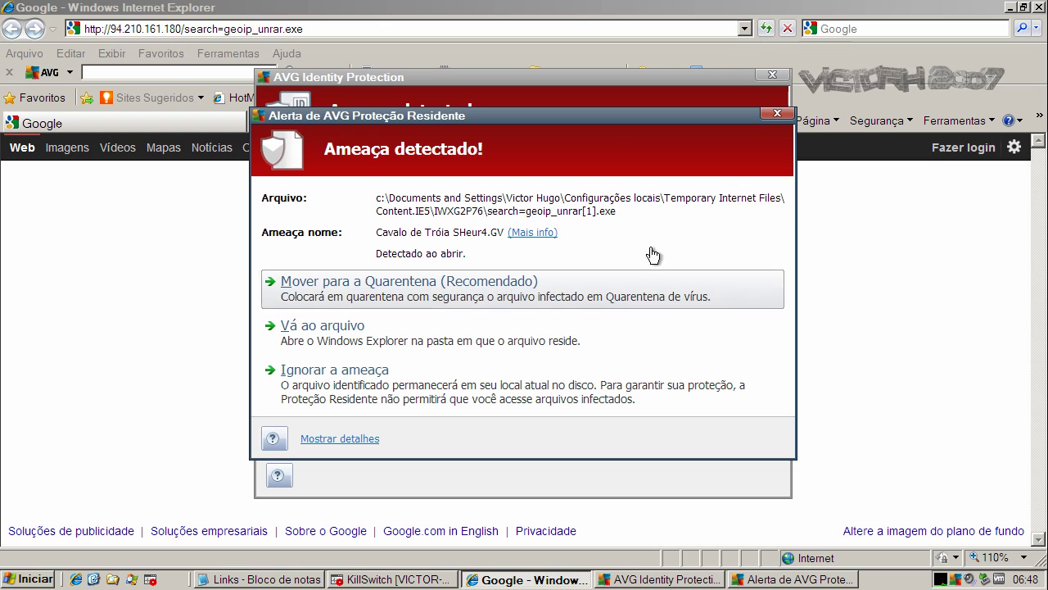
left_click(772, 110)
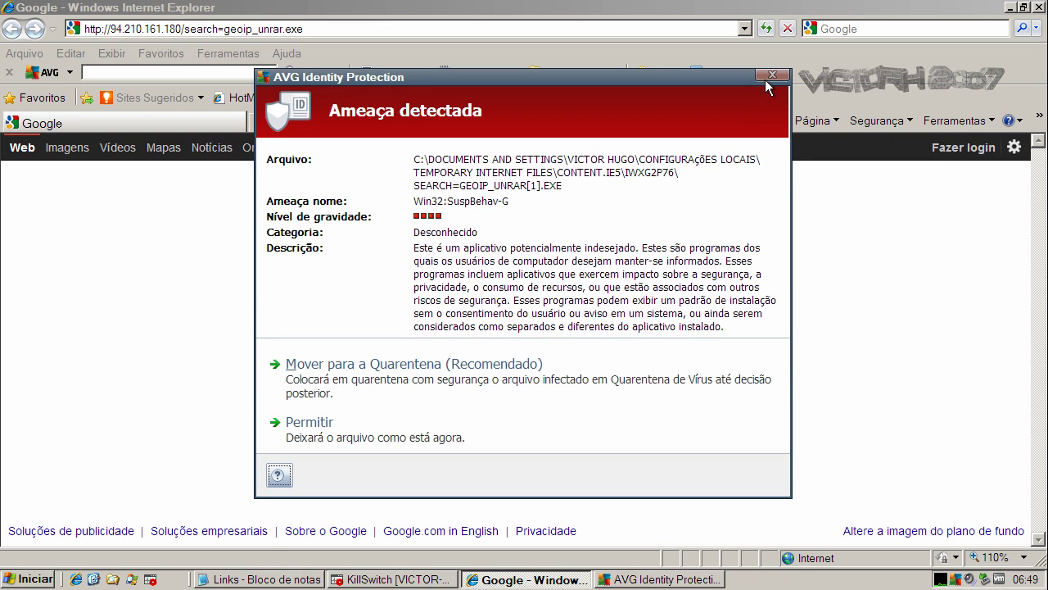
left_click(397, 369)
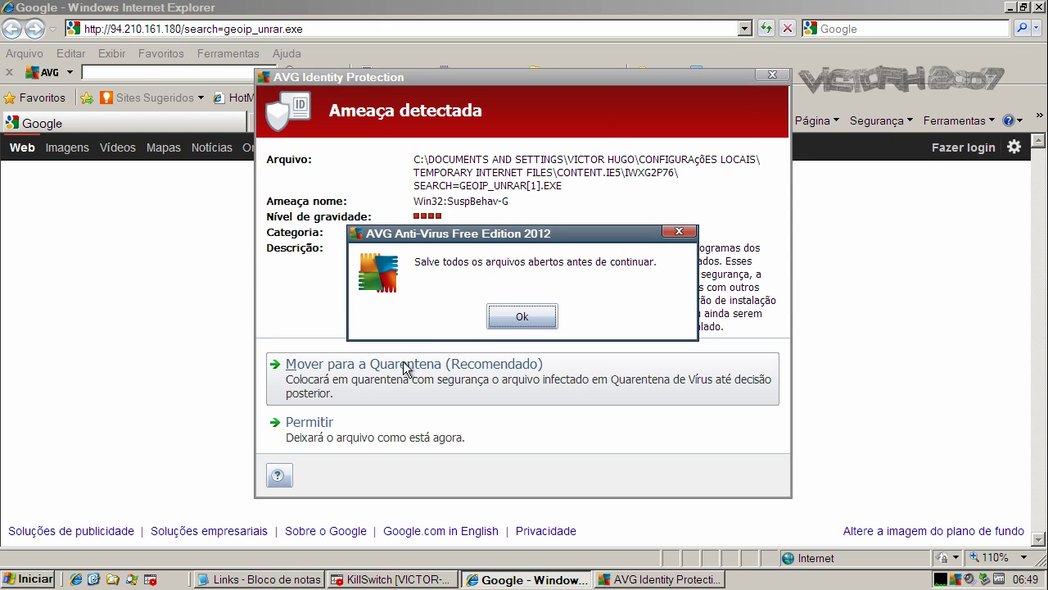
left_click(502, 318)
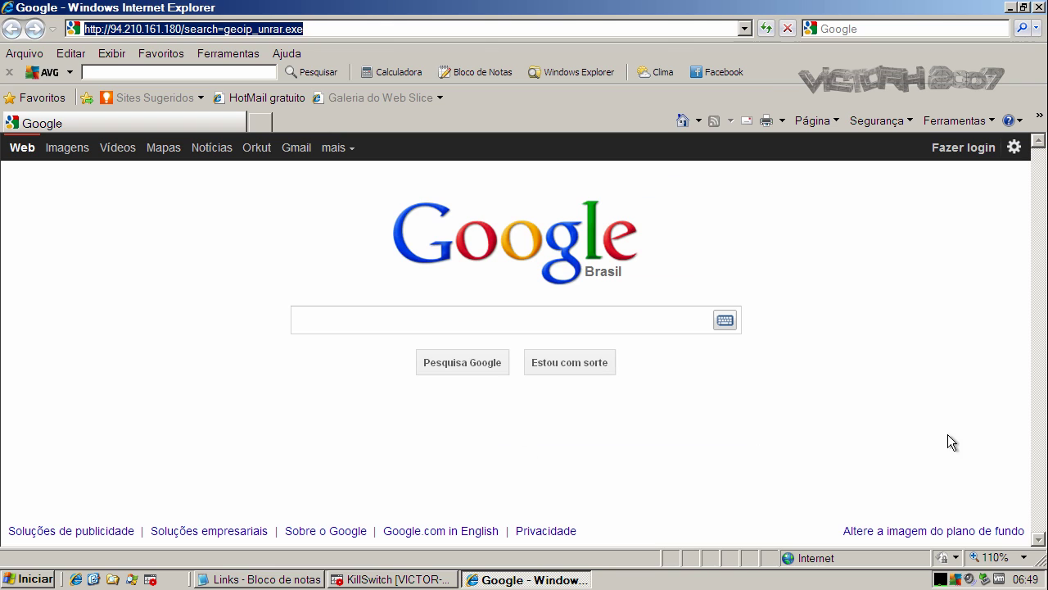
Copy the malware link fez-vitebsk.com/en/invest/lzd.exe from the Links note and open it in Internet Explorer.
left_click(308, 579)
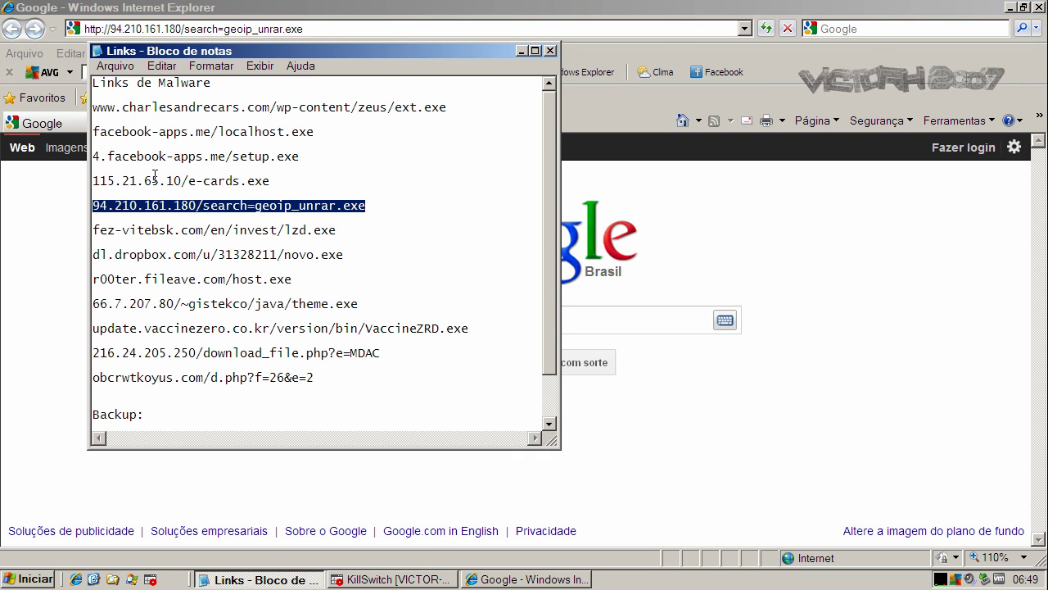
double_click(201, 233)
right_click(201, 232)
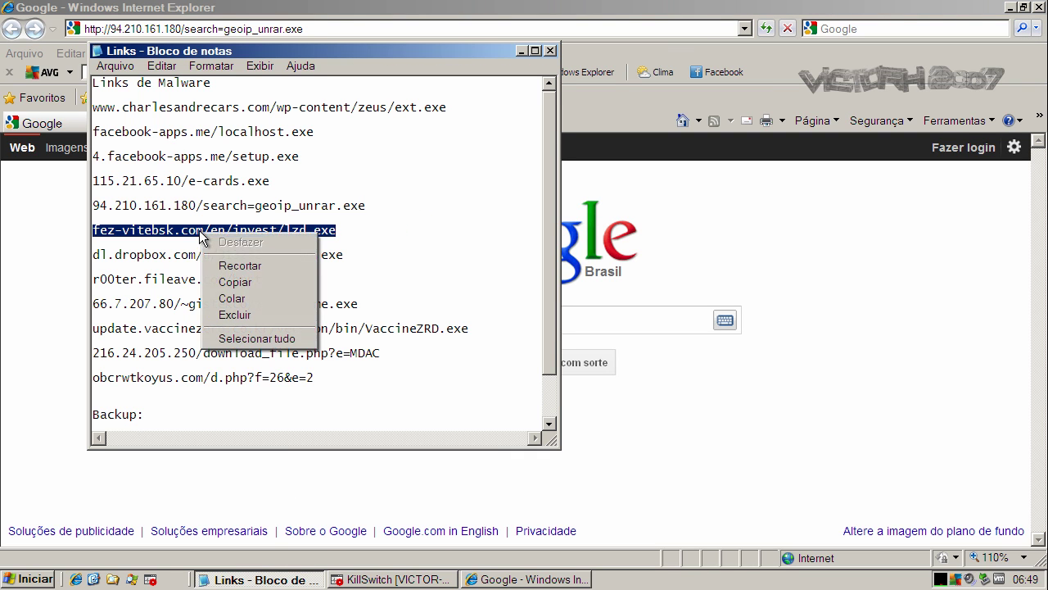
left_click(224, 282)
double_click(187, 29)
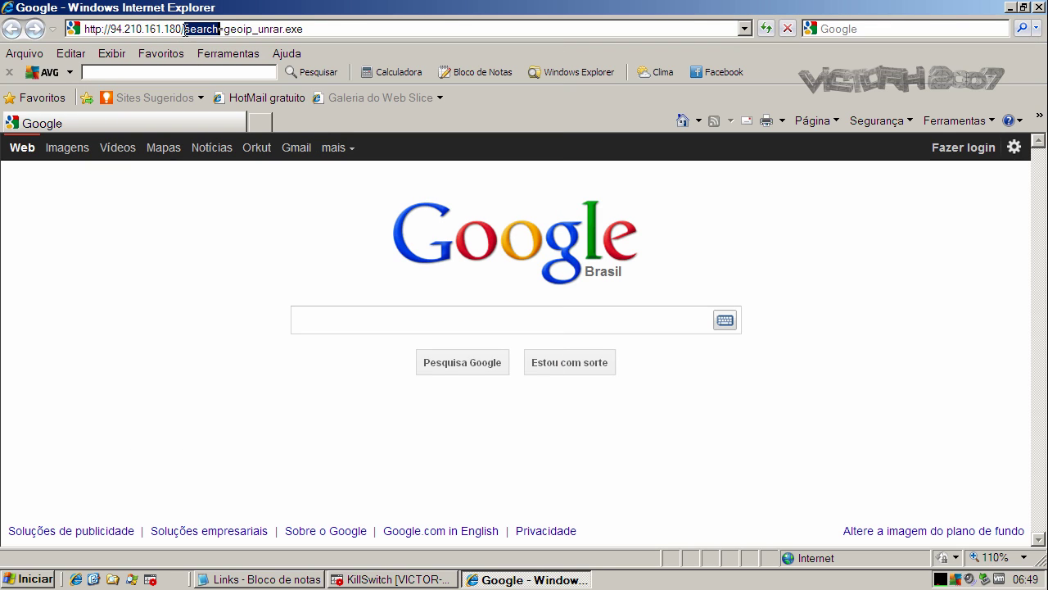
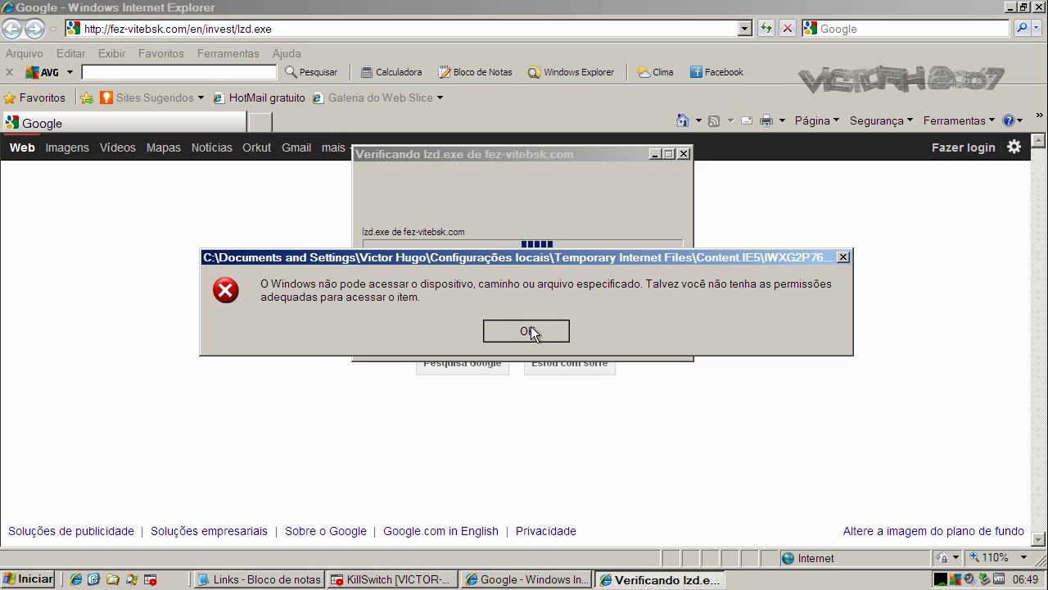
Dismiss the access error, quarantine lzd[1].exe through both AVG alerts while declining the restart, and return to Internet Explorer.
left_click(530, 331)
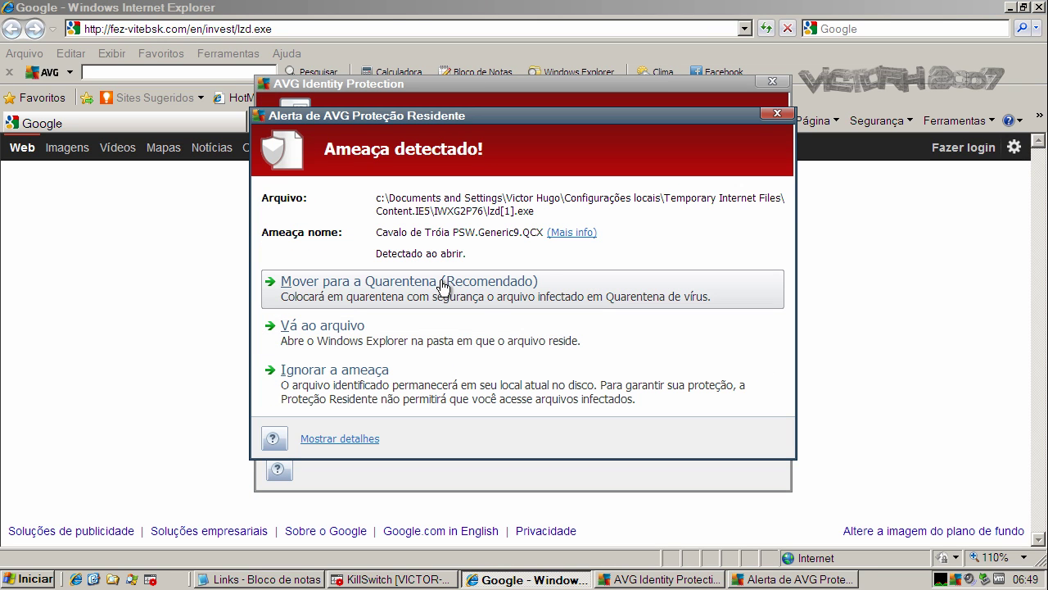
left_click(442, 288)
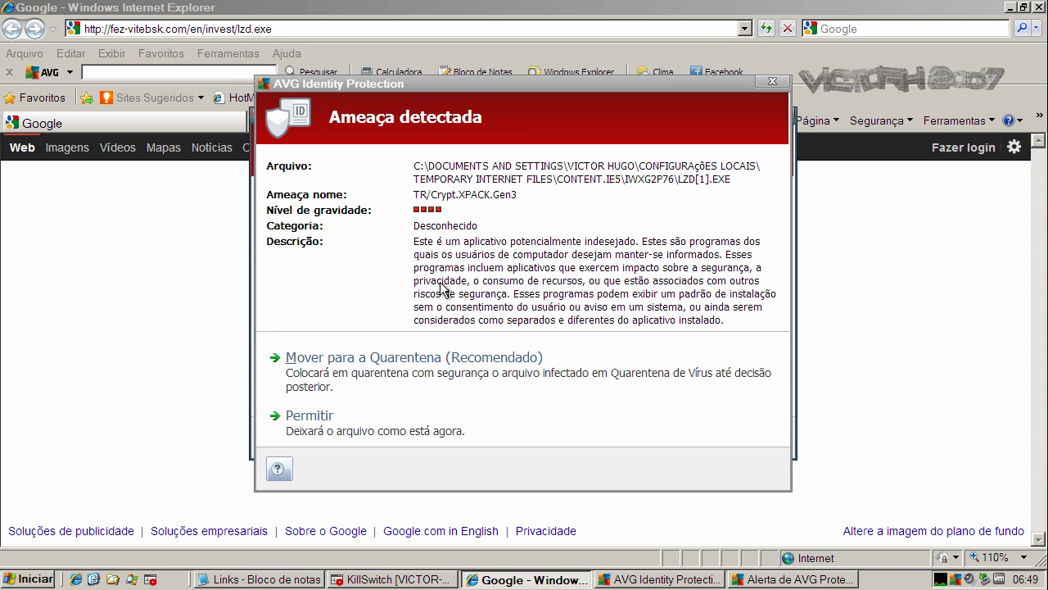
left_click(481, 340)
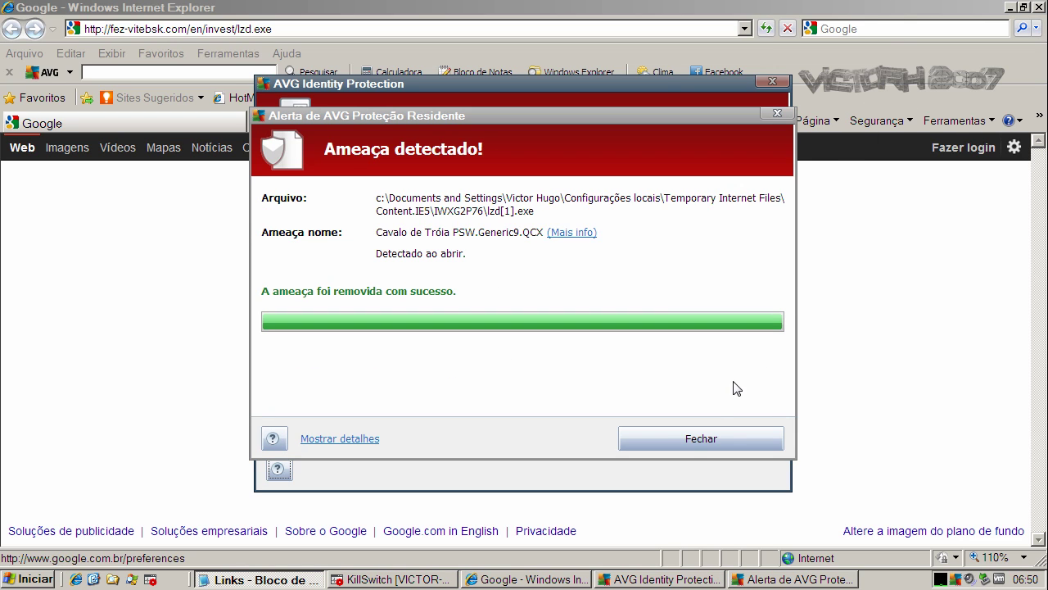
left_click(689, 441)
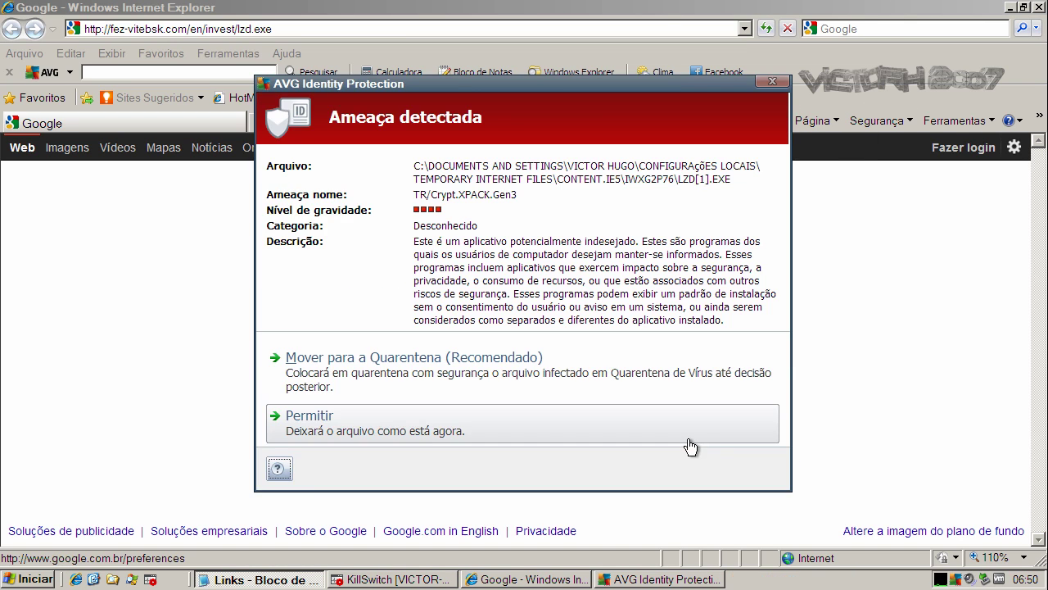
left_click(685, 379)
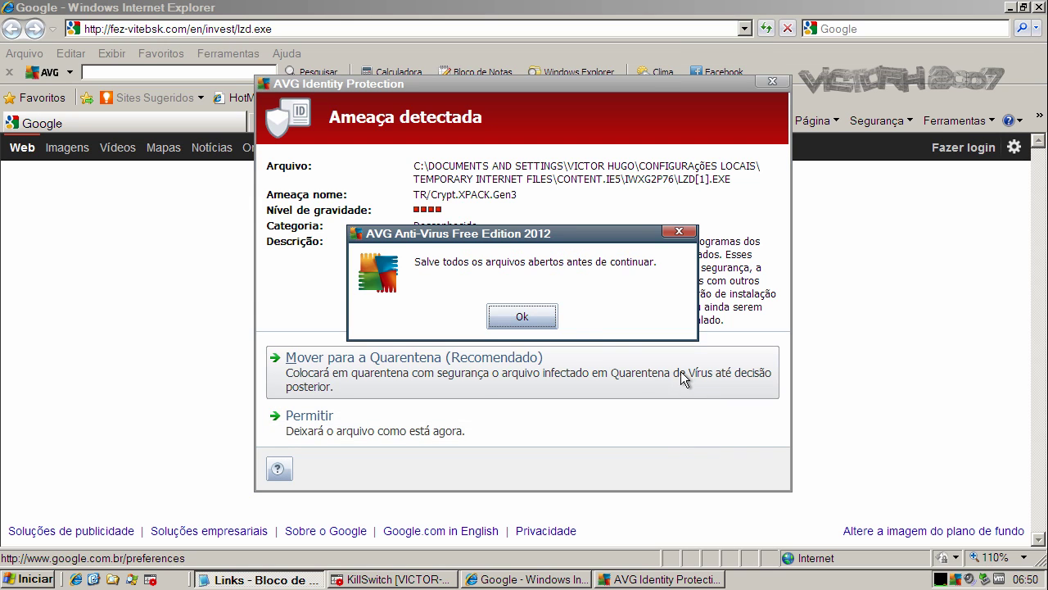
left_click(547, 320)
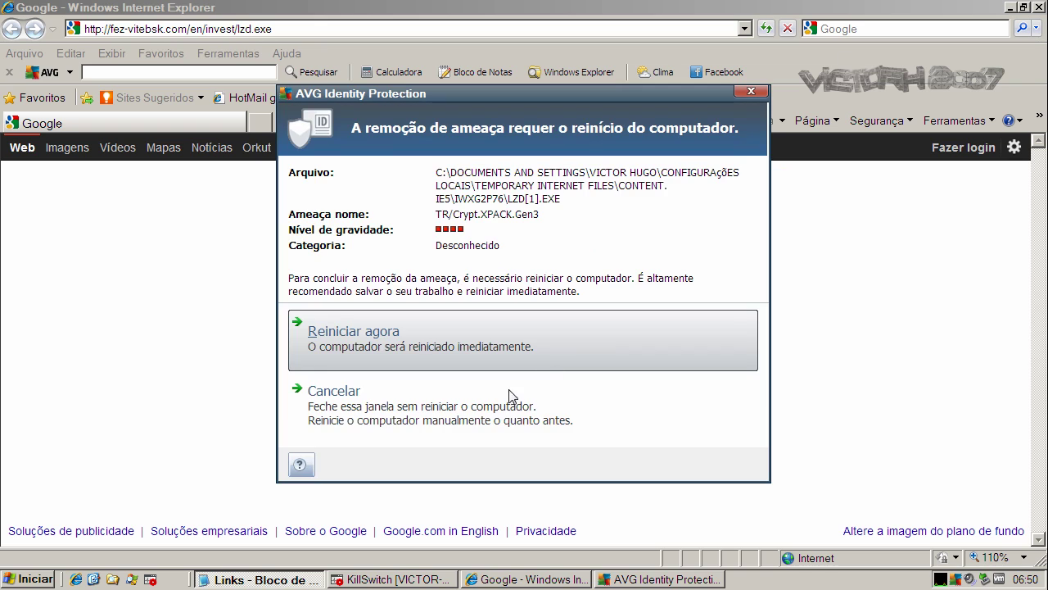
left_click(486, 414)
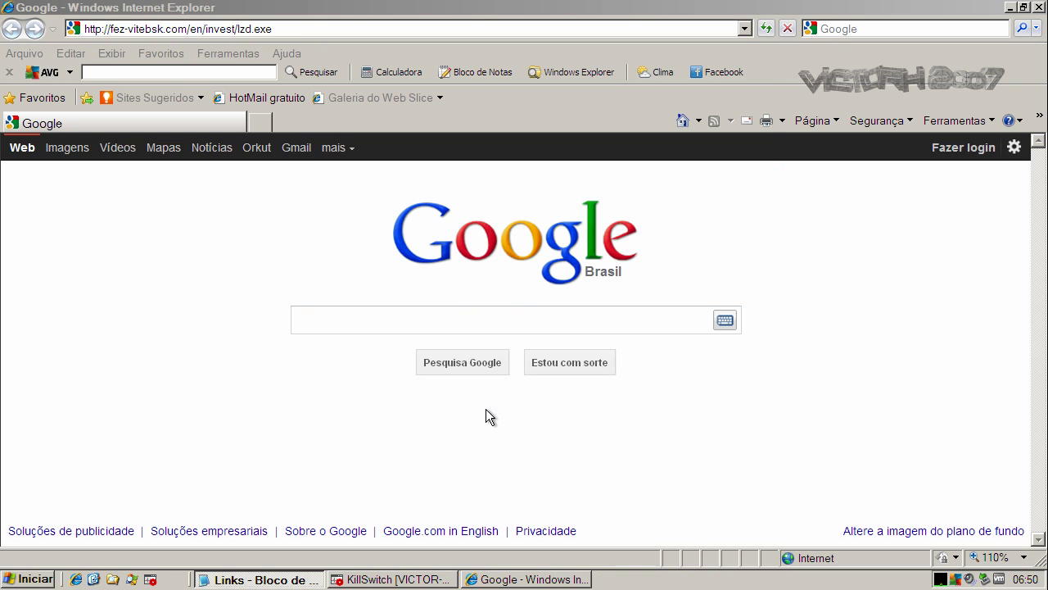
left_click(509, 580)
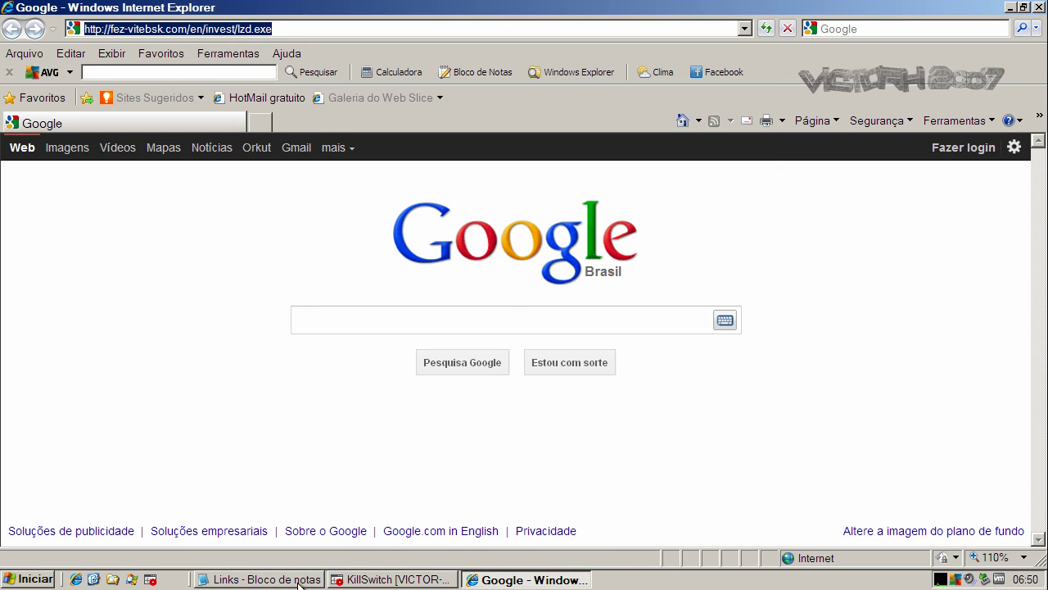
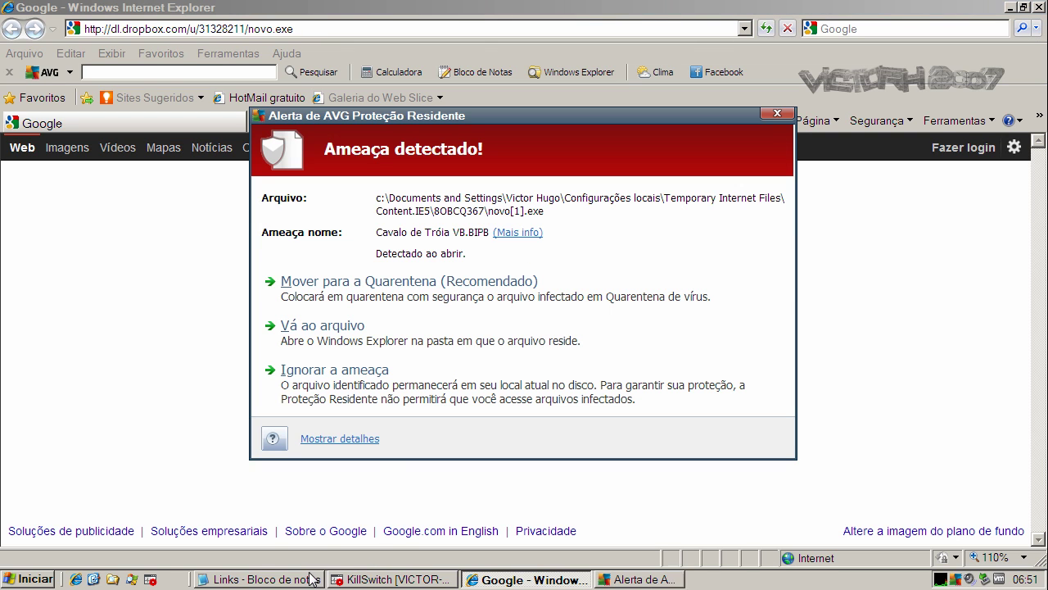
Try to move the detected novo[1].exe to quarantine in the AVG alert, and close the alert.
left_click(400, 293)
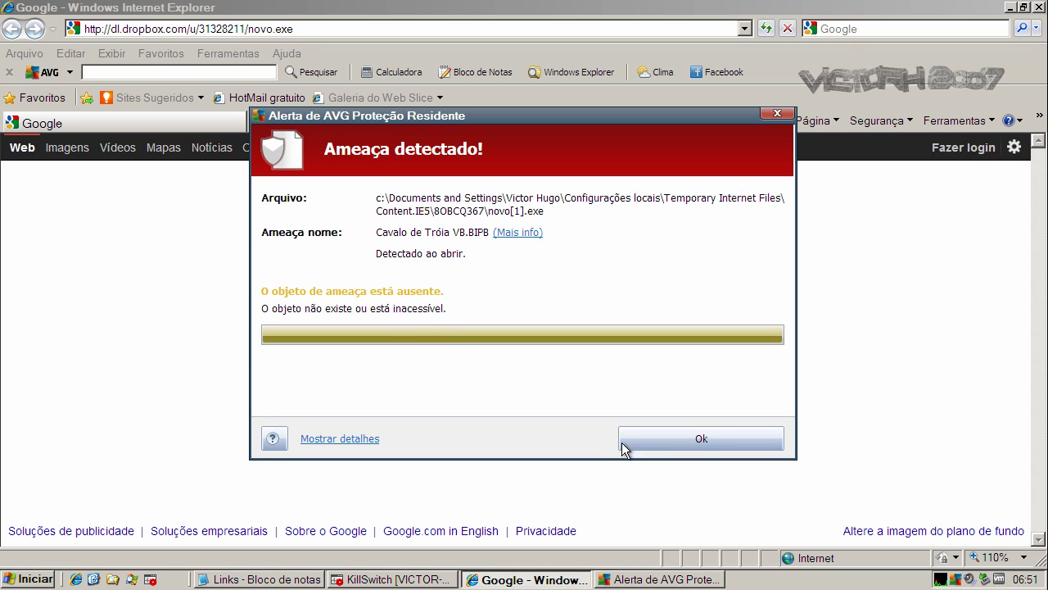
left_click(655, 441)
left_click(438, 287)
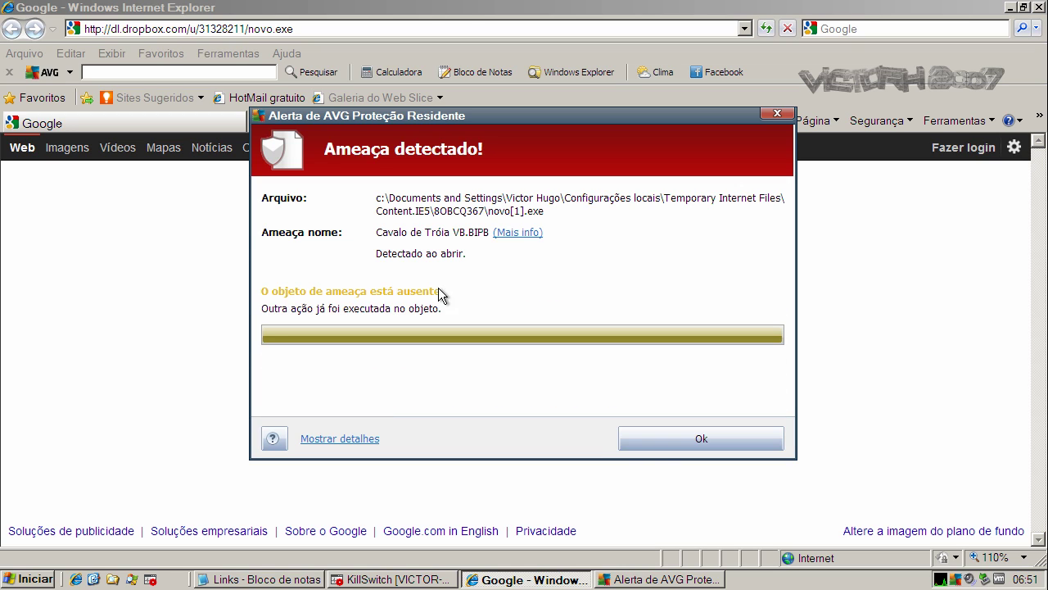
left_click(712, 448)
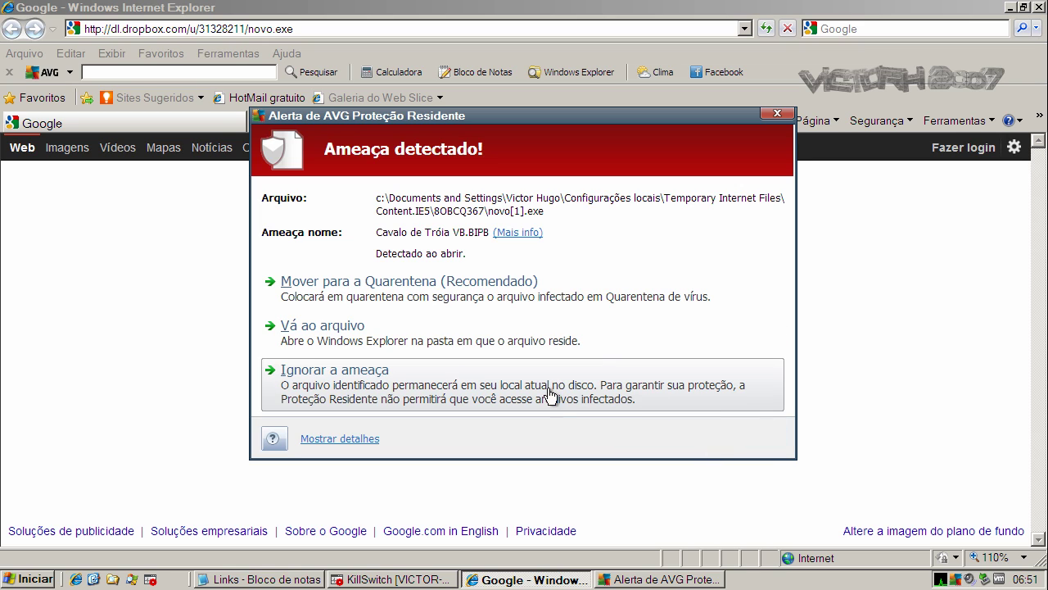
left_click(458, 280)
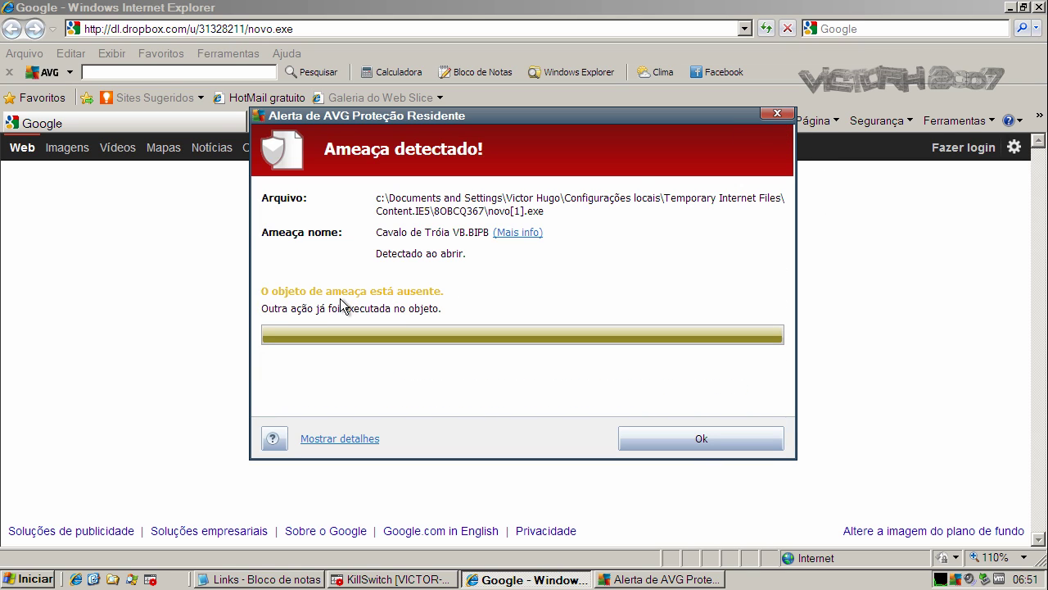
left_click(660, 441)
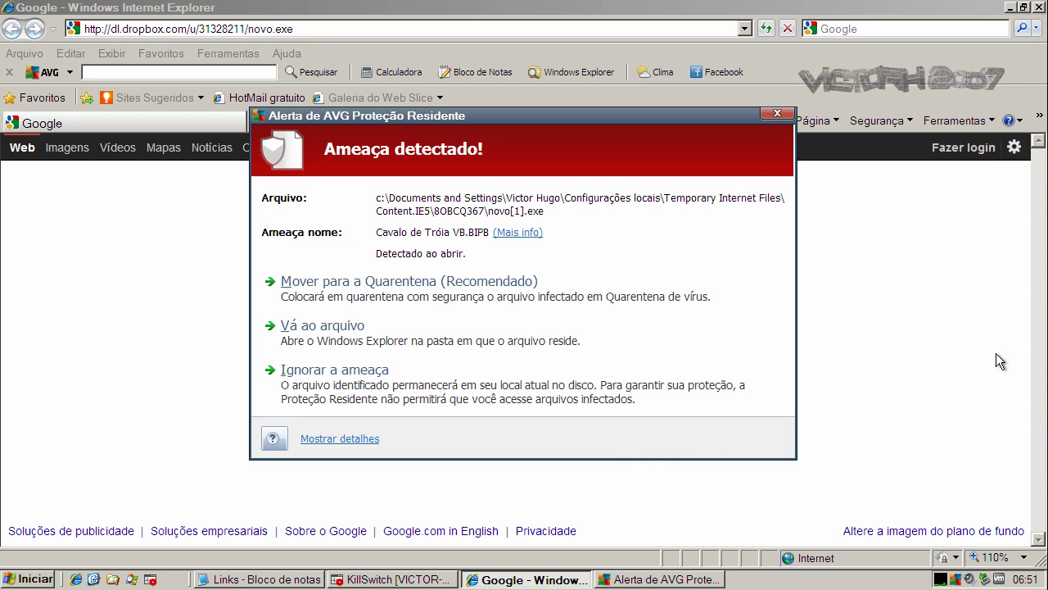
left_click(779, 114)
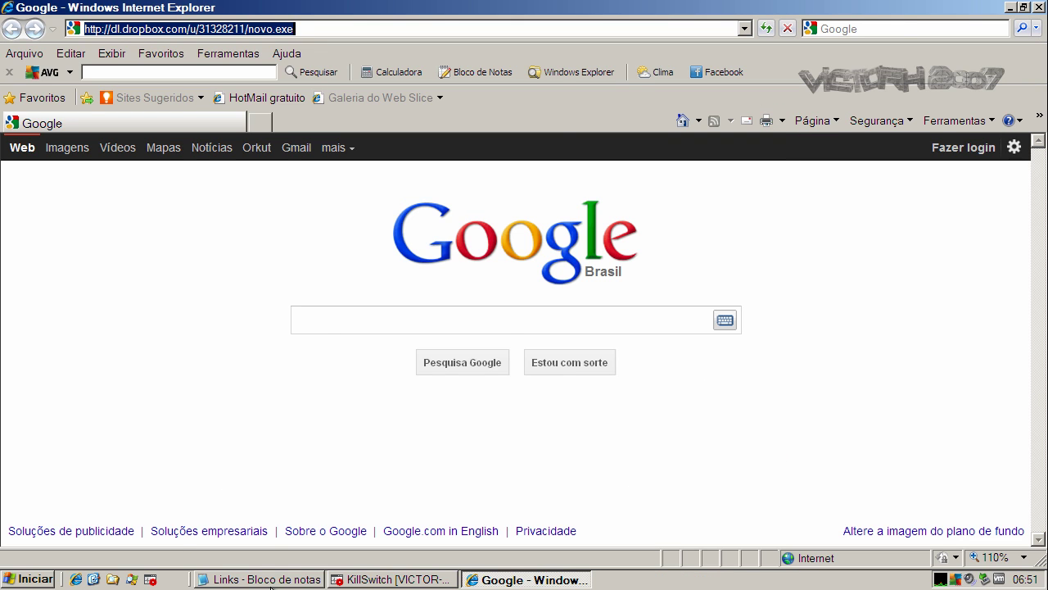
Copy the malware link r00ter.fileave.com/host.exe from the Links note.
left_click(271, 583)
double_click(232, 280)
right_click(232, 280)
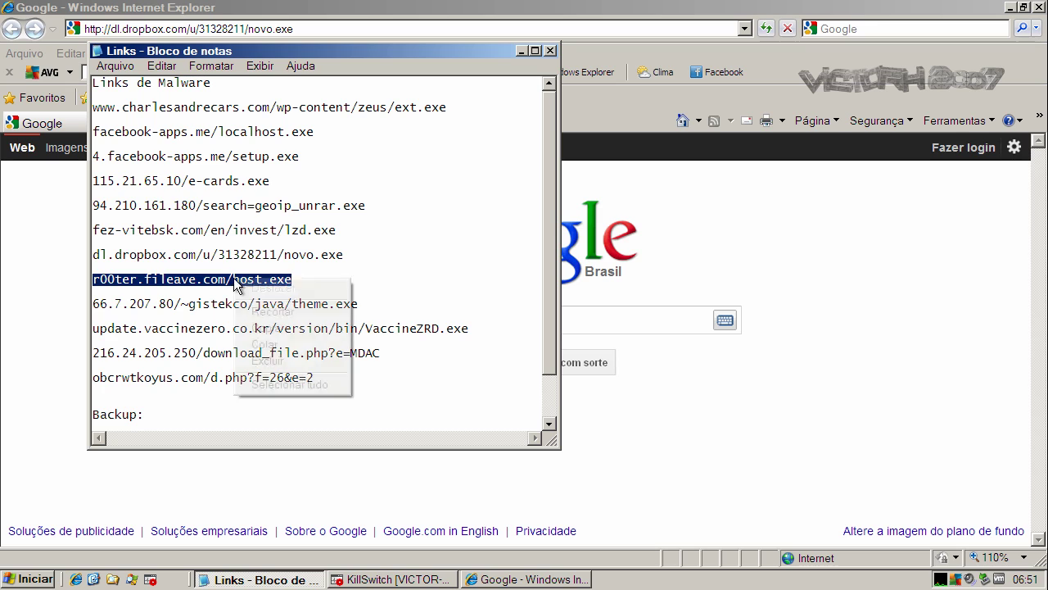
left_click(261, 327)
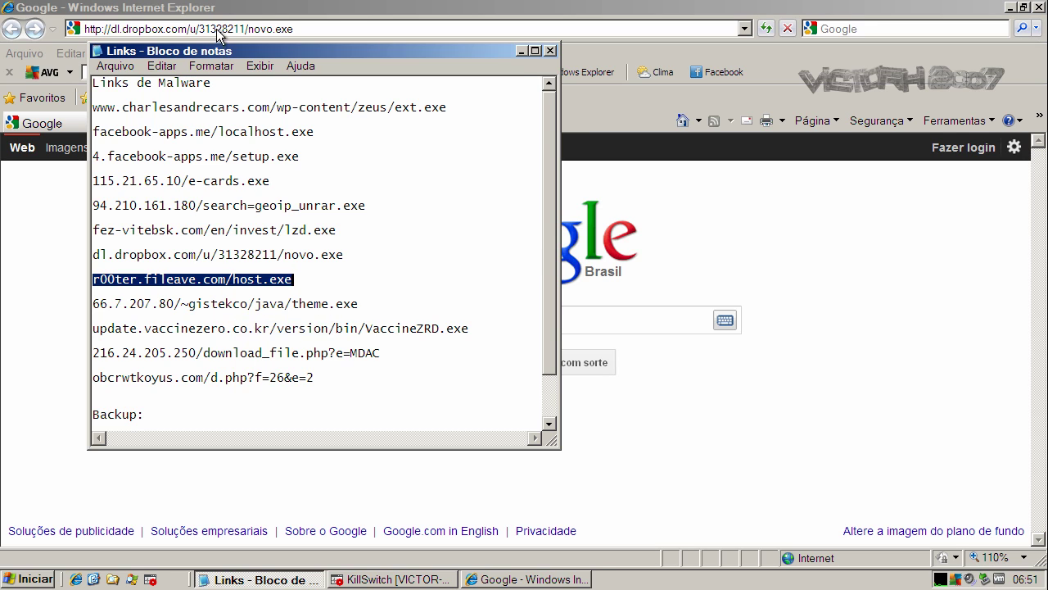
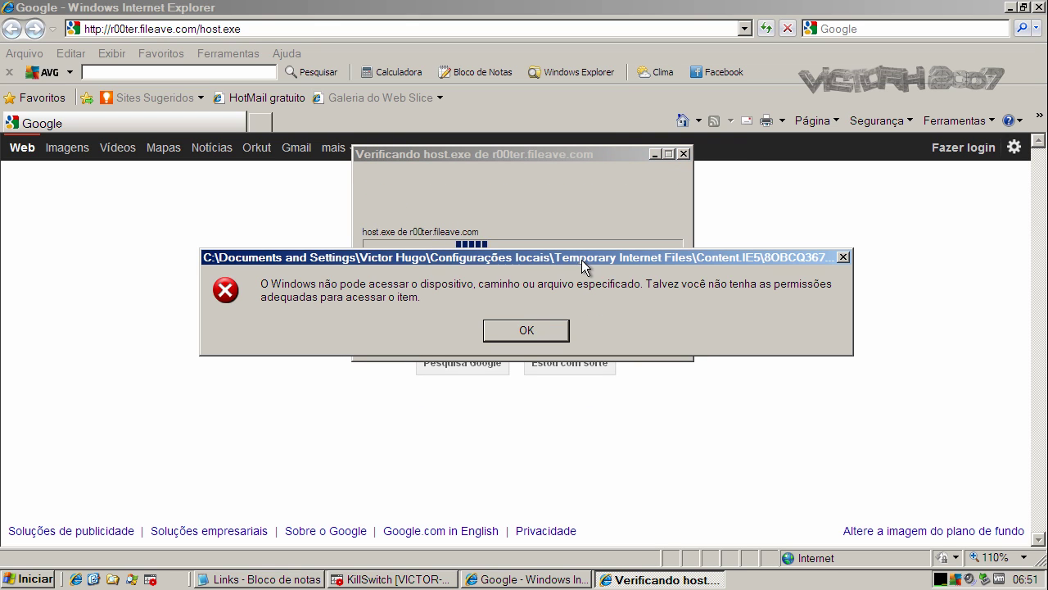
Dismiss the access error and move the detected host[1].exe to quarantine.
left_click(545, 329)
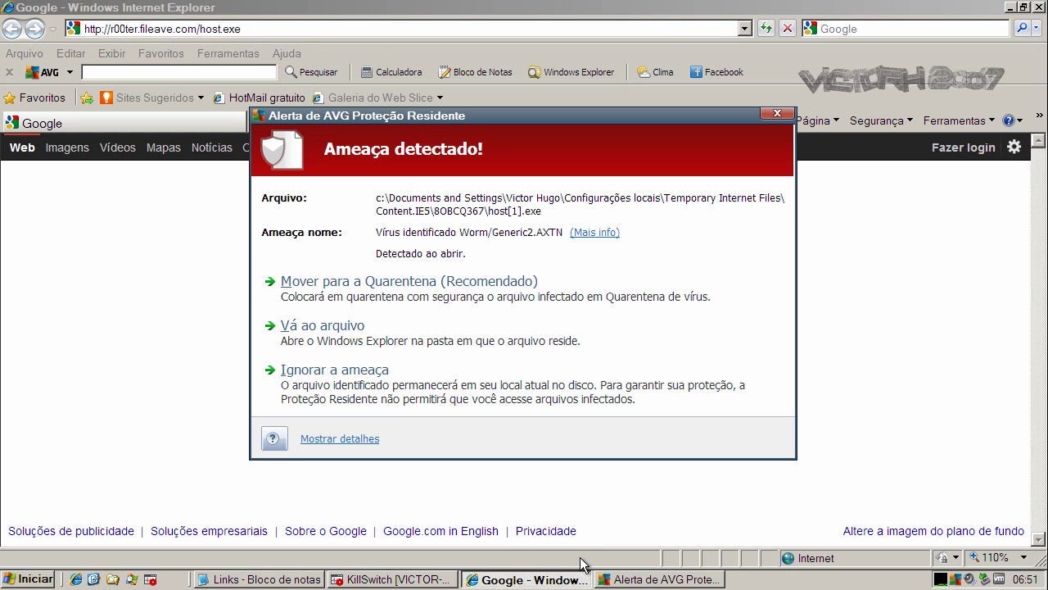
left_click(397, 284)
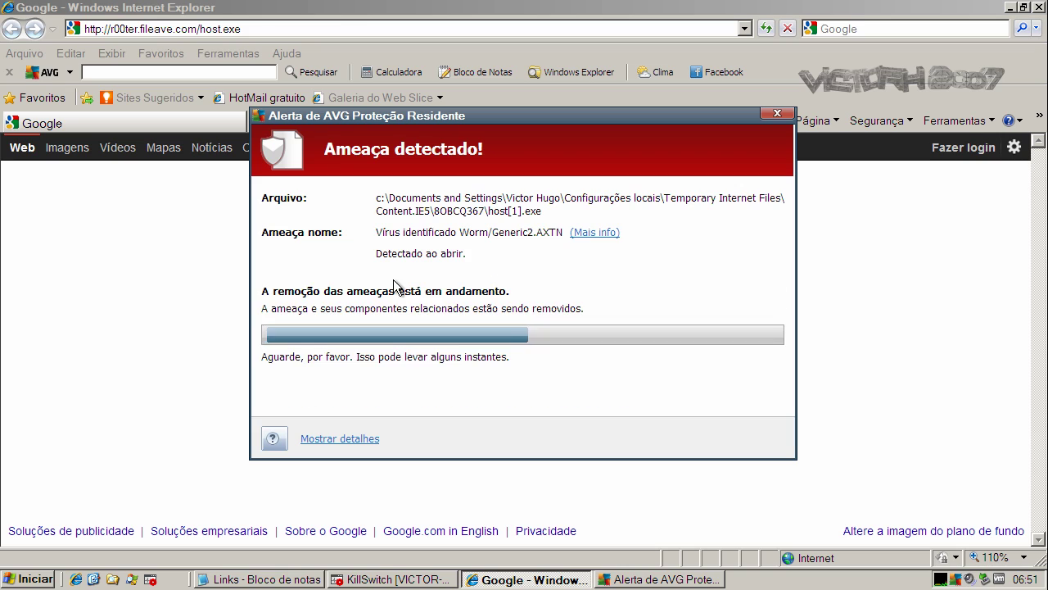
left_click(482, 341)
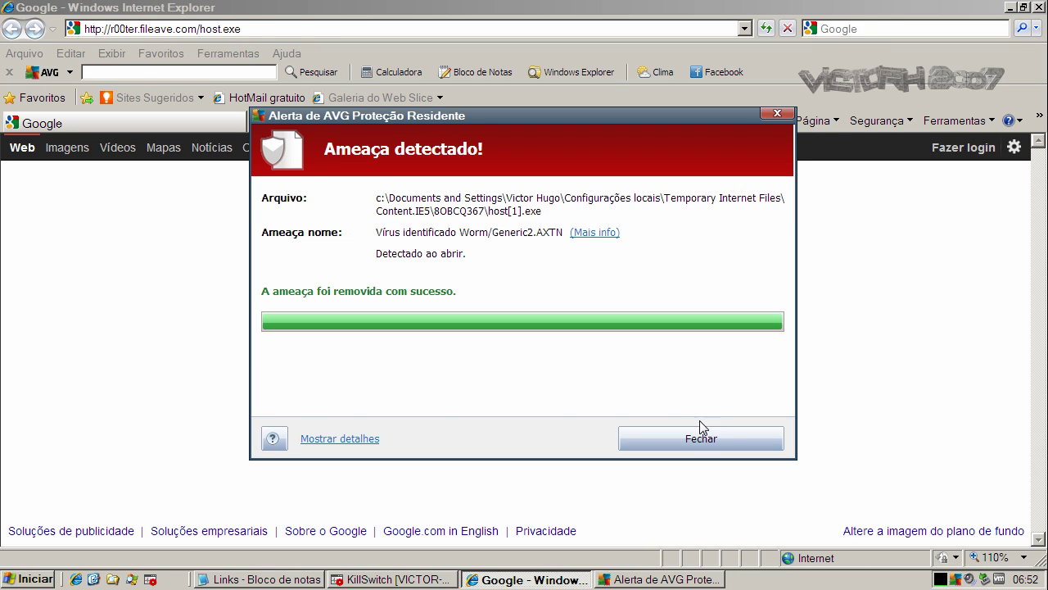
Close the host[1].exe alert and quarantine theme[1].exe through both AVG alerts, declining the restart and accepting forced removal.
left_click(694, 438)
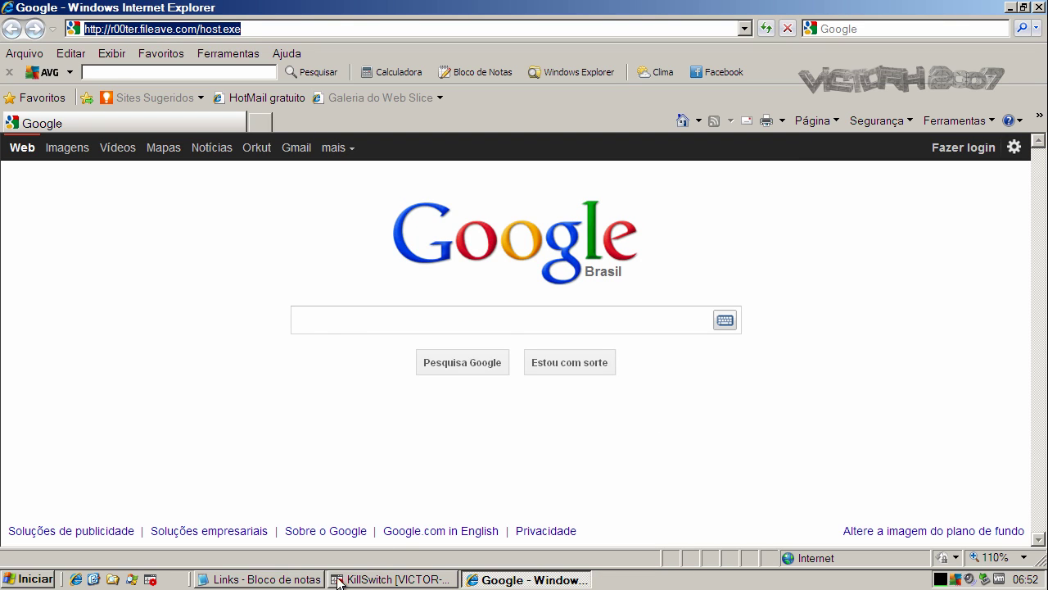
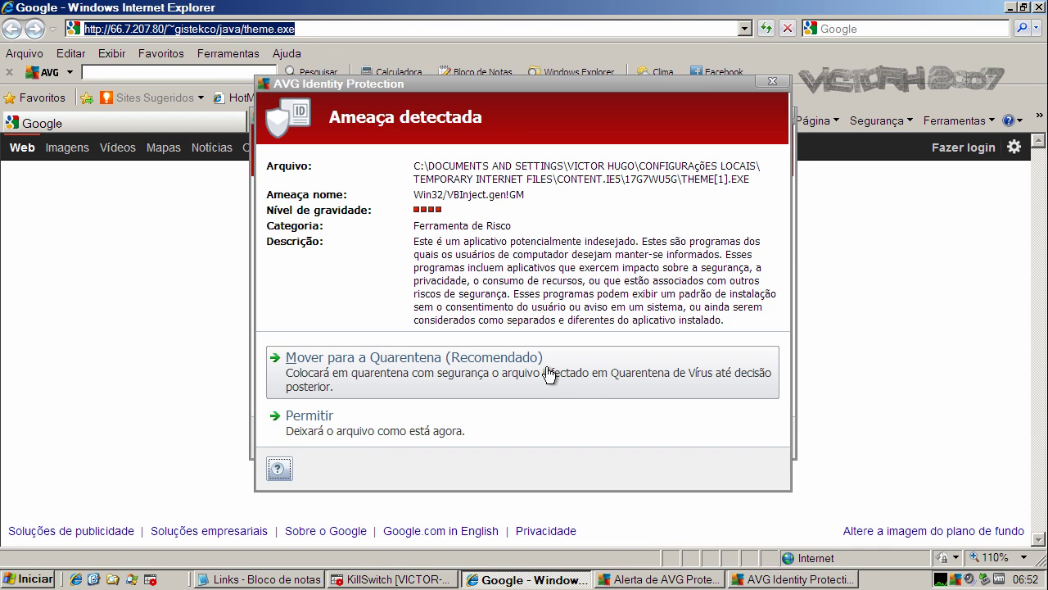
left_click(465, 367)
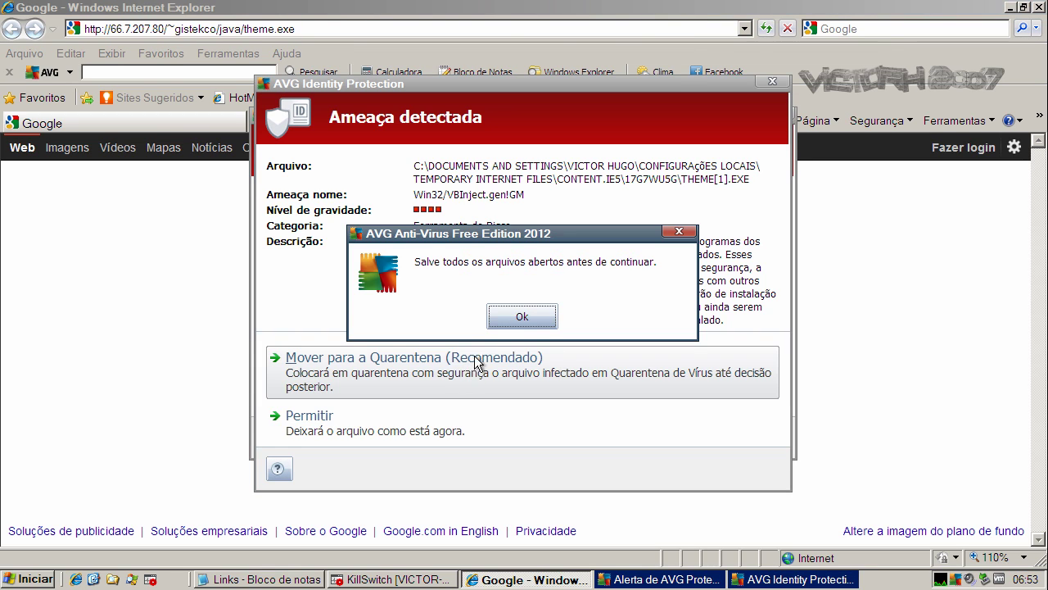
left_click(505, 316)
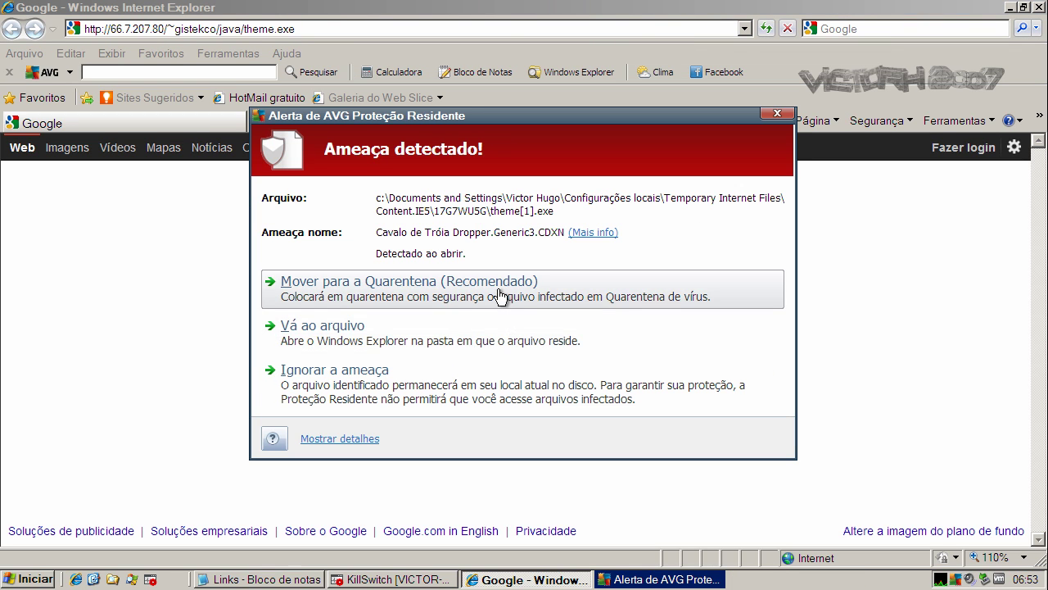
left_click(500, 297)
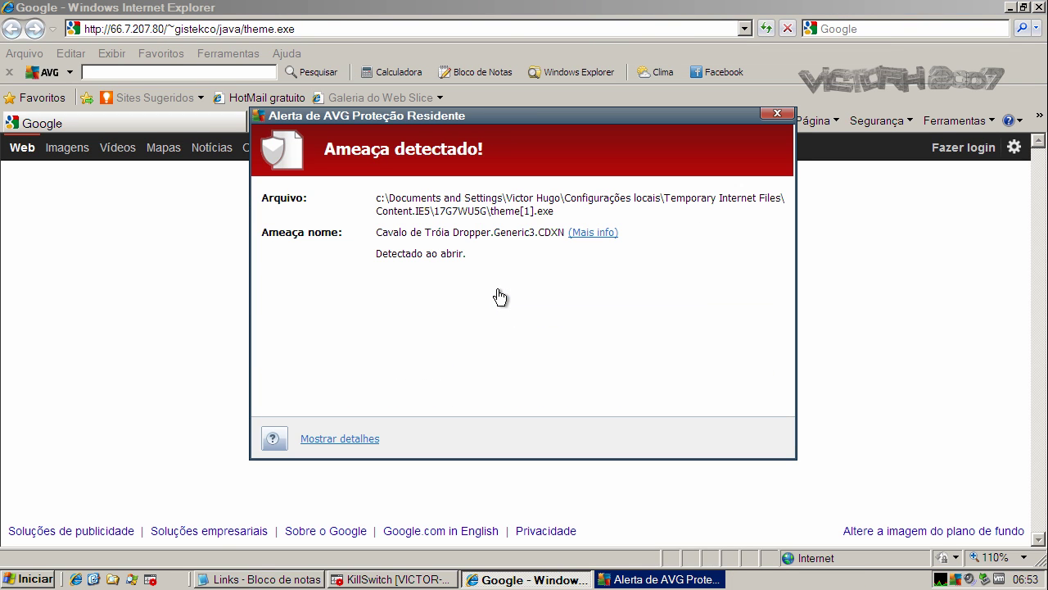
left_click(636, 579)
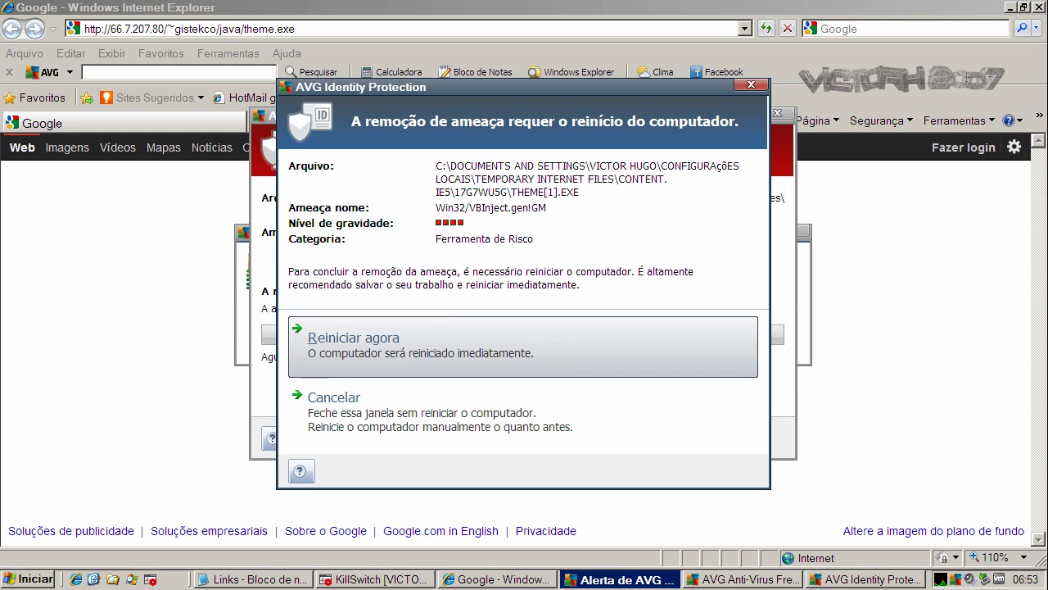
left_click(432, 423)
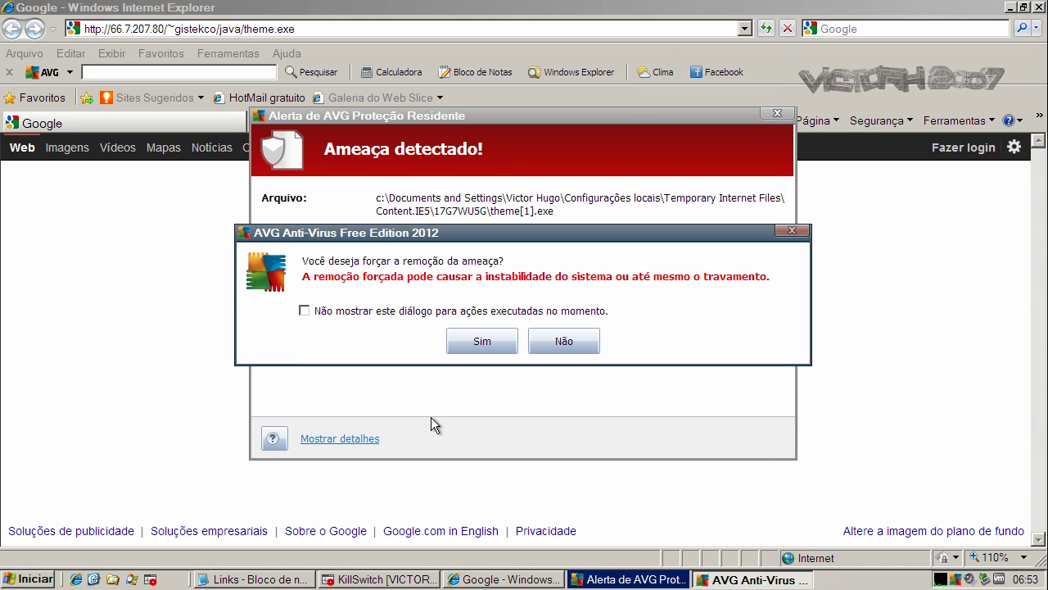
left_click(467, 342)
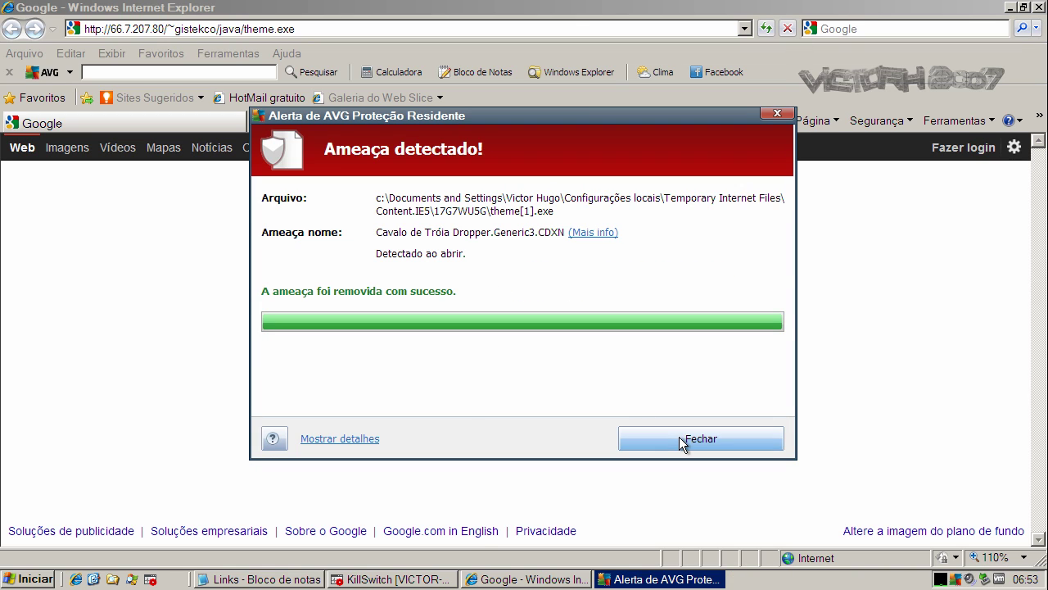
left_click(680, 438)
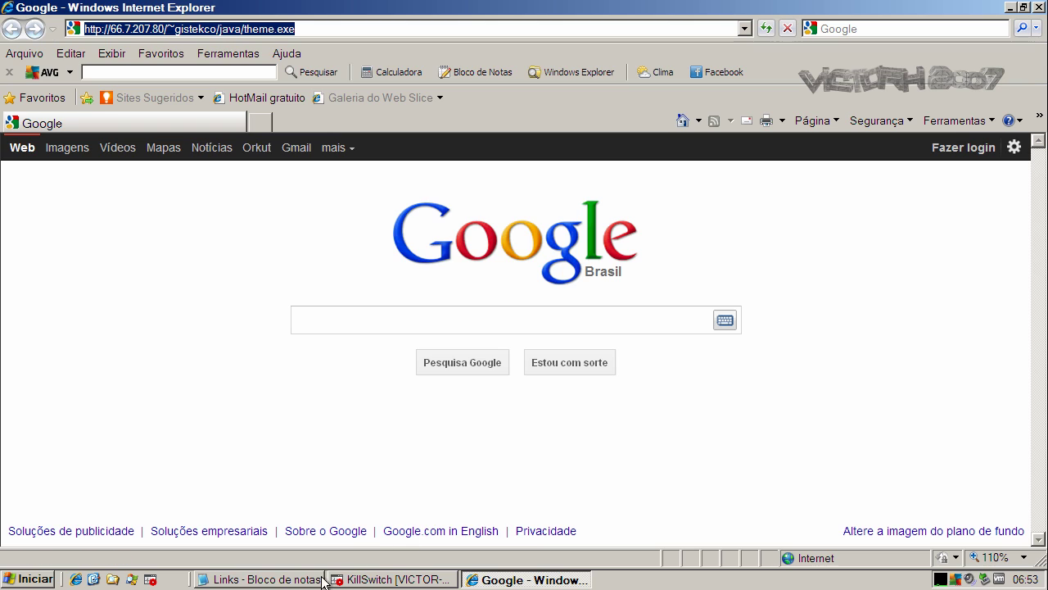
Copy the malware link update.vaccinezero.co.kr/version/bin/VaccineZRD.exe from the Links note.
left_click(322, 580)
double_click(297, 328)
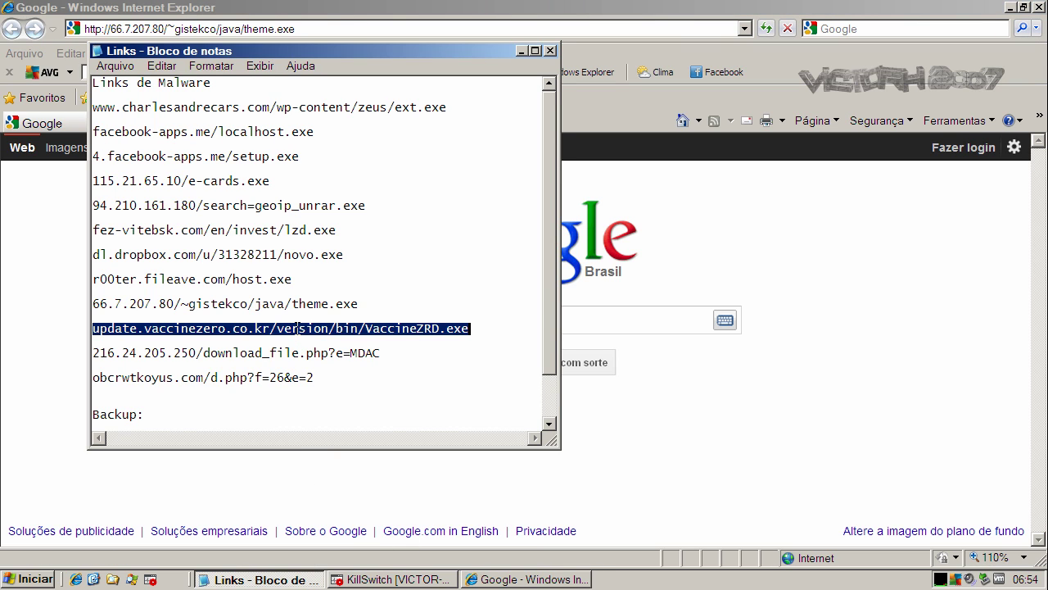
right_click(298, 328)
left_click(328, 378)
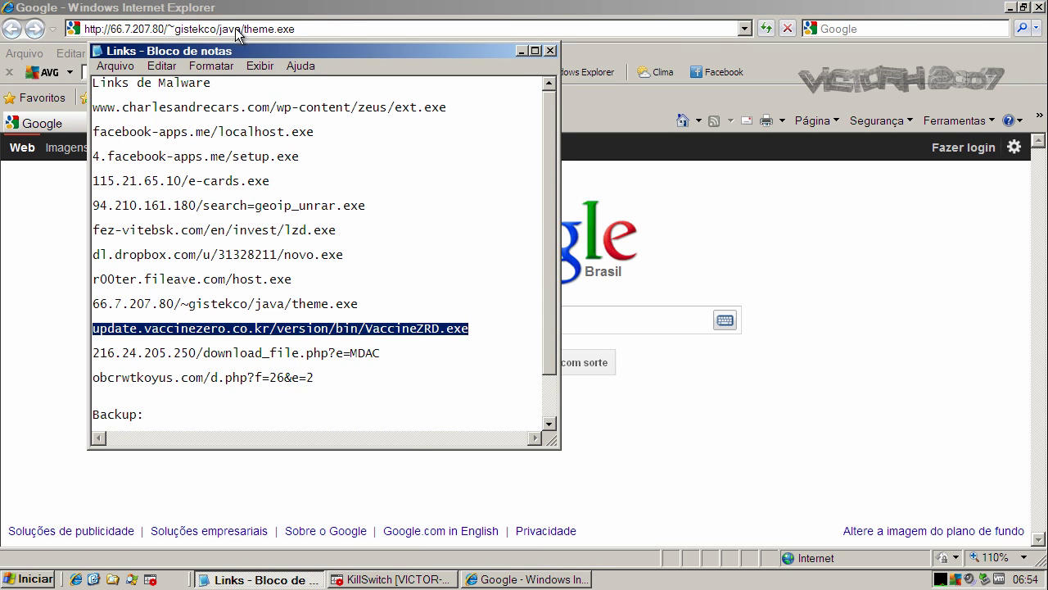
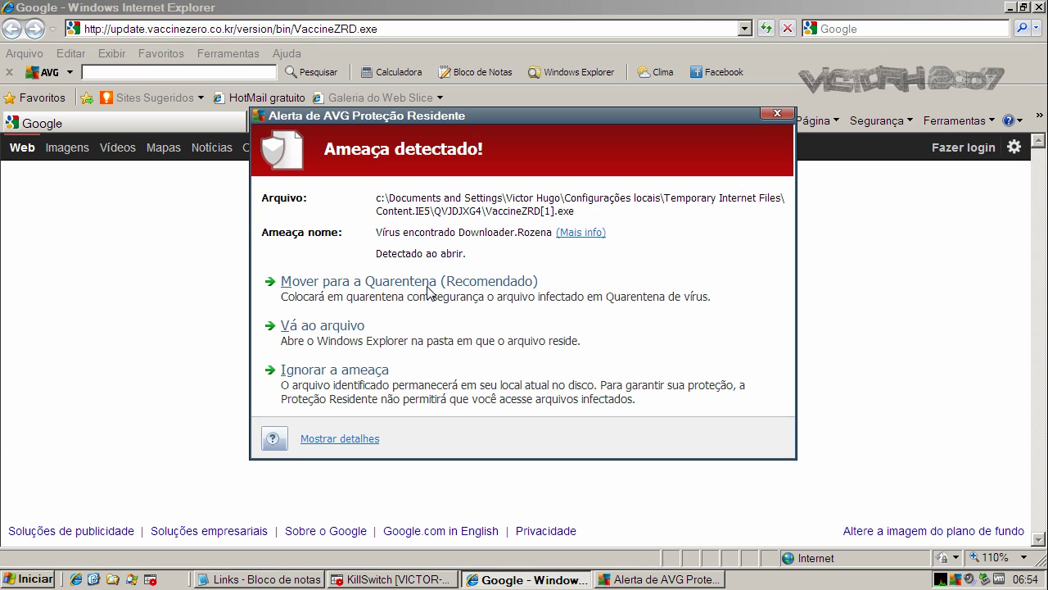
Try to move VaccineZRD[1].exe to quarantine in the repeated AVG alerts, and close the last alert without choosing an action.
left_click(428, 287)
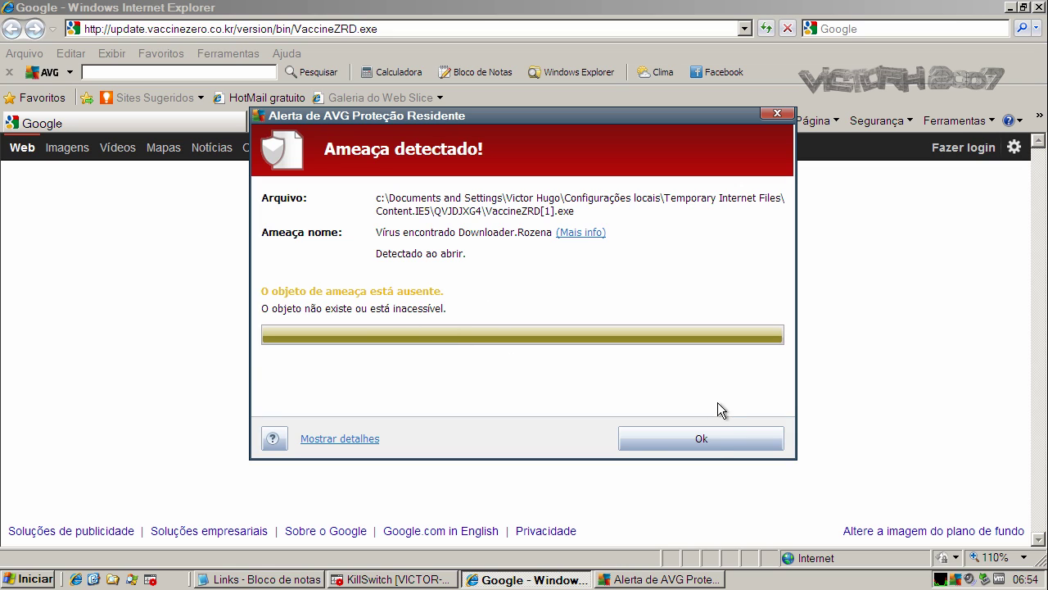
left_click(709, 439)
left_click(383, 287)
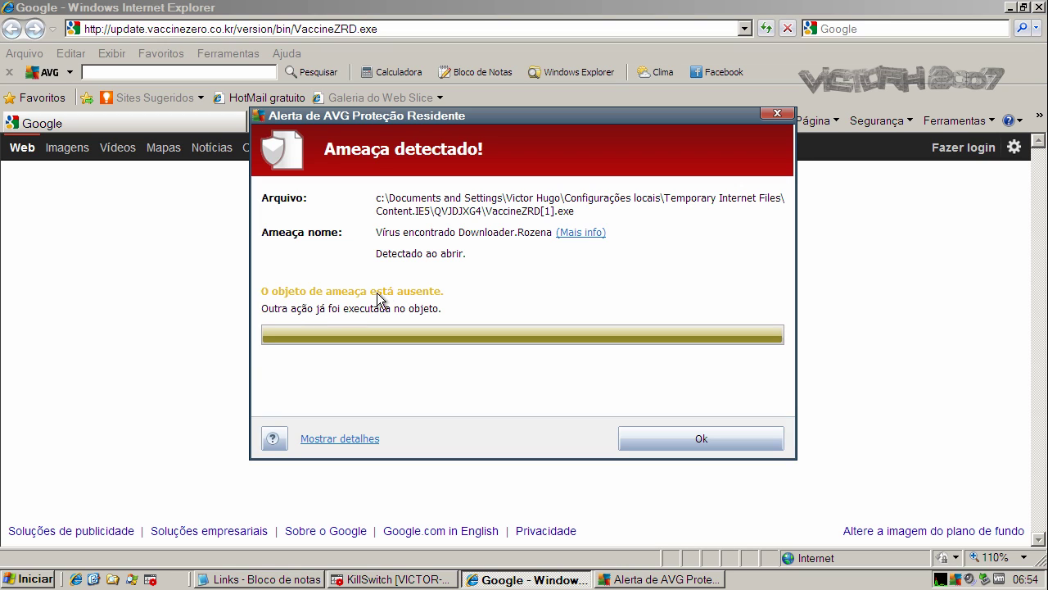
left_click(739, 440)
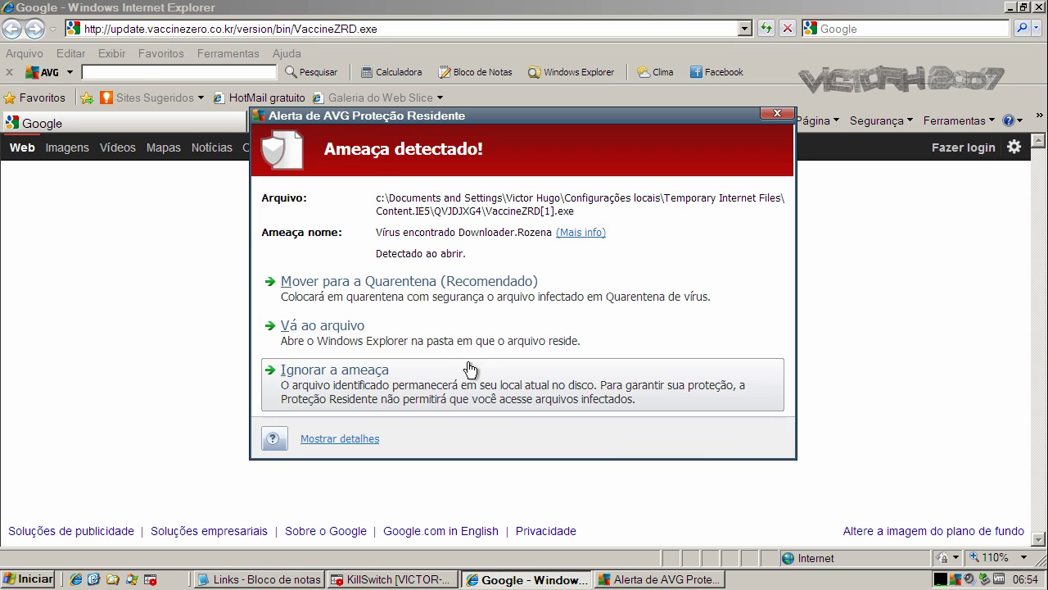
left_click(450, 299)
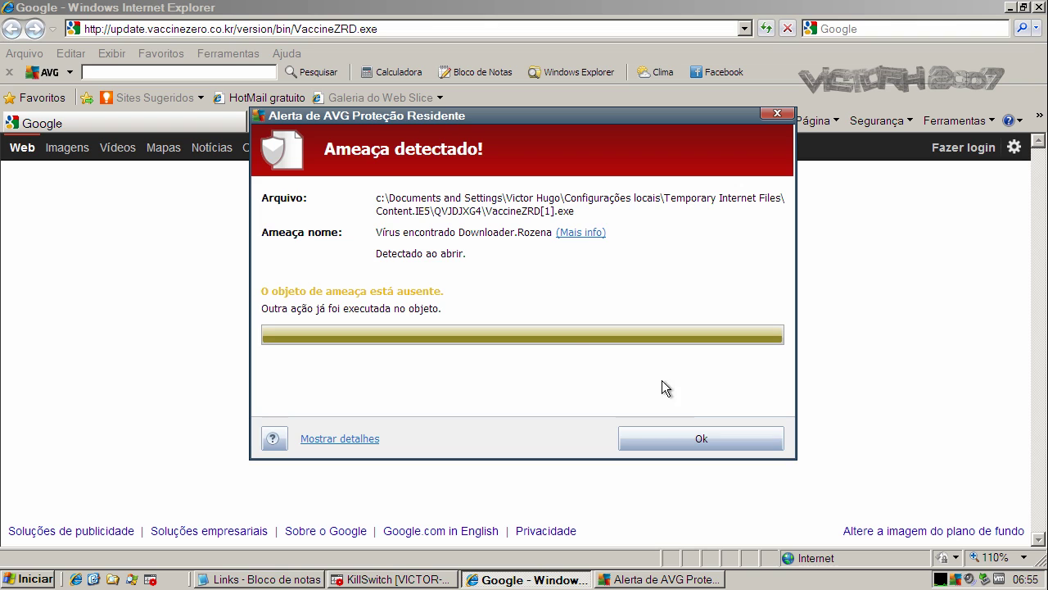
left_click(698, 434)
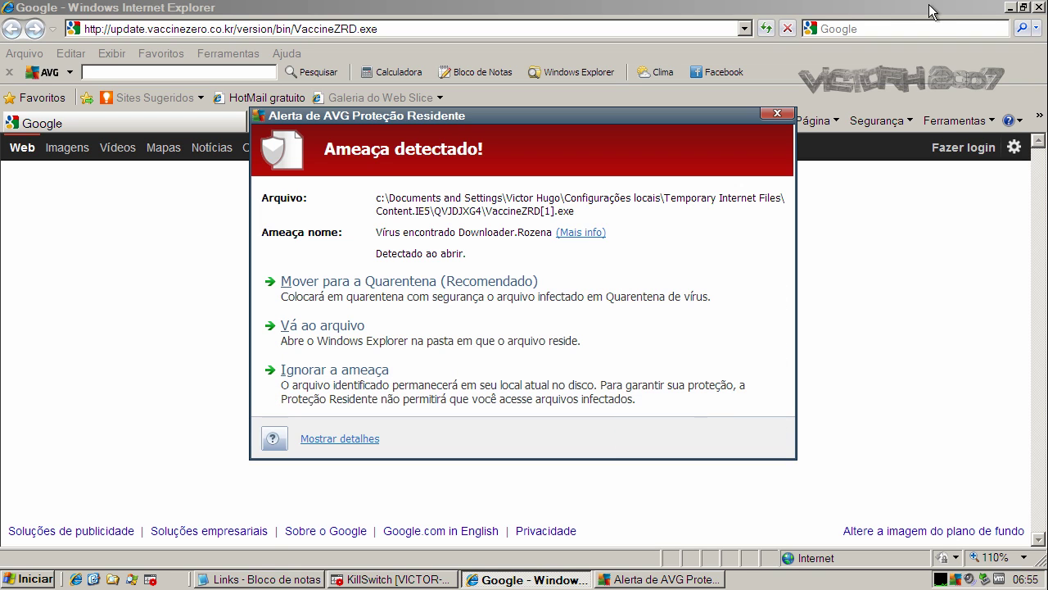
left_click(777, 115)
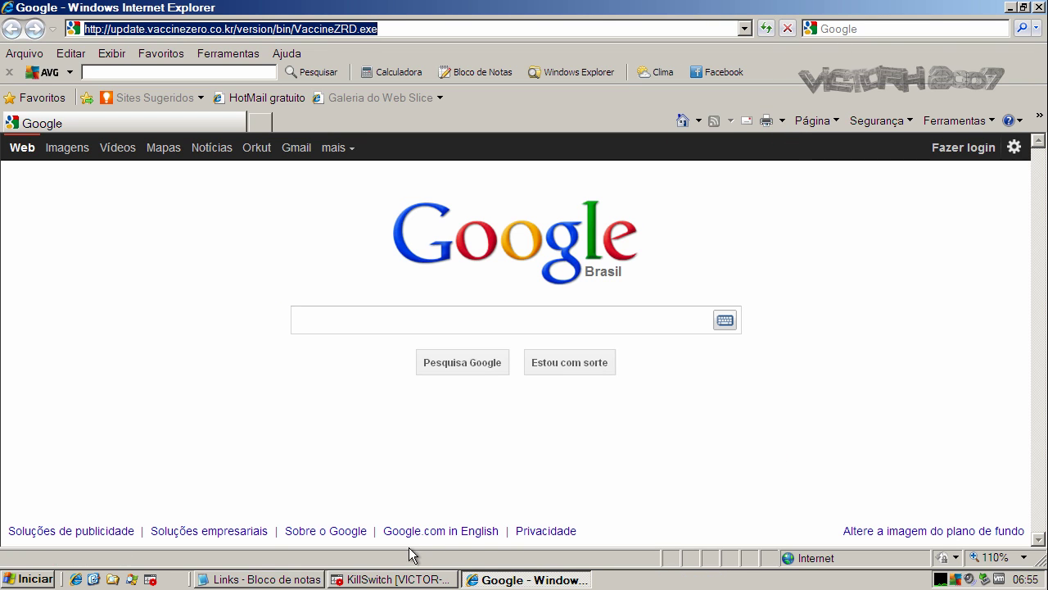
Copy the malware link 216.24.205.250/download_file.php?e=MDAC from the Links note and open it in Internet Explorer.
left_click(230, 579)
double_click(242, 352)
right_click(243, 352)
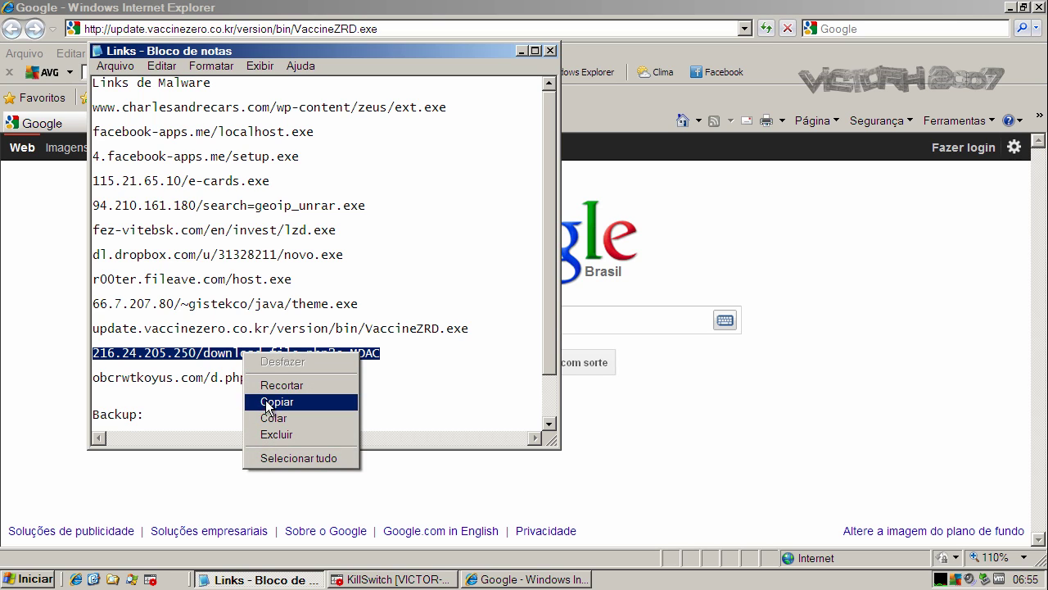
left_click(272, 400)
double_click(238, 30)
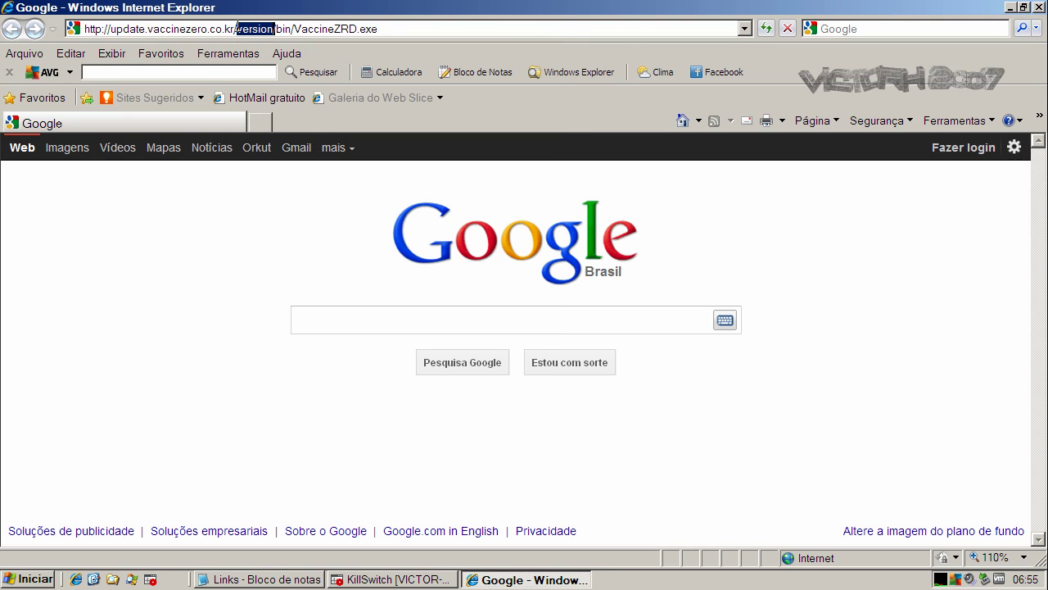
left_click_drag(385, 28, 84, 29)
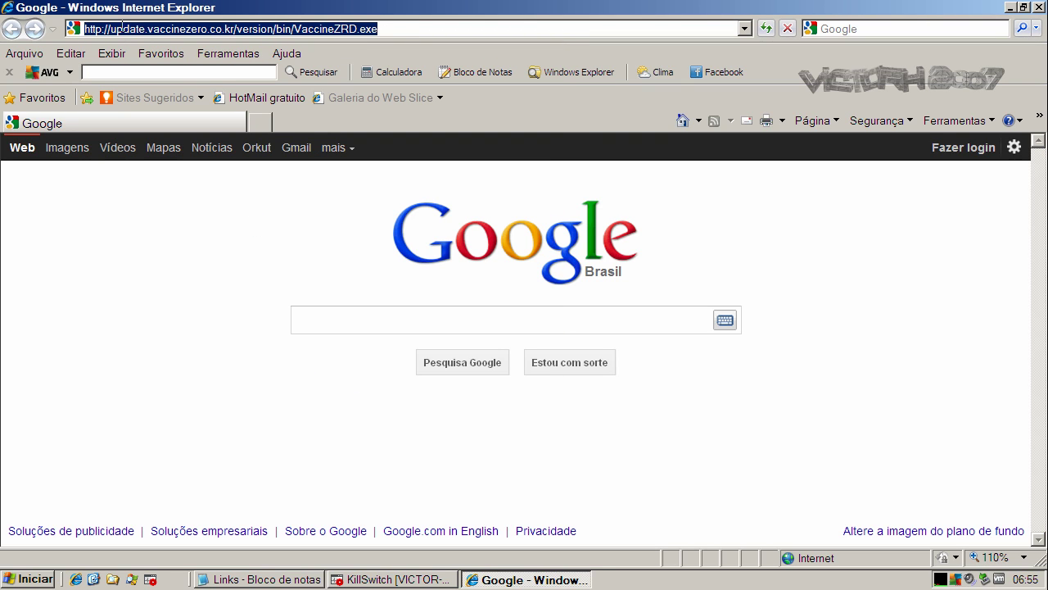
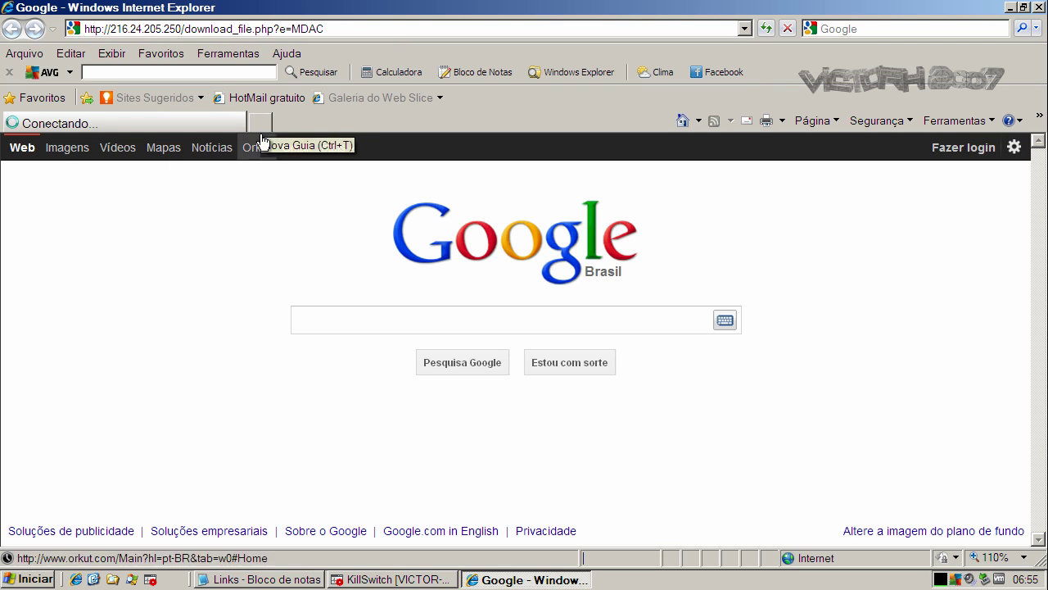
left_click(659, 579)
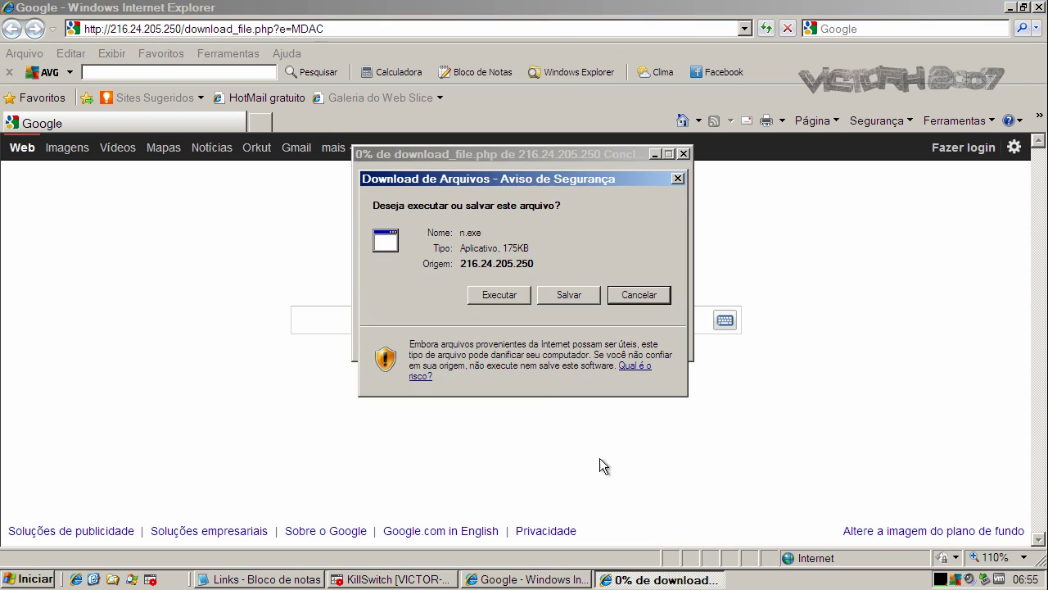
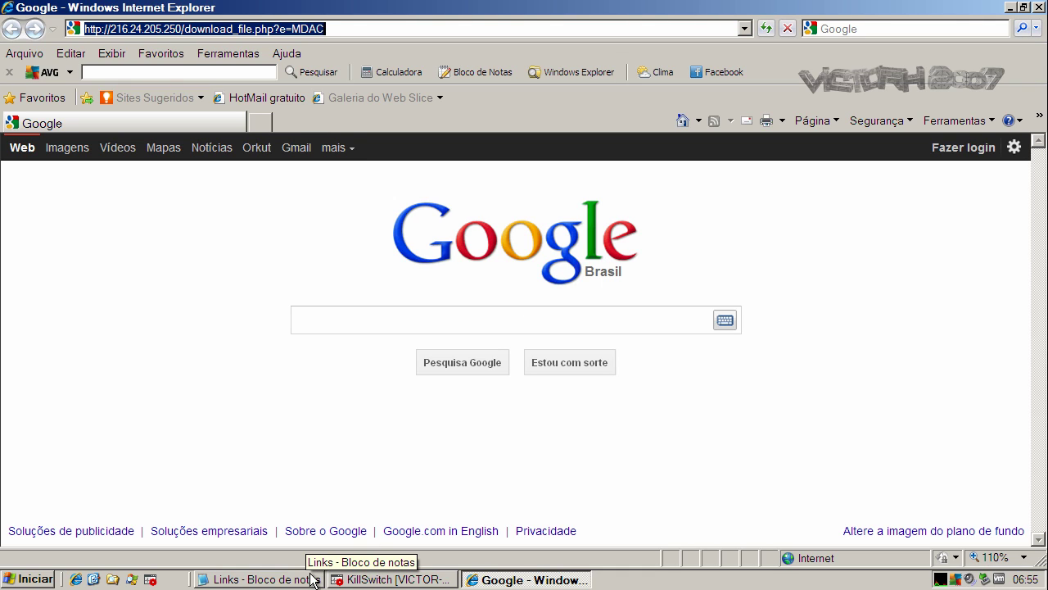
Select and copy the malware link obcrwtkoyus.com/d.php?f=26&e=2 in the Links note, and return to Internet Explorer.
left_click(309, 580)
left_click(300, 378)
double_click(300, 378)
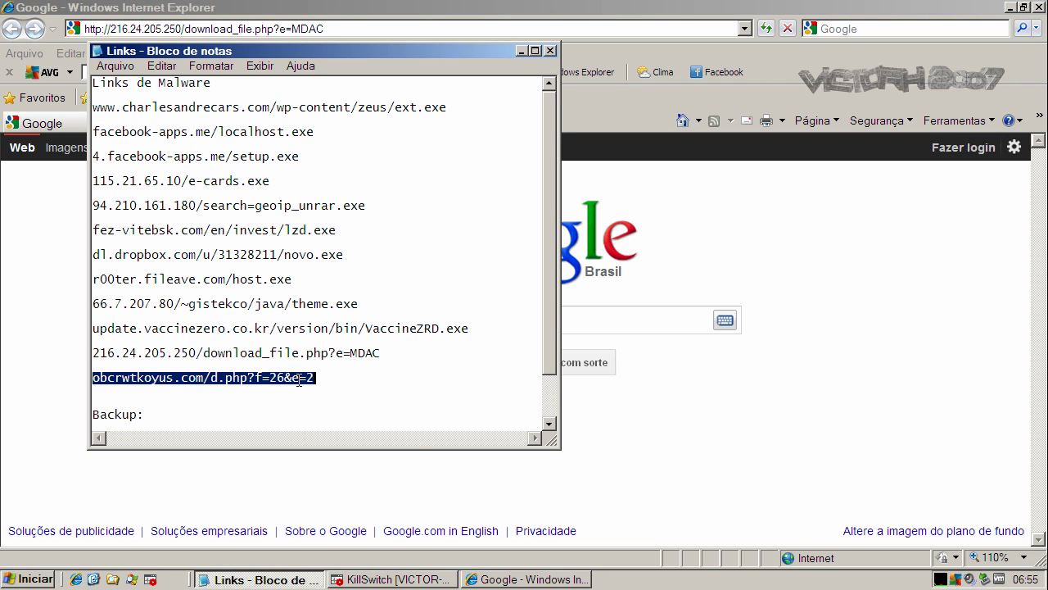
right_click(300, 378)
left_click(329, 431)
left_click(695, 307)
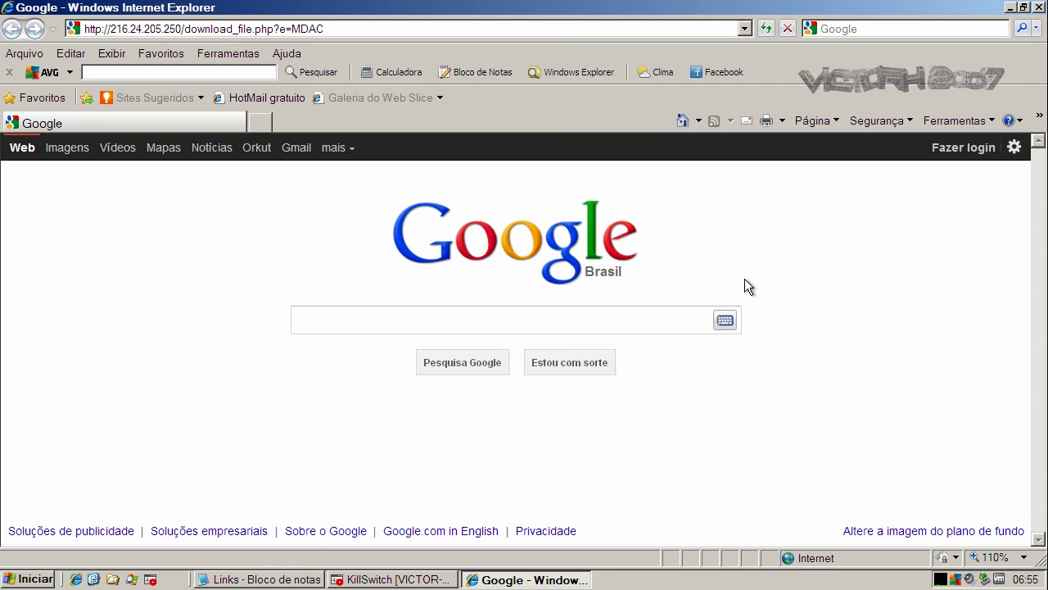
Check the process list in KillSwitch, and move the detected IEXPLORE.EXE to quarantine in the AVG alert while declining the restart.
left_click(393, 580)
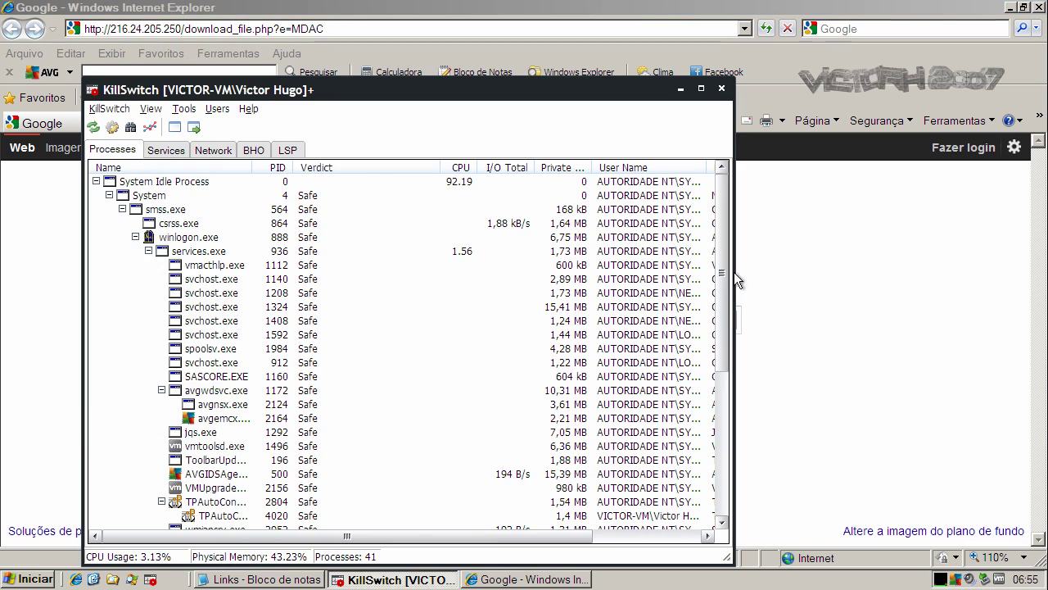
left_click_drag(718, 276, 724, 423)
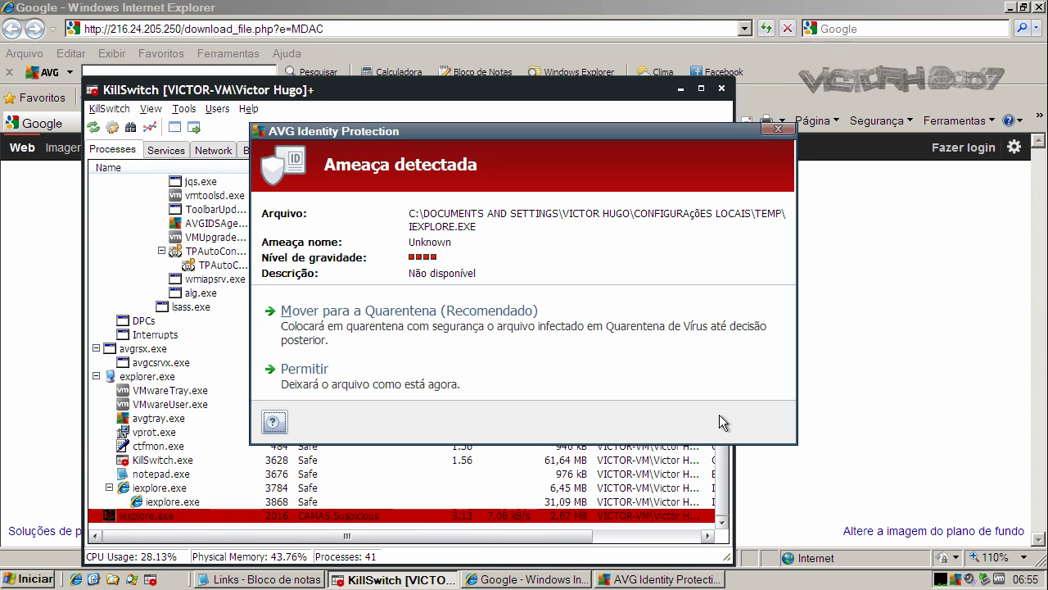
left_click(473, 319)
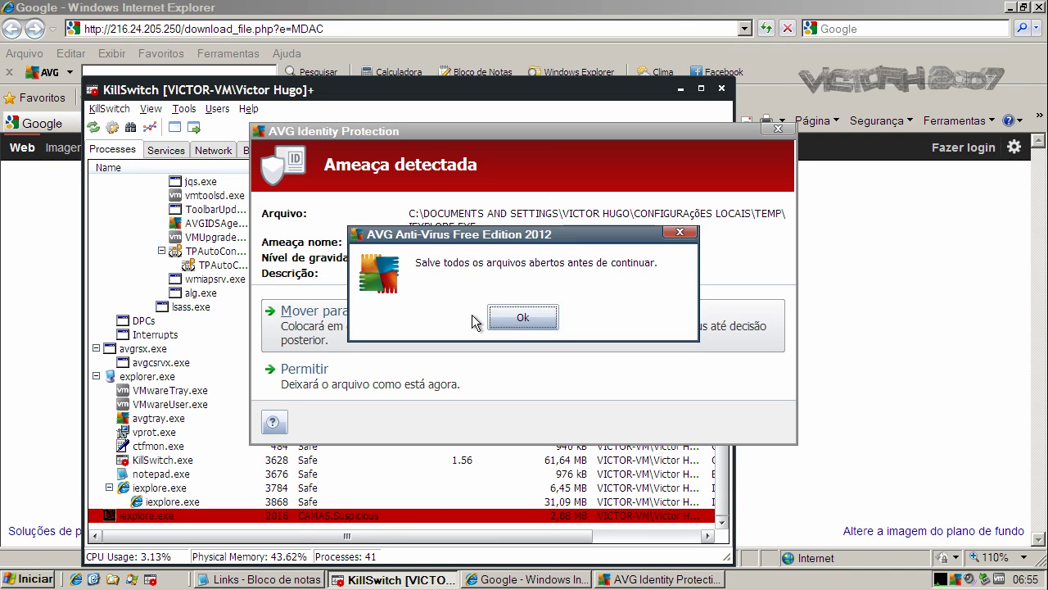
left_click(508, 316)
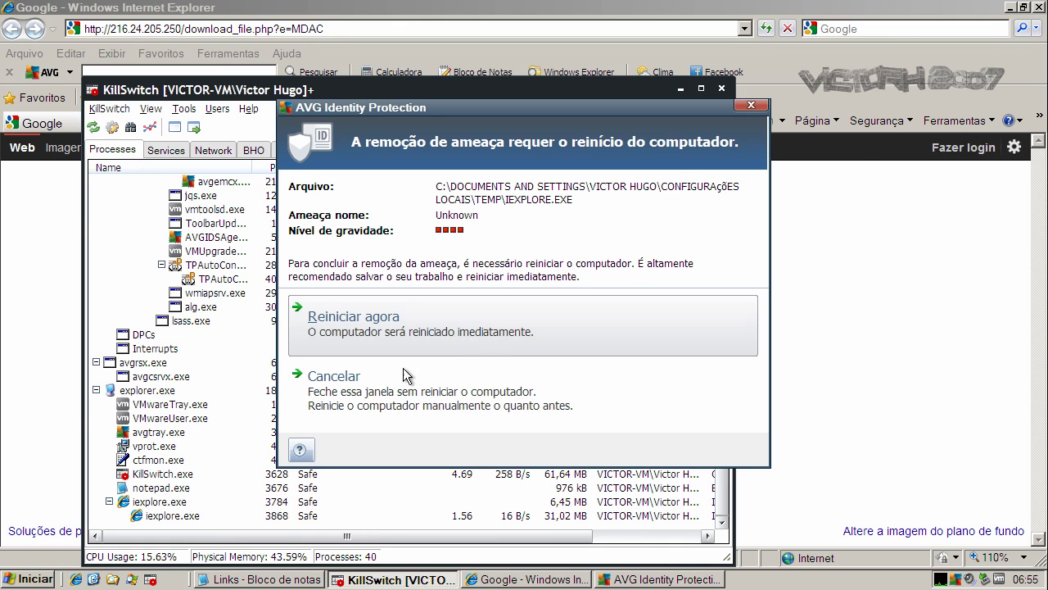
left_click(357, 391)
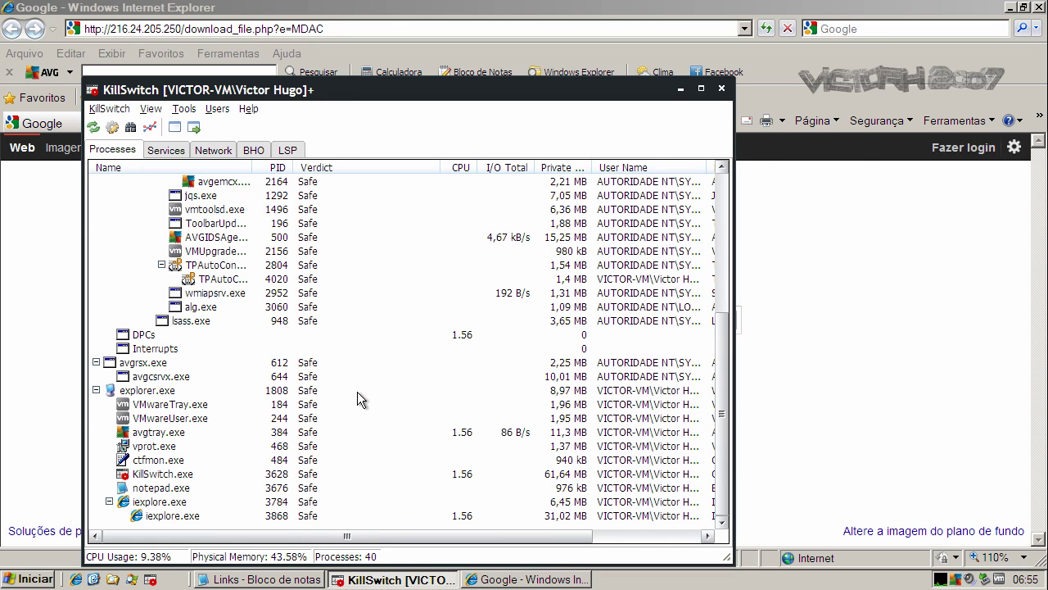
left_click(682, 90)
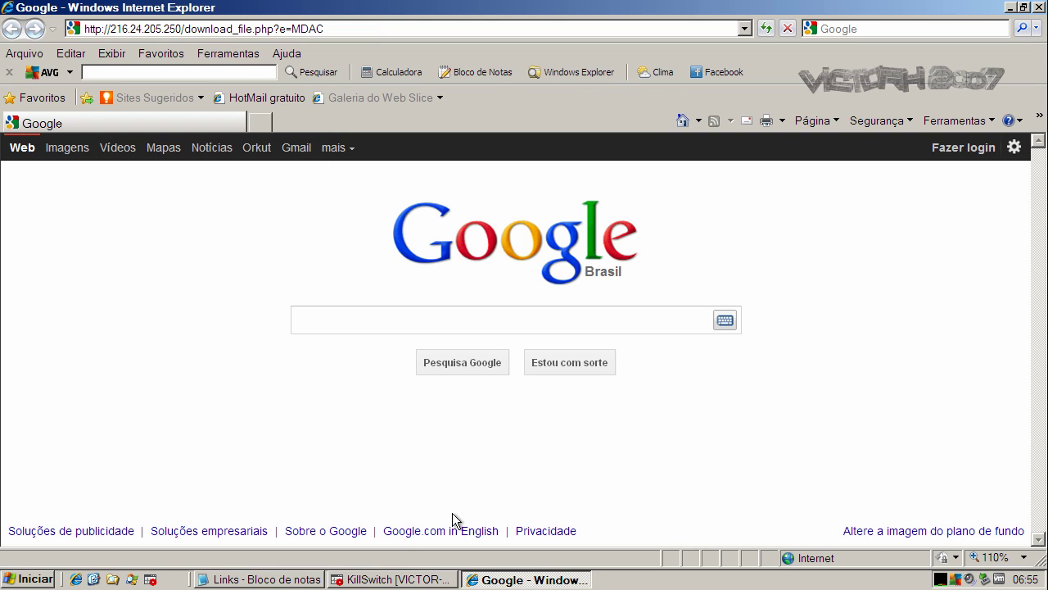
Copy the selected malware link obcrwtkoyus.com/d.php?f=26&e=2 from the Links note again.
left_click(260, 579)
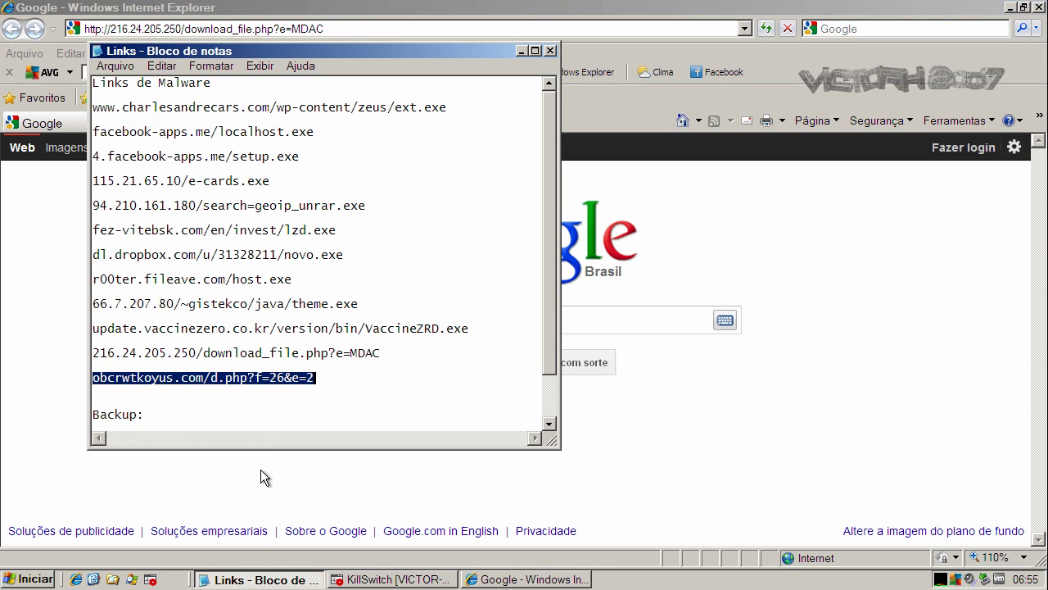
right_click(247, 383)
left_click(285, 434)
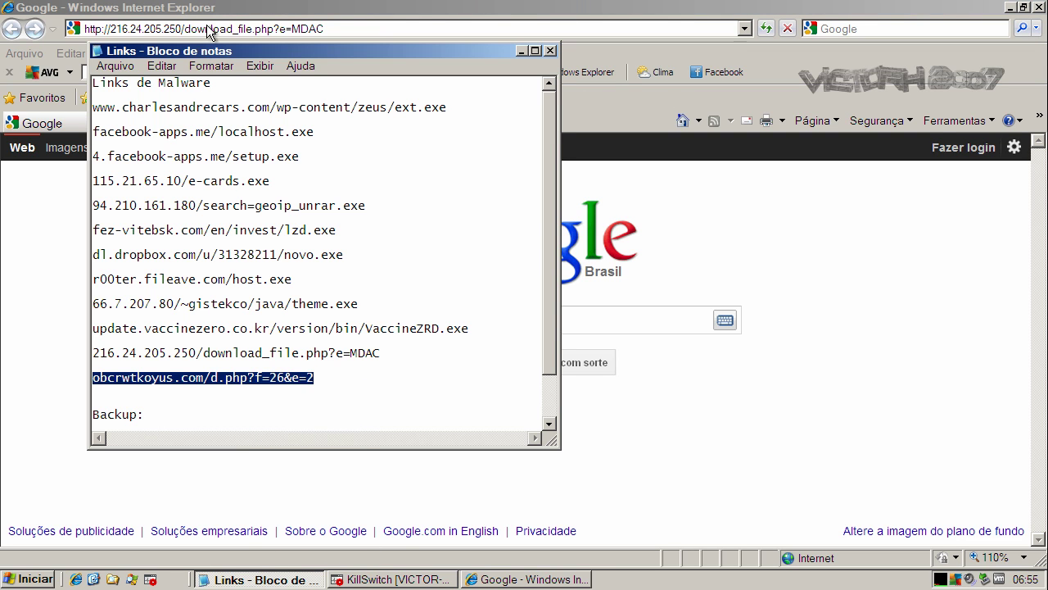
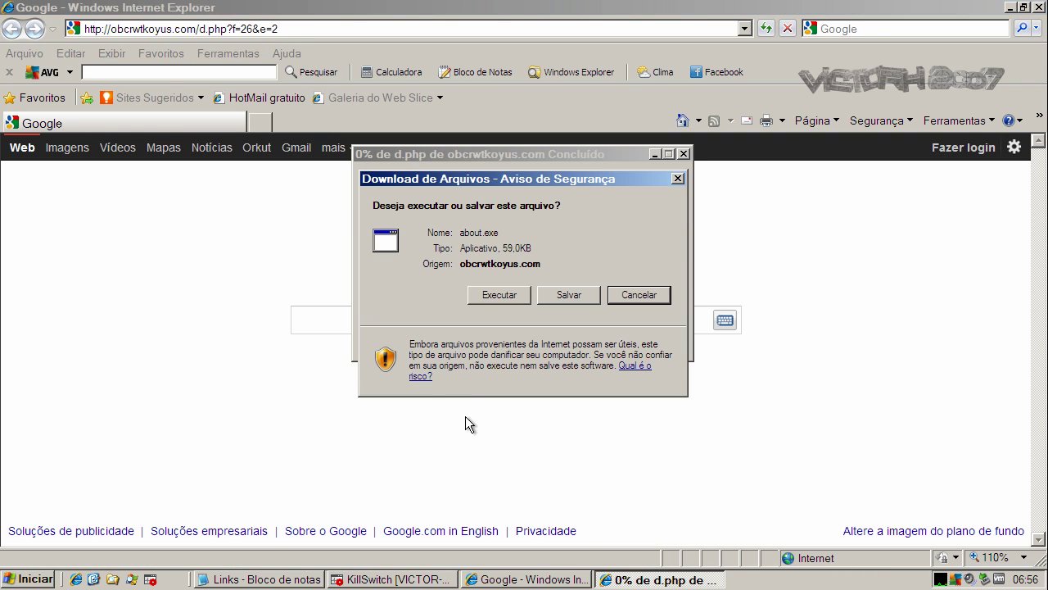
Run the downloaded about.exe from obcrwtkoyus.com and dismiss the resulting Windows error.
left_click(491, 296)
left_click(594, 261)
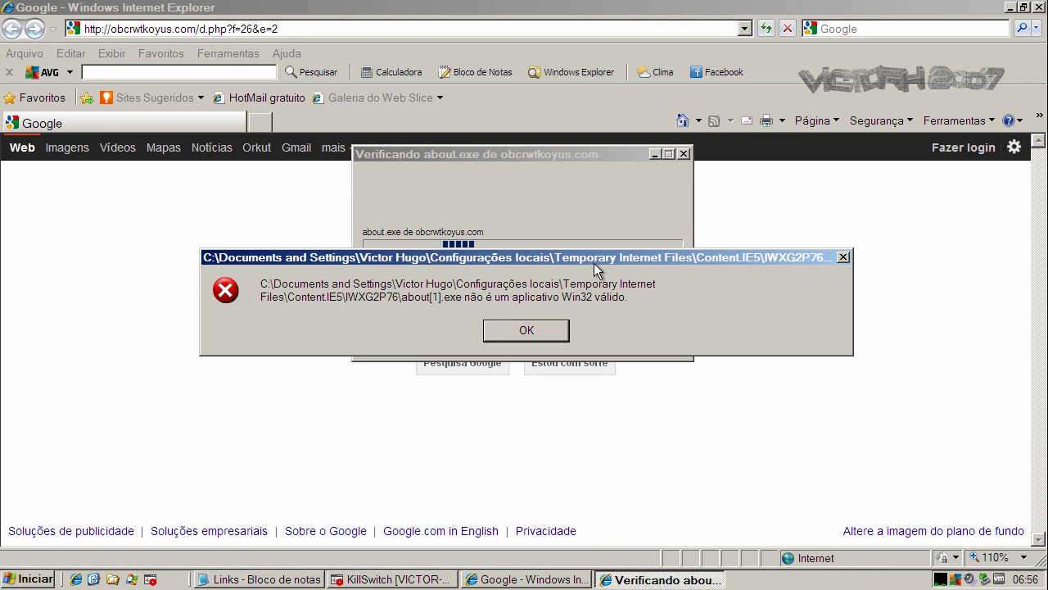
left_click(526, 328)
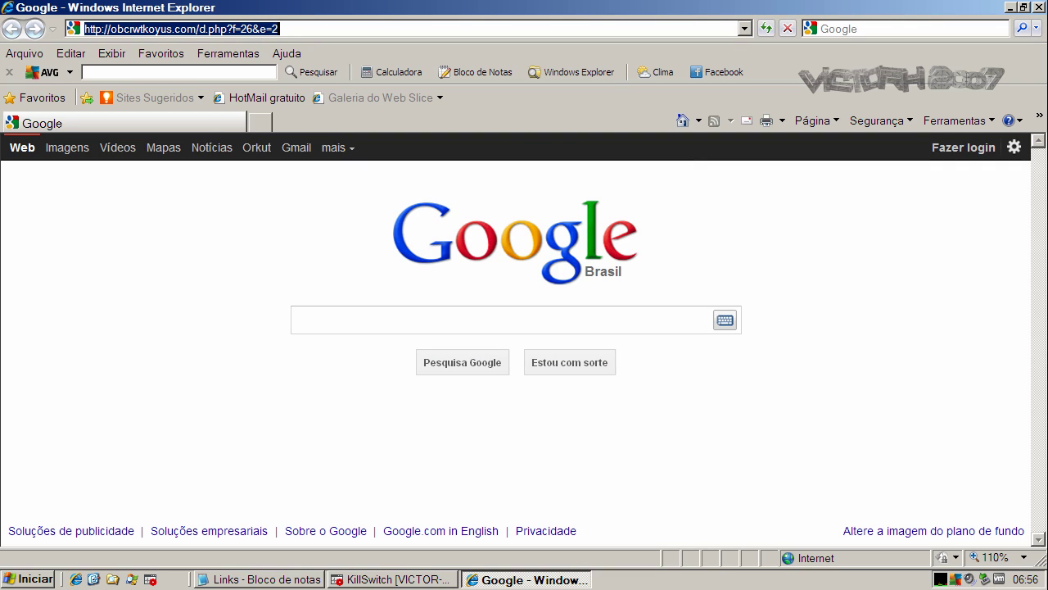
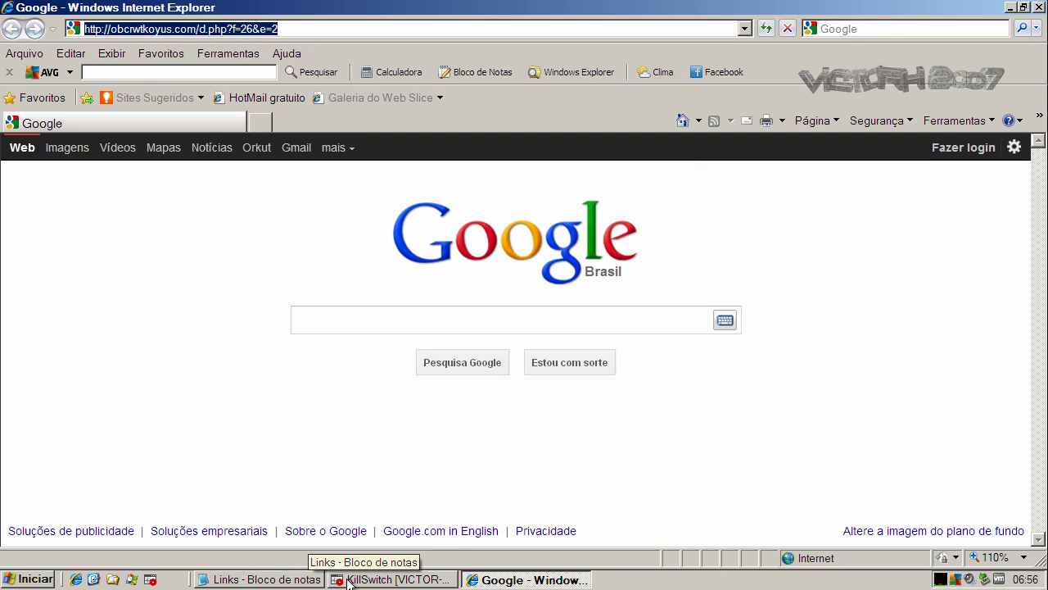
Check the full list of running processes in KillSwitch, and minimize its window.
left_click(376, 579)
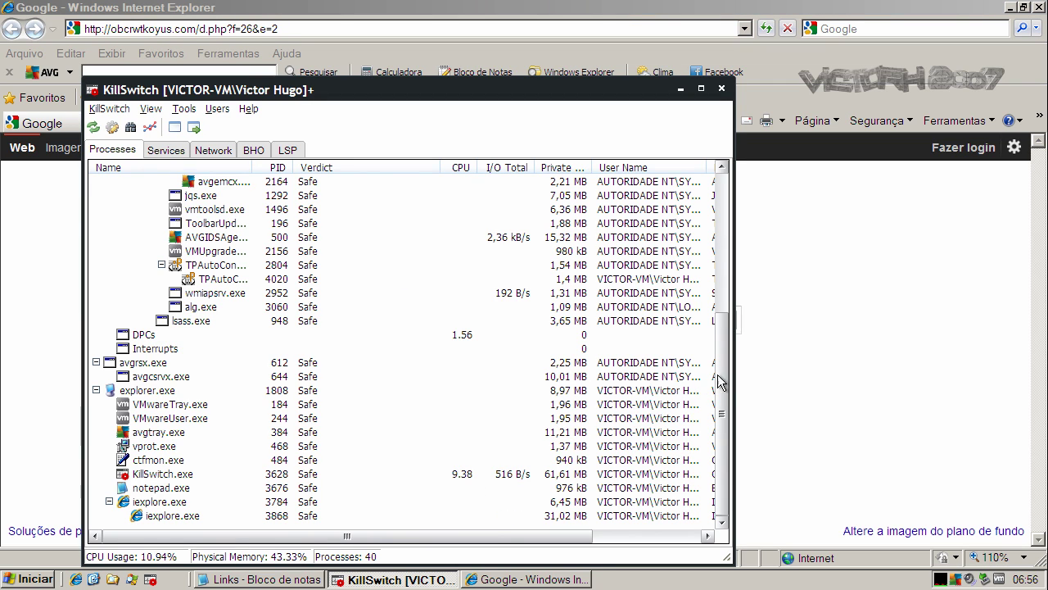
left_click_drag(723, 383, 742, 215)
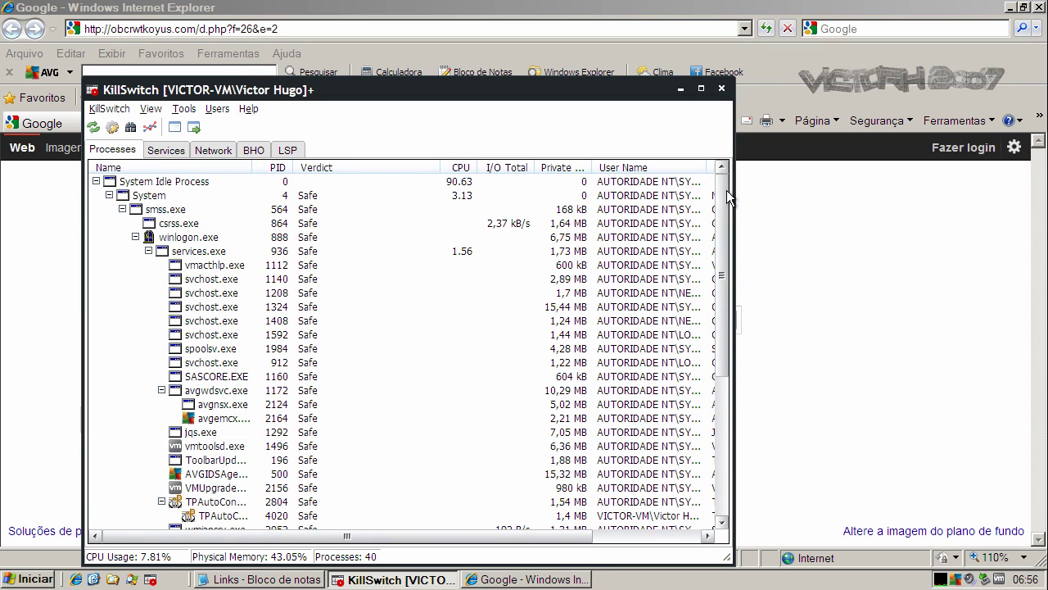
left_click(684, 86)
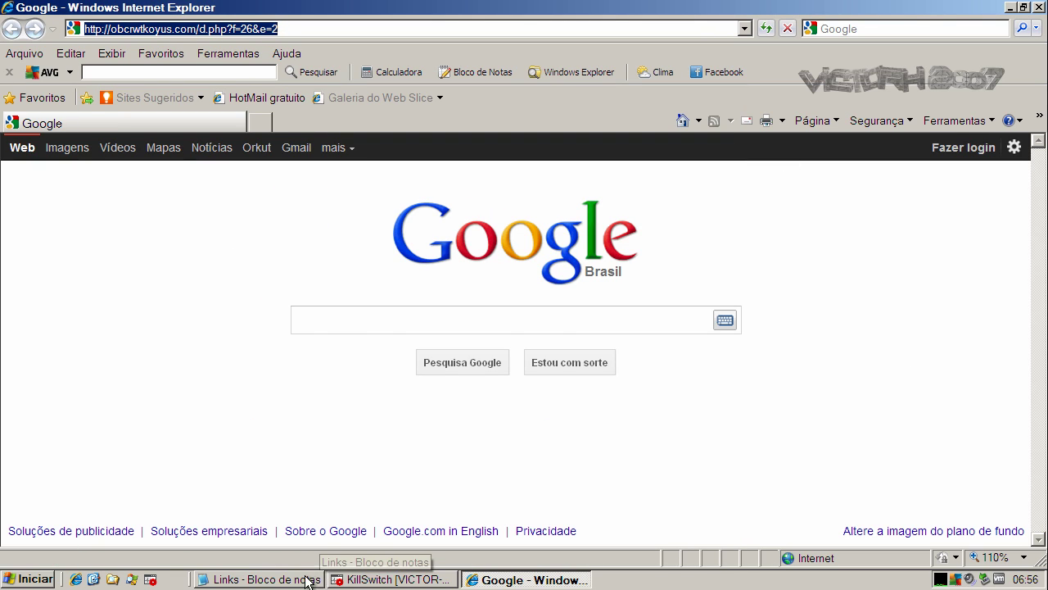
Select the backup malware link piyxxx.ru/porn_video.exe in the Links note.
left_click(262, 579)
scroll(552, 323, "down", 1)
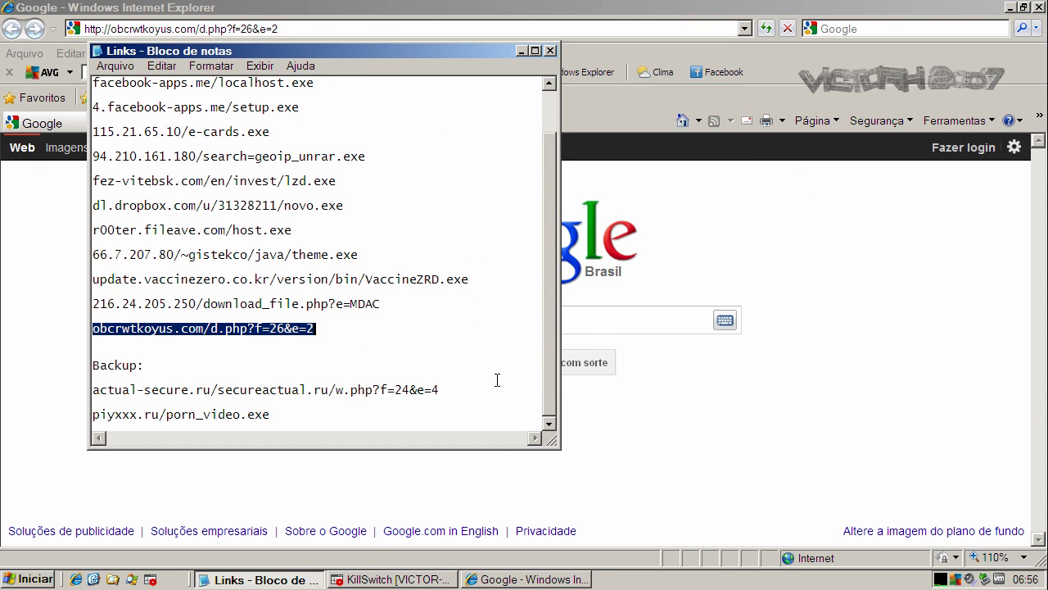
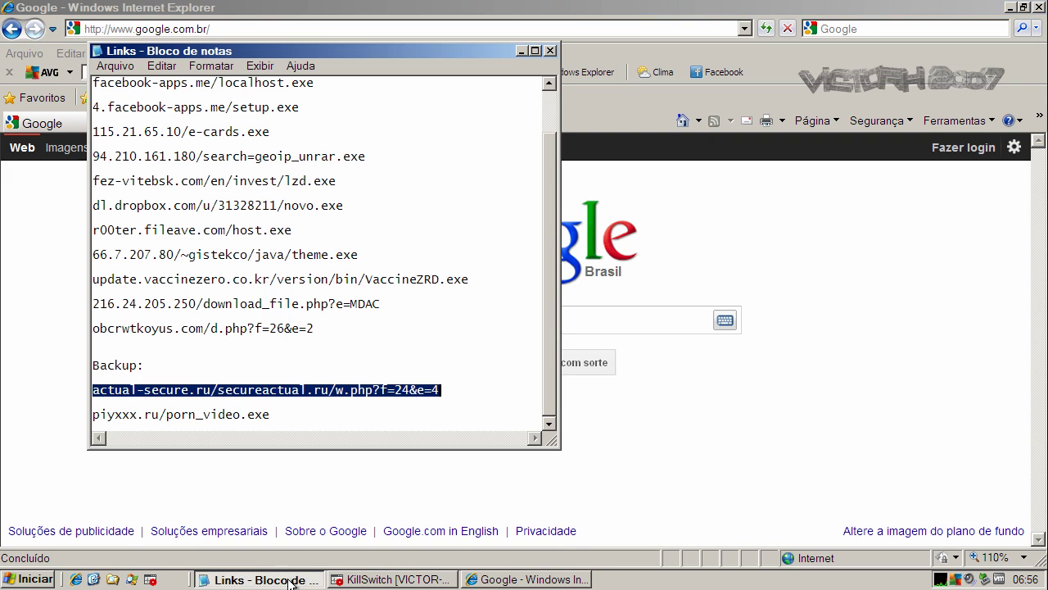
double_click(207, 415)
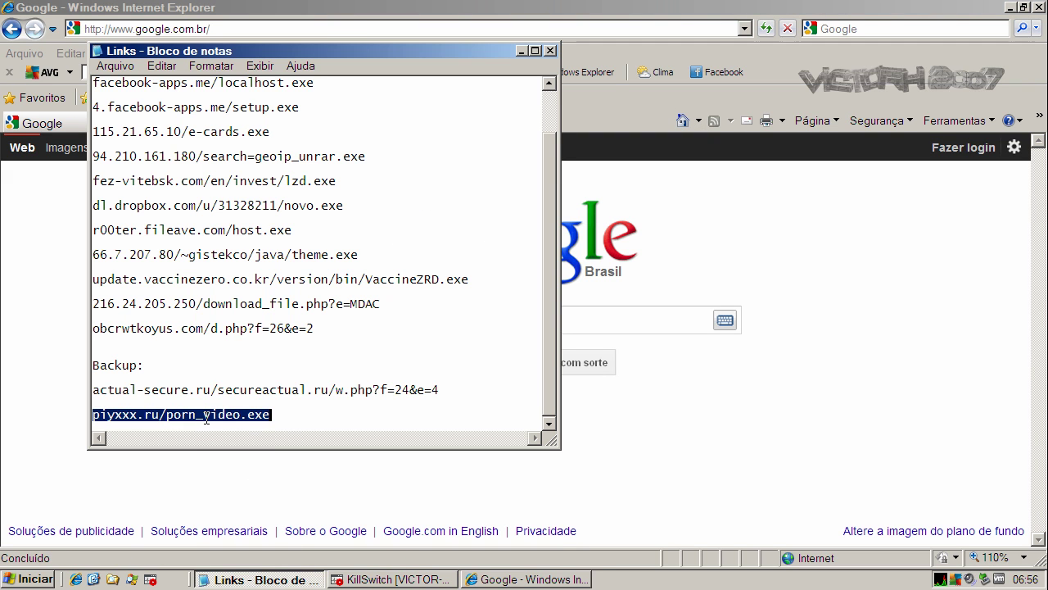
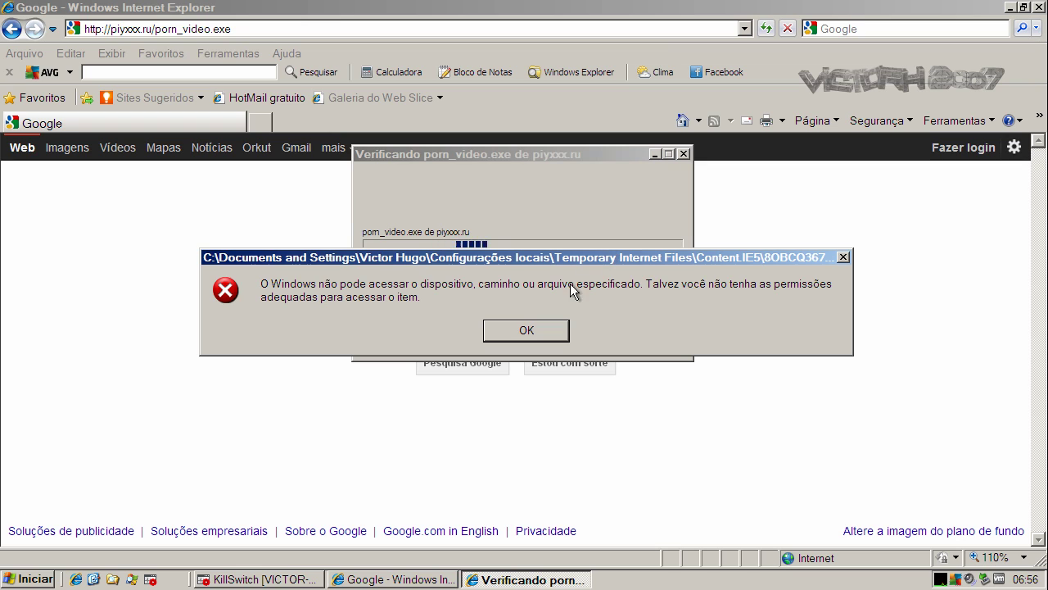
Dismiss the Windows error, move porn_video[1].exe to quarantine in the AVG alert with forced removal, and close the alert.
left_click(528, 330)
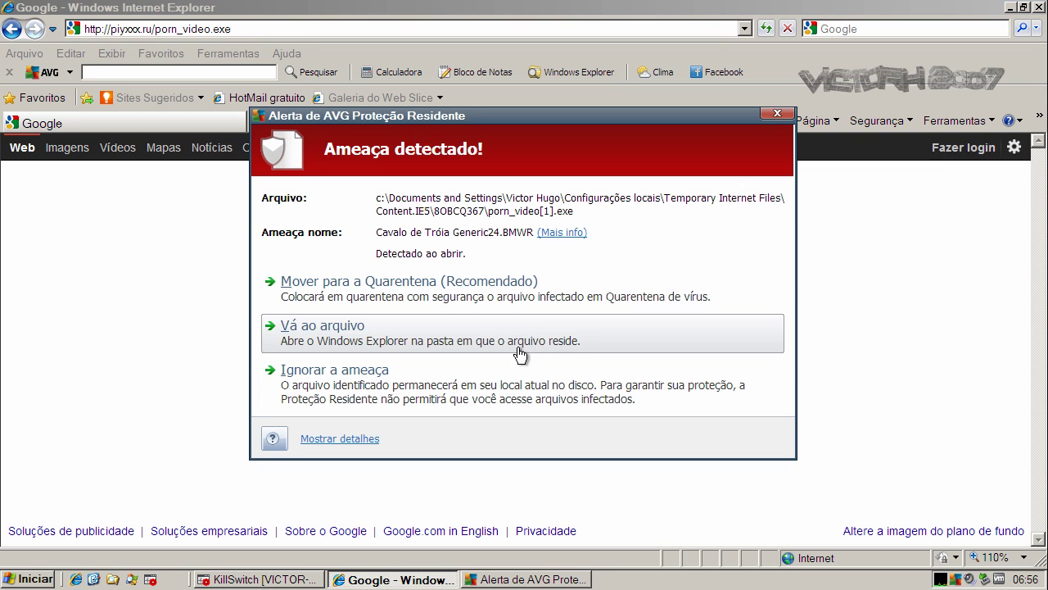
left_click(454, 299)
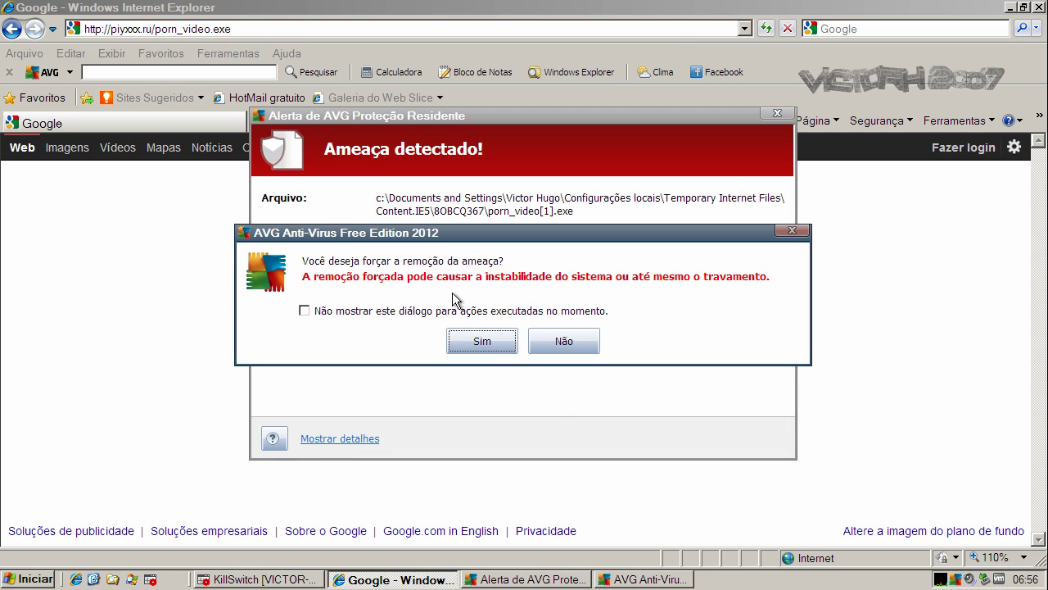
left_click(465, 339)
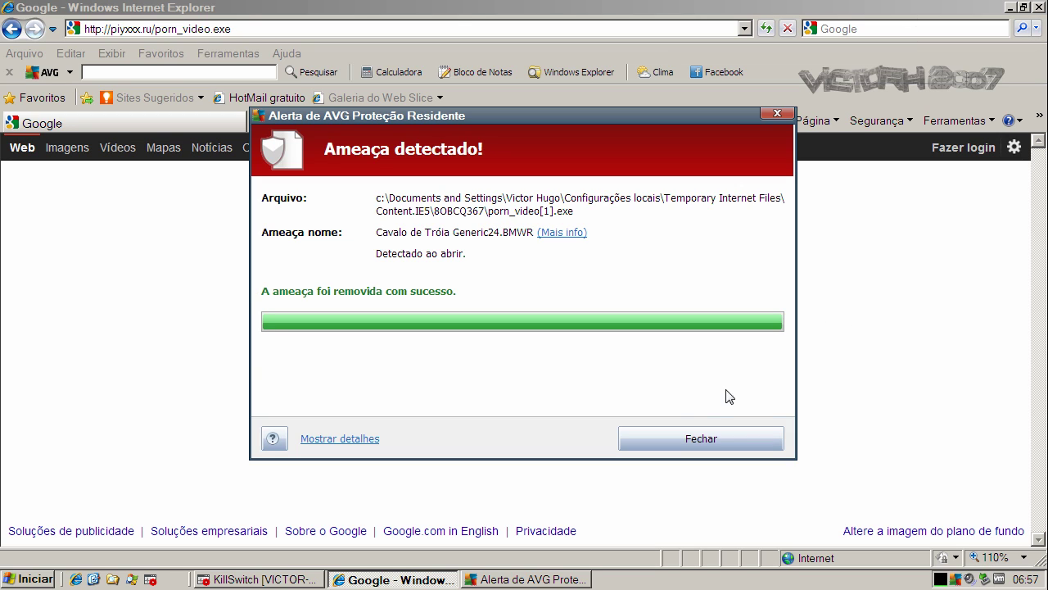
left_click(690, 436)
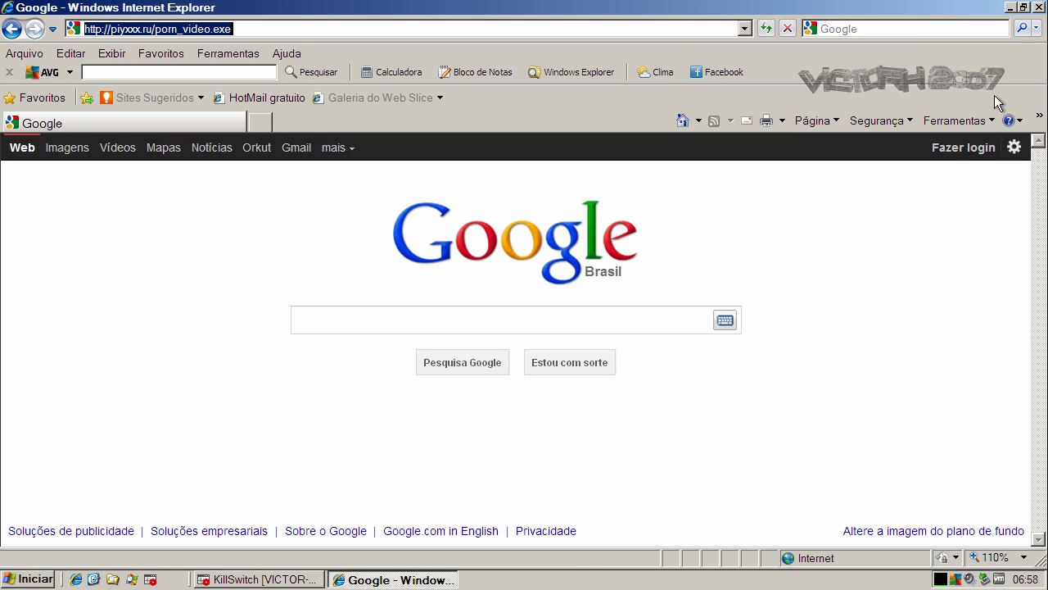
Close Internet Explorer and check the running processes in KillSwitch, minimizing its window again.
left_click(1039, 7)
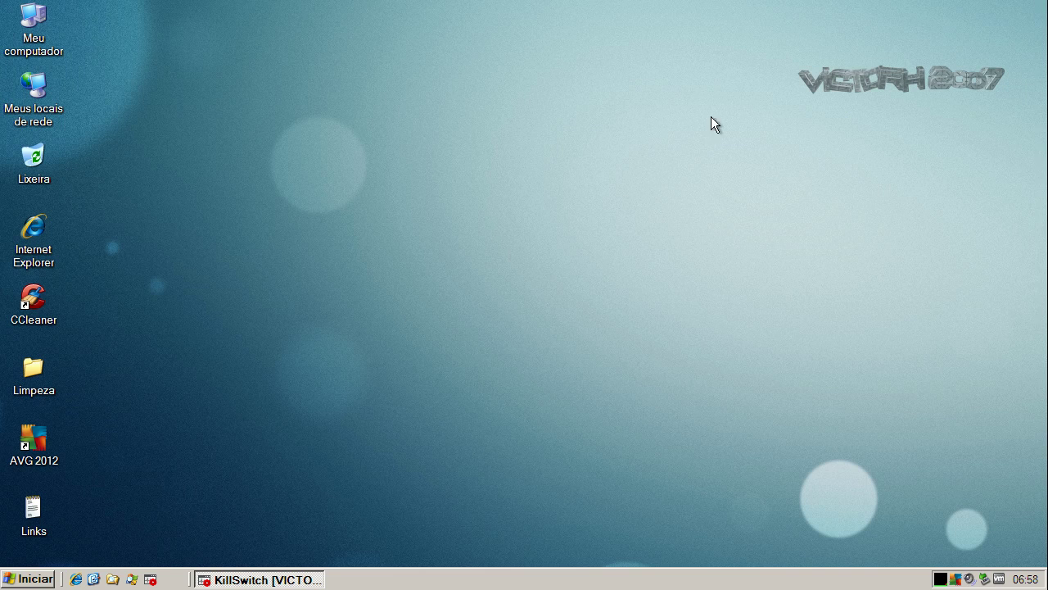
left_click(241, 581)
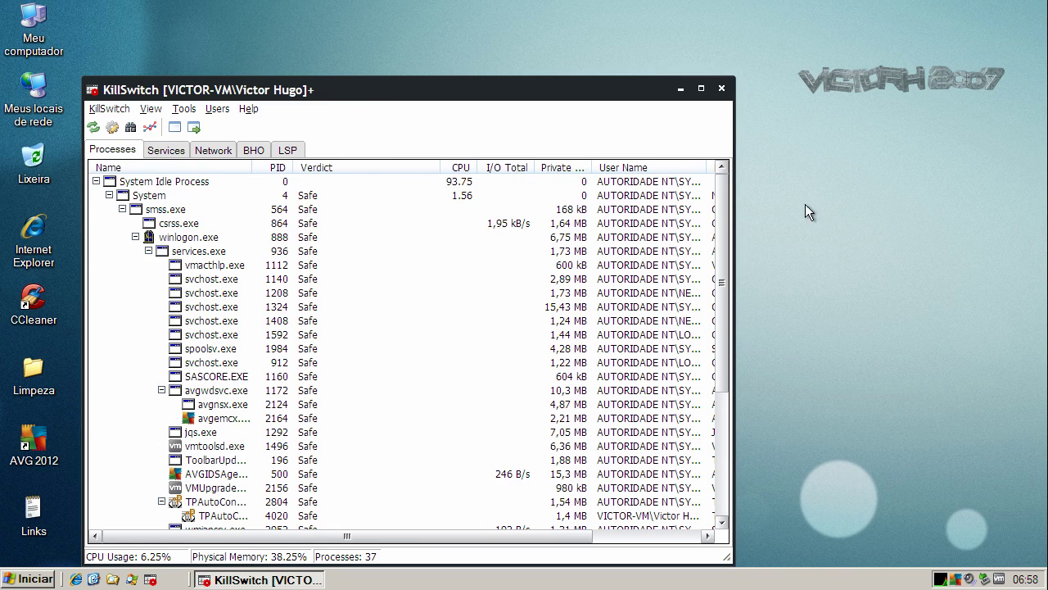
left_click_drag(727, 261, 721, 172)
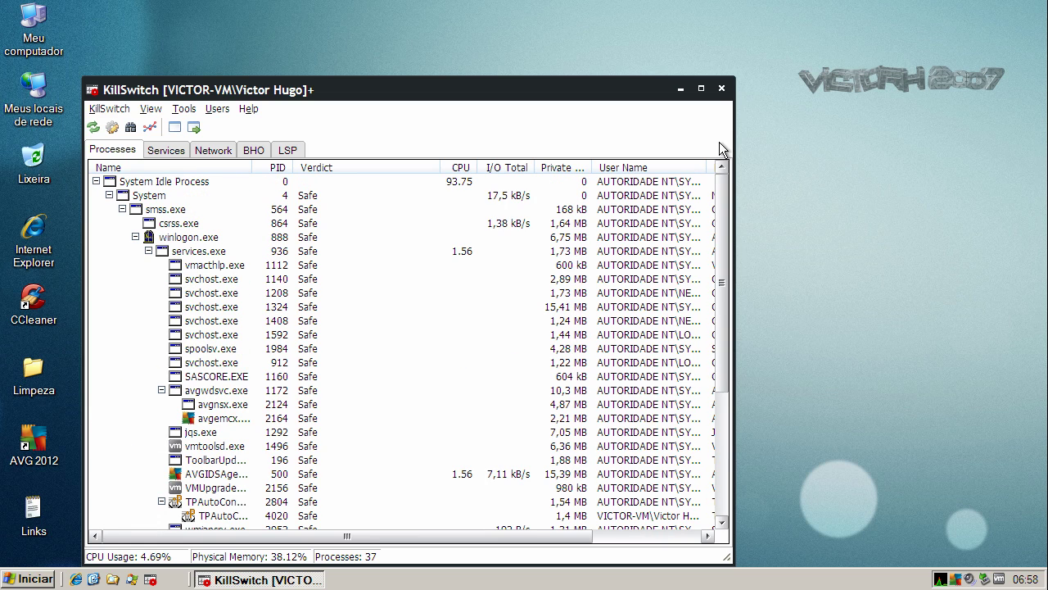
left_click(681, 87)
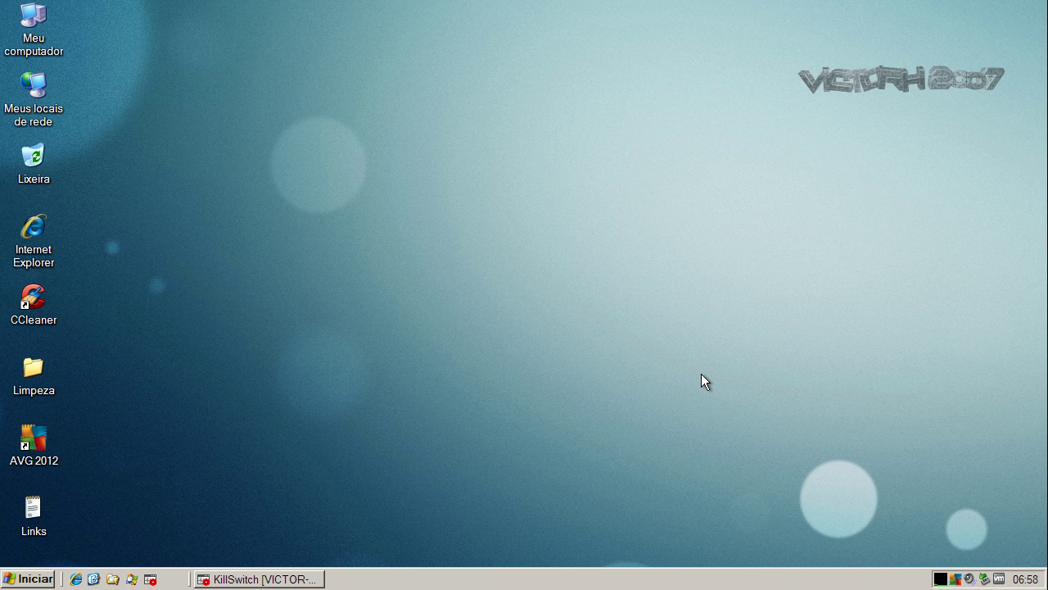
Run the CCleaner cleanup with its current selections, and close the program.
double_click(31, 303)
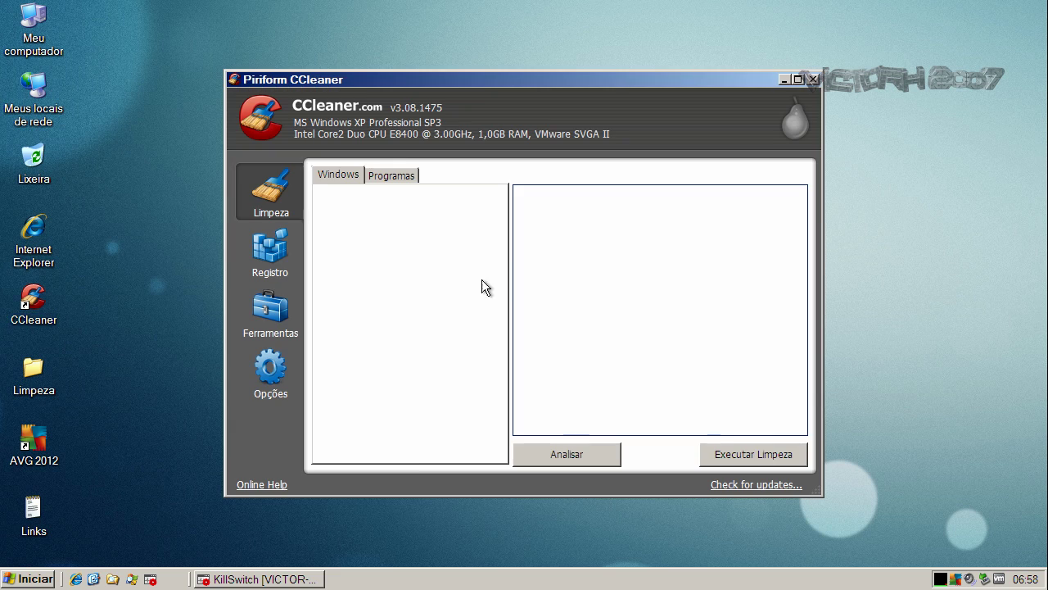
left_click(774, 455)
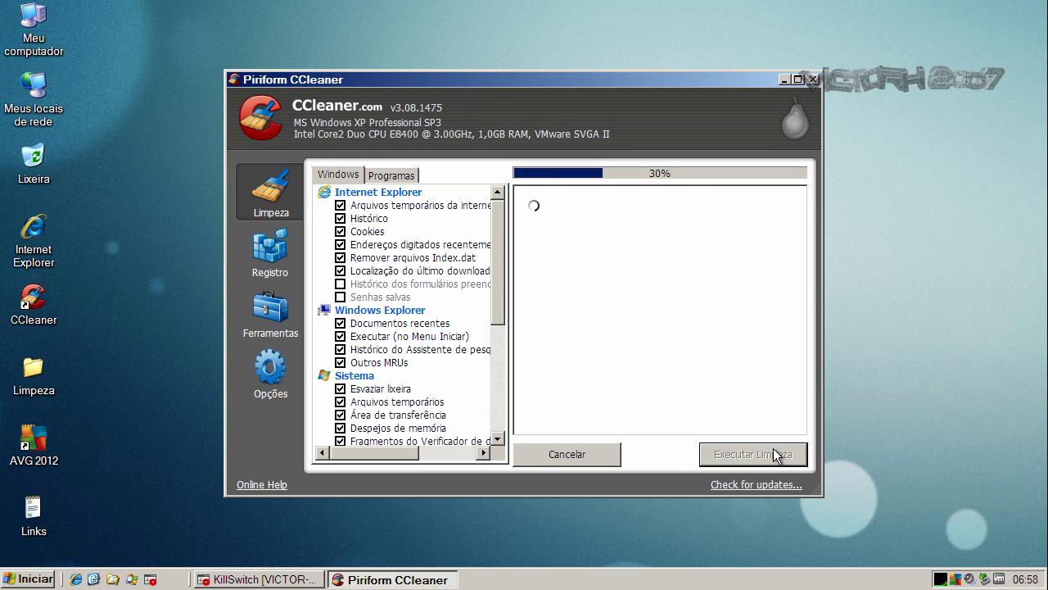
left_click(774, 455)
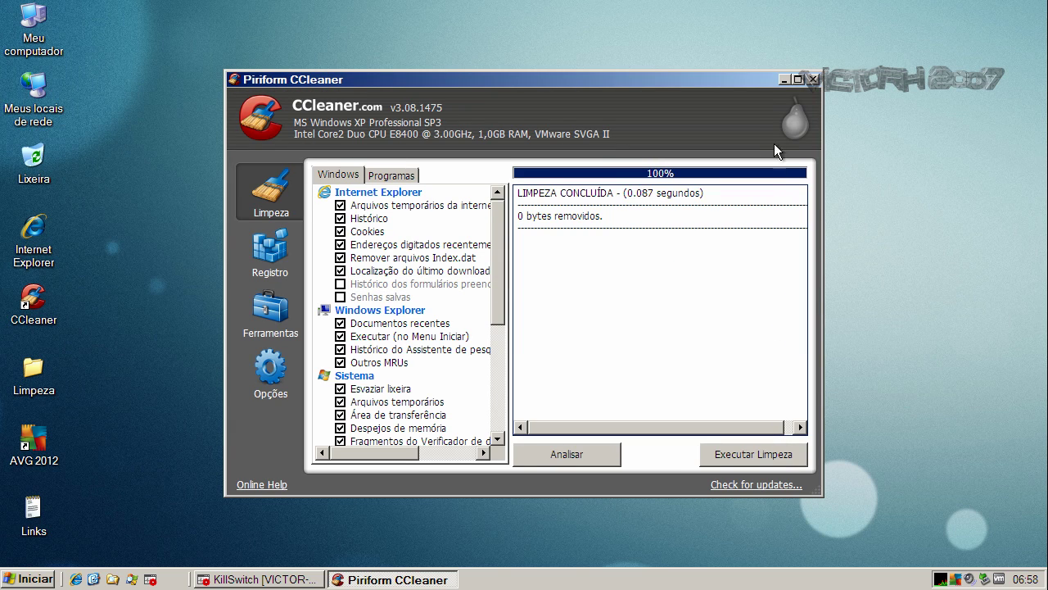
left_click(812, 79)
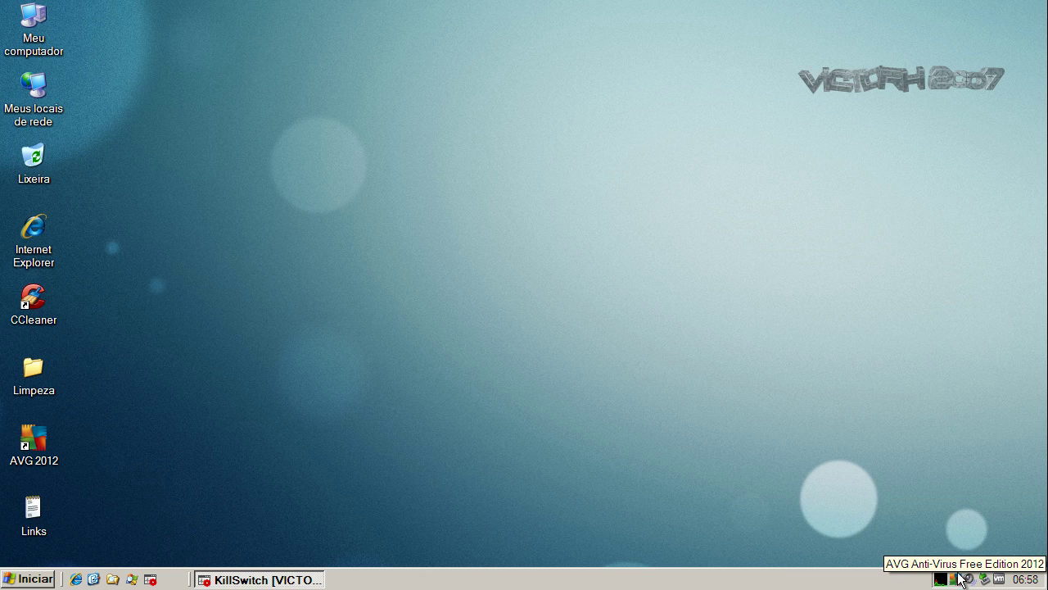
Launch mbam from the Limpeza folder, update the Malwarebytes' Anti-Malware database, and close the program and the folder.
double_click(36, 378)
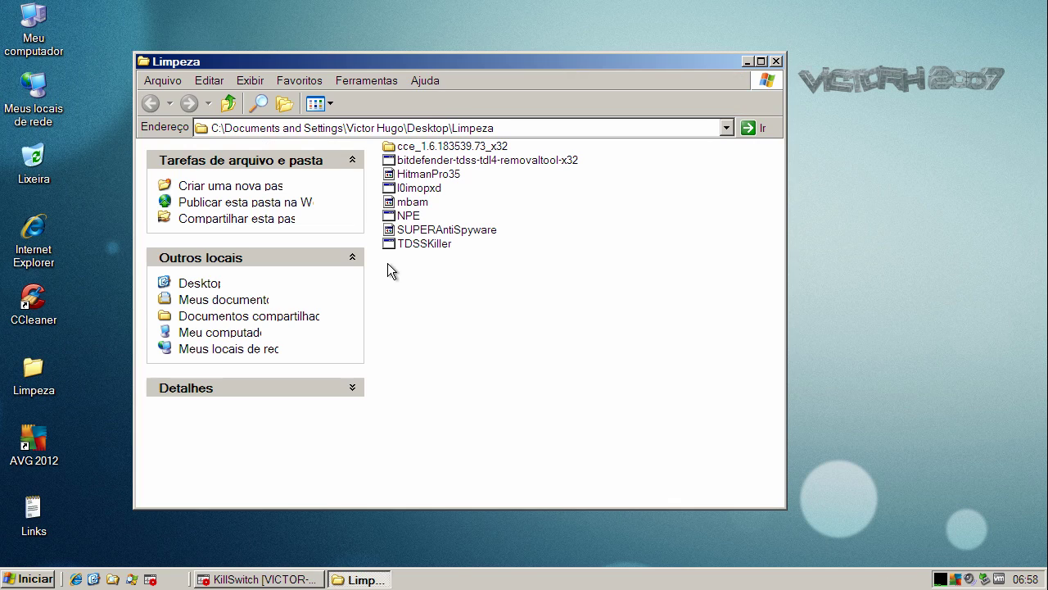
left_click(411, 203)
double_click(415, 209)
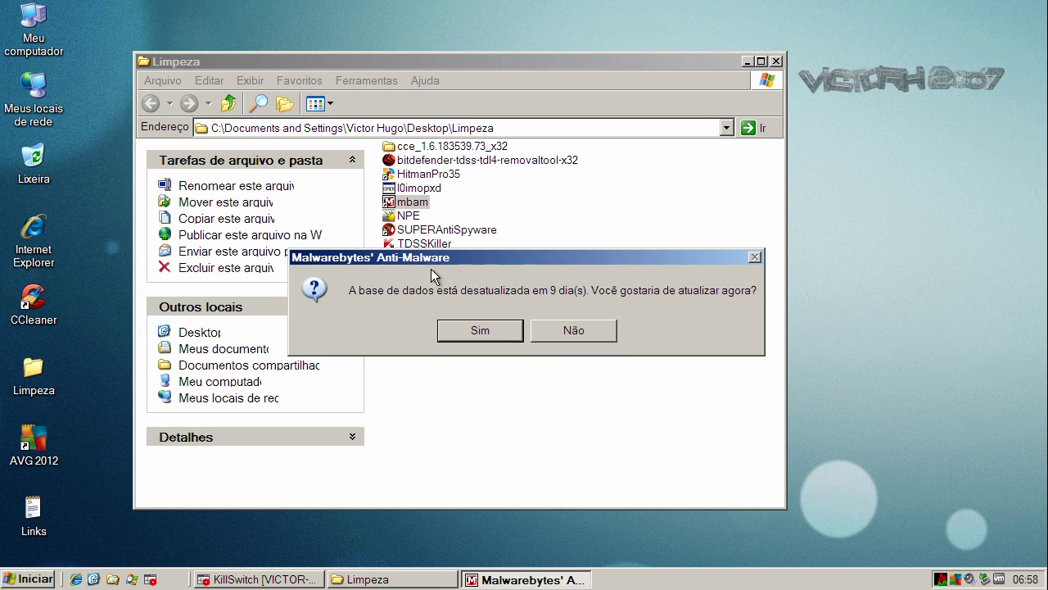
left_click(469, 329)
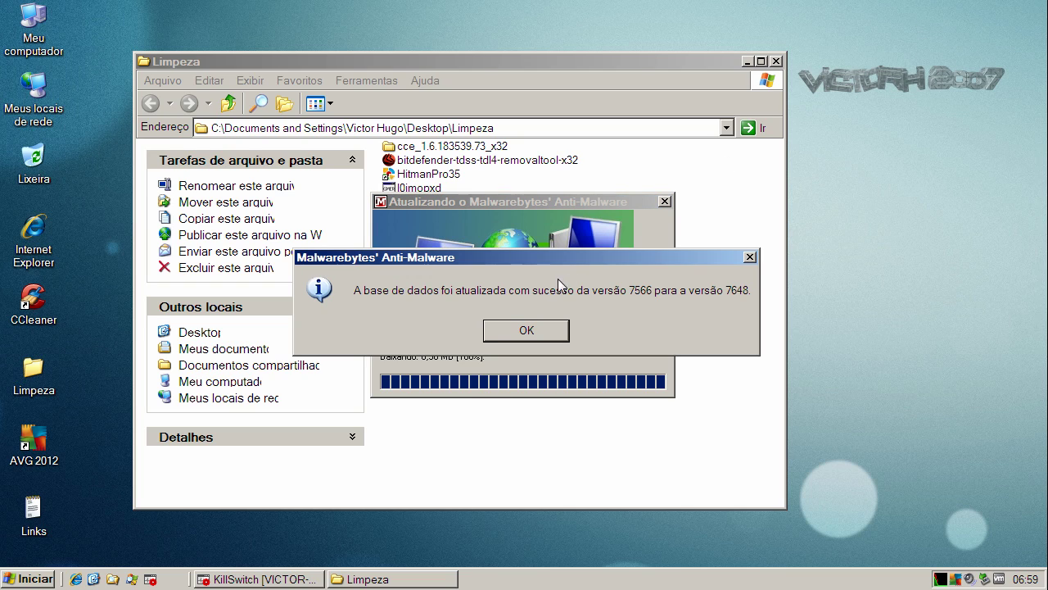
left_click(527, 331)
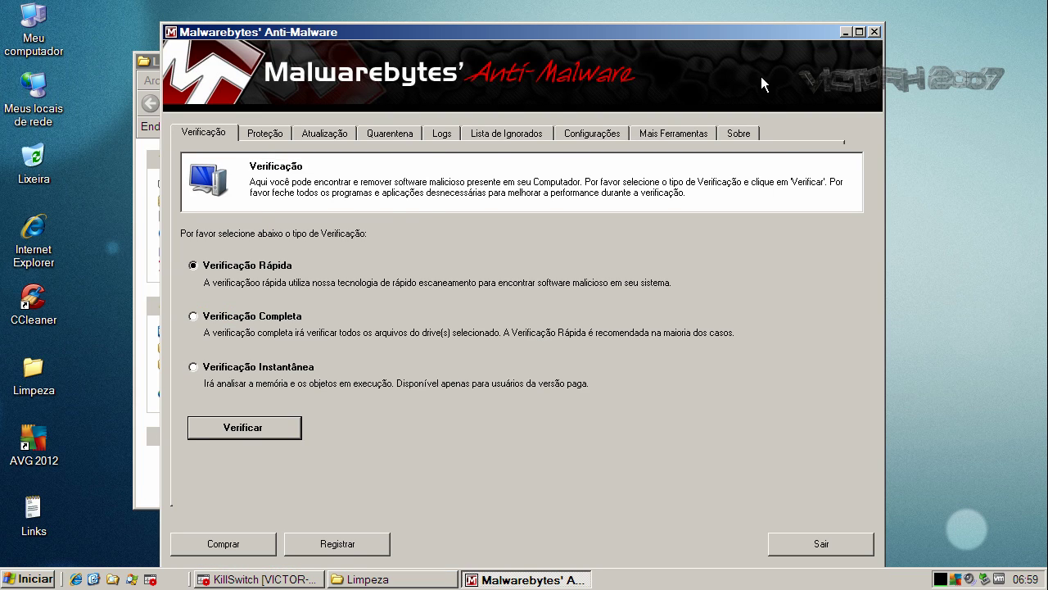
key("alt+F4")
left_click(774, 63)
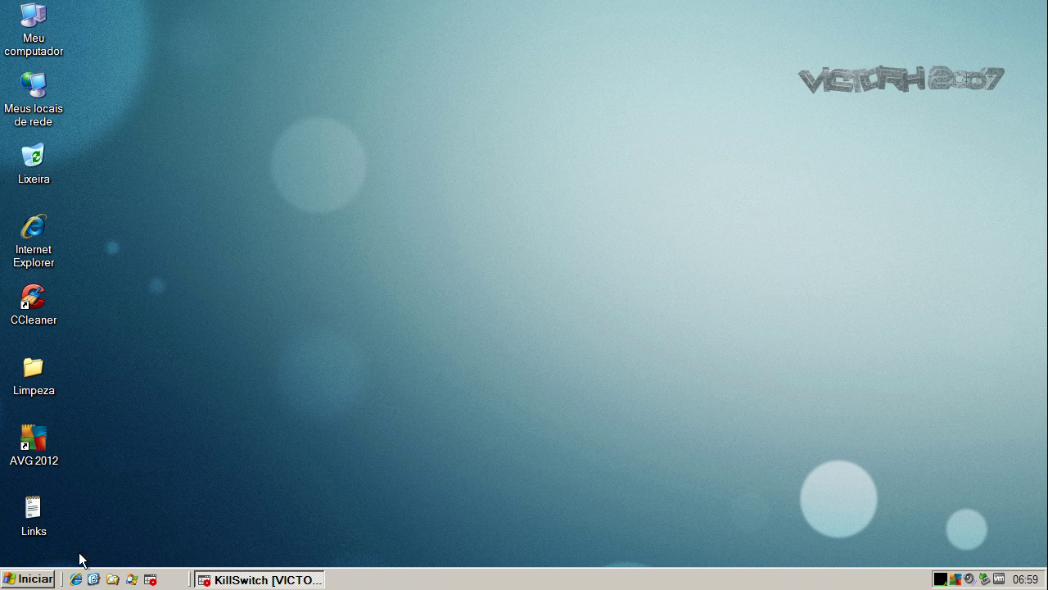
Restart the computer.
left_click(49, 578)
left_click(123, 555)
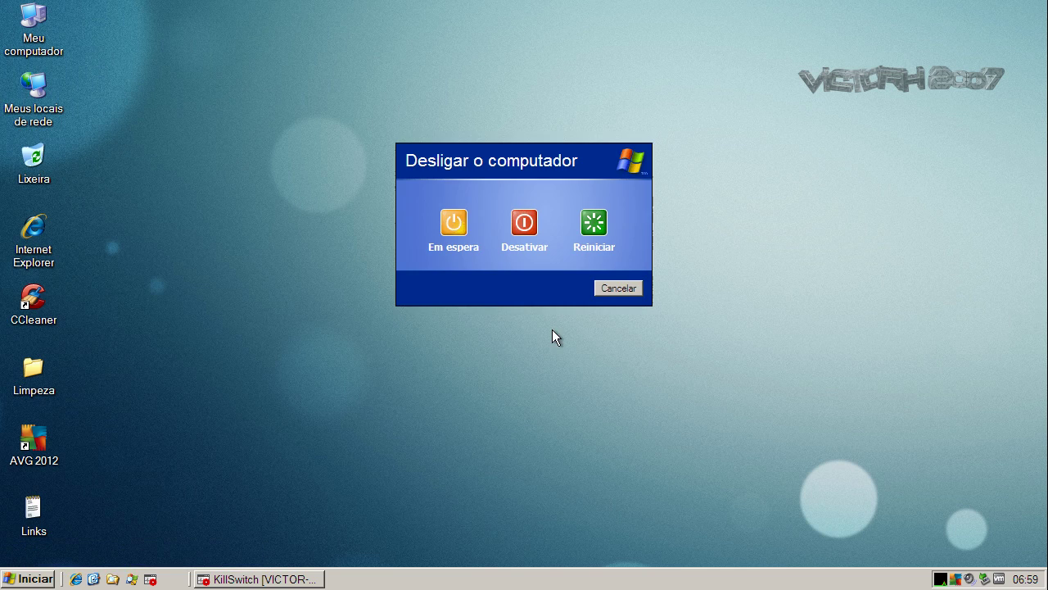
left_click(594, 222)
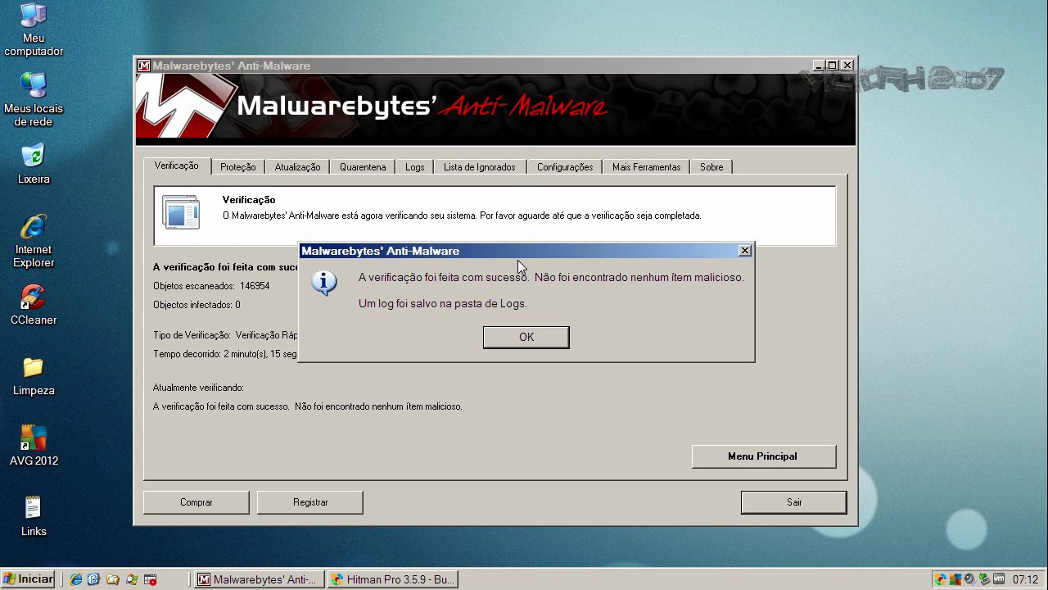
Review the finished Malwarebytes' Anti-Malware and Hitman Pro 3.5.9 scan results, and close both programs.
left_click(532, 340)
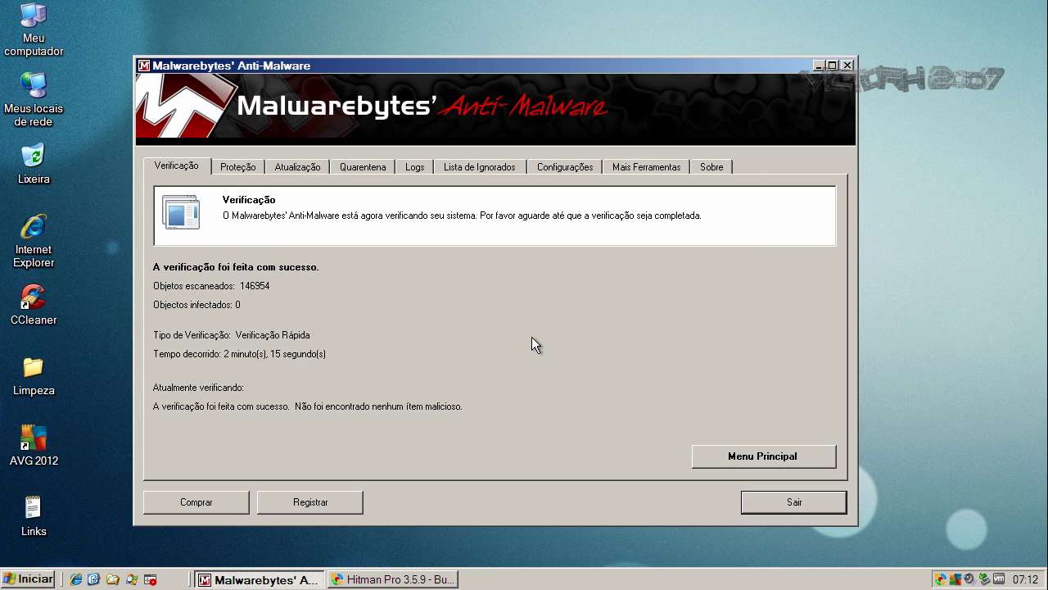
left_click(805, 500)
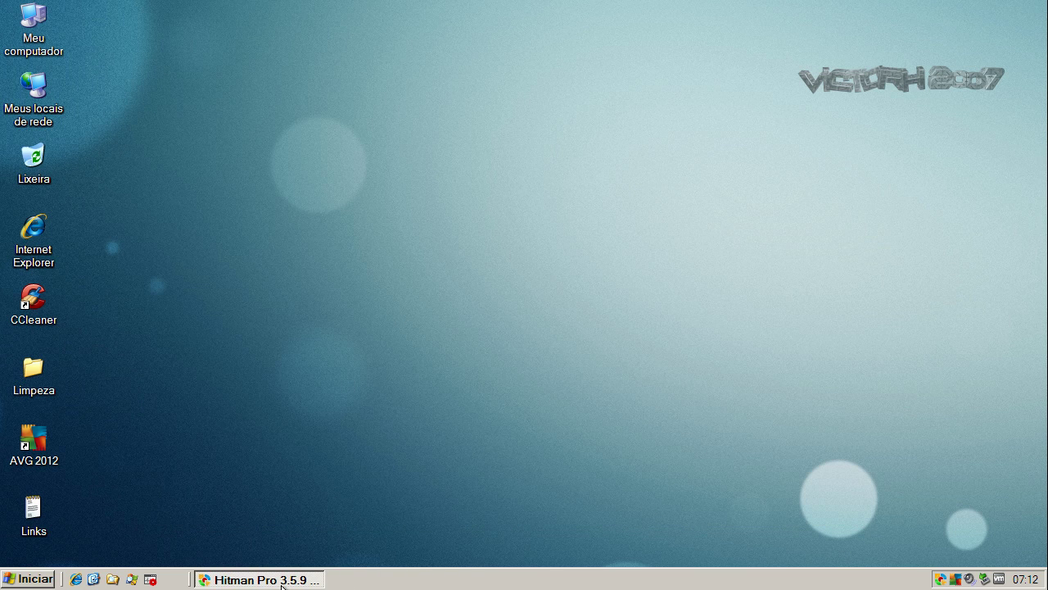
left_click(284, 580)
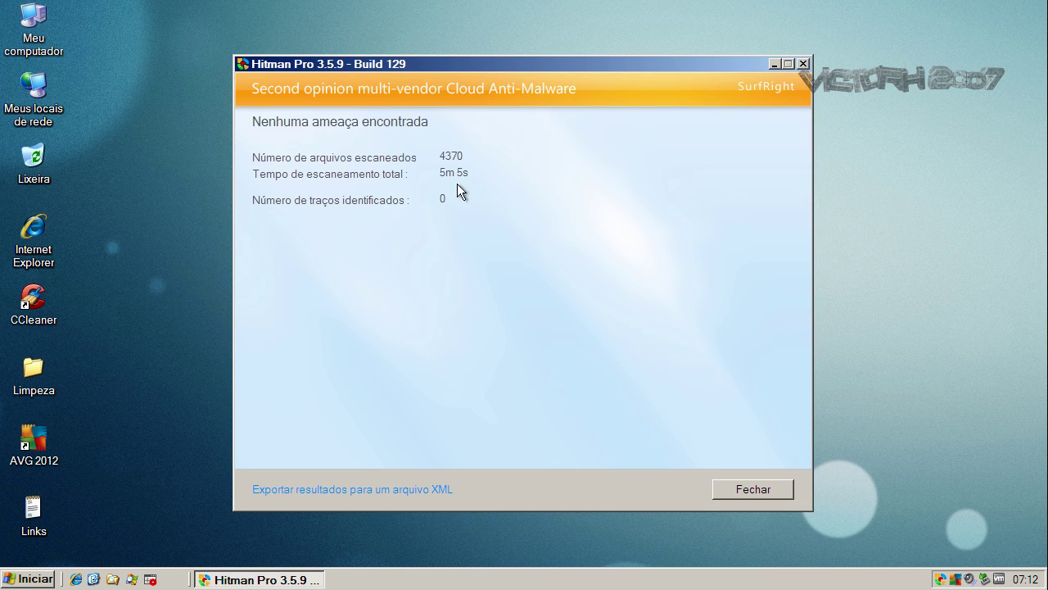
left_click(778, 489)
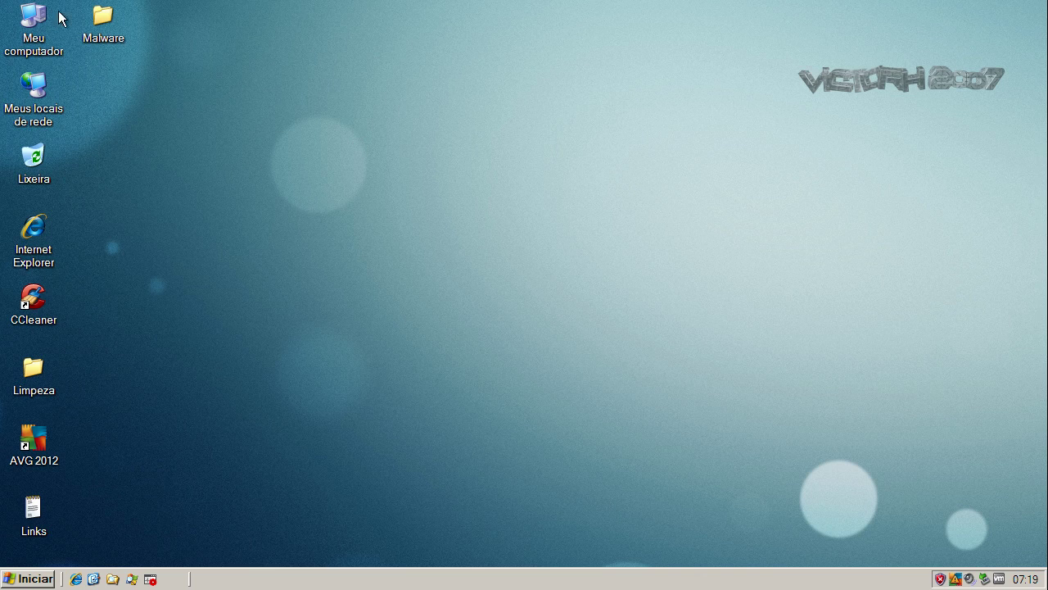
Check the properties of the Malware folder on the desktop for its size and number of files.
mouse_move(101, 22)
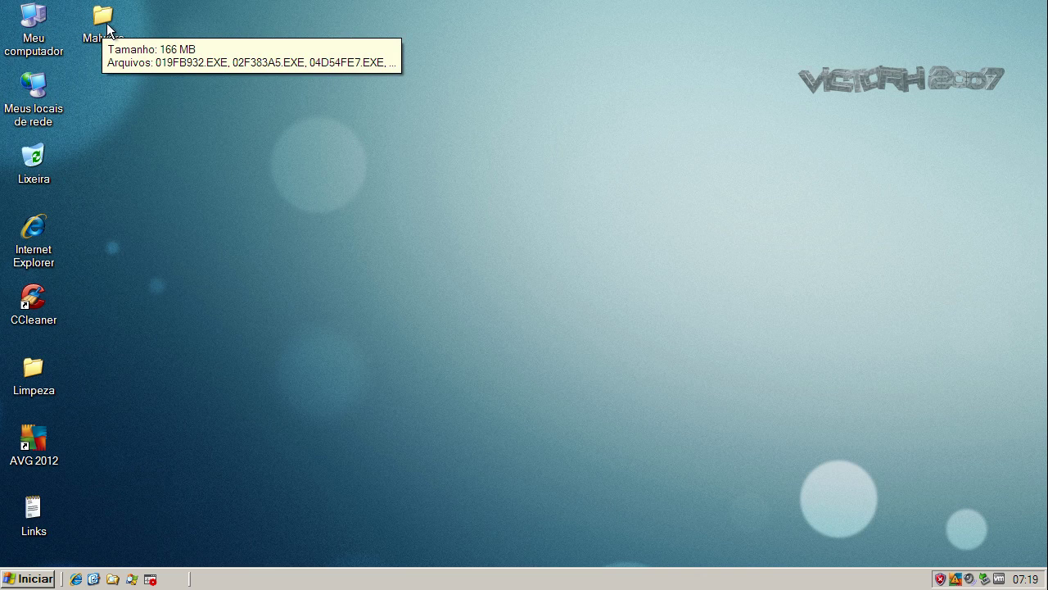
left_click(102, 36)
right_click(102, 34)
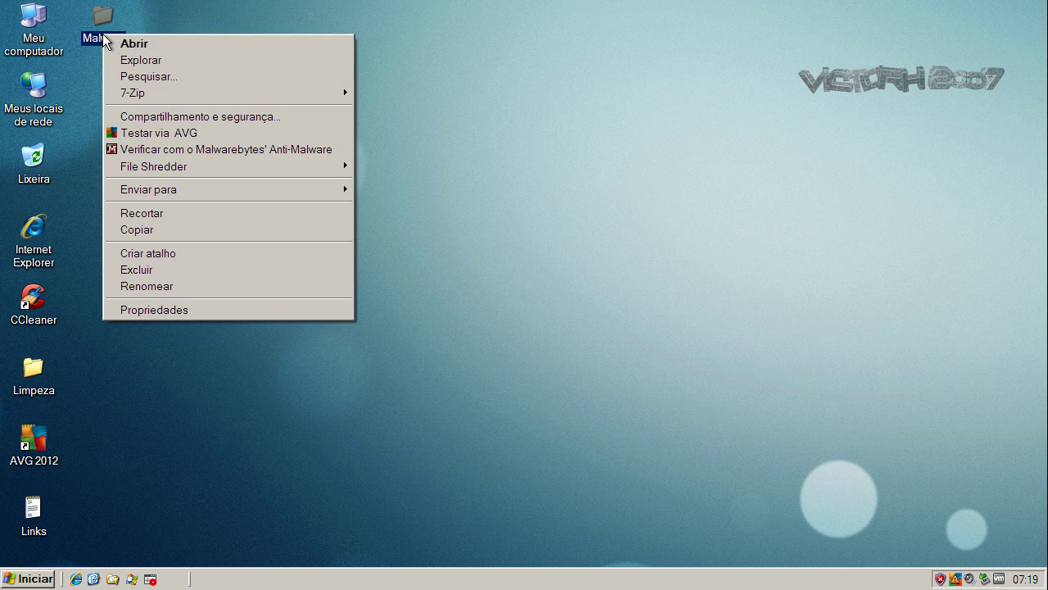
left_click(151, 310)
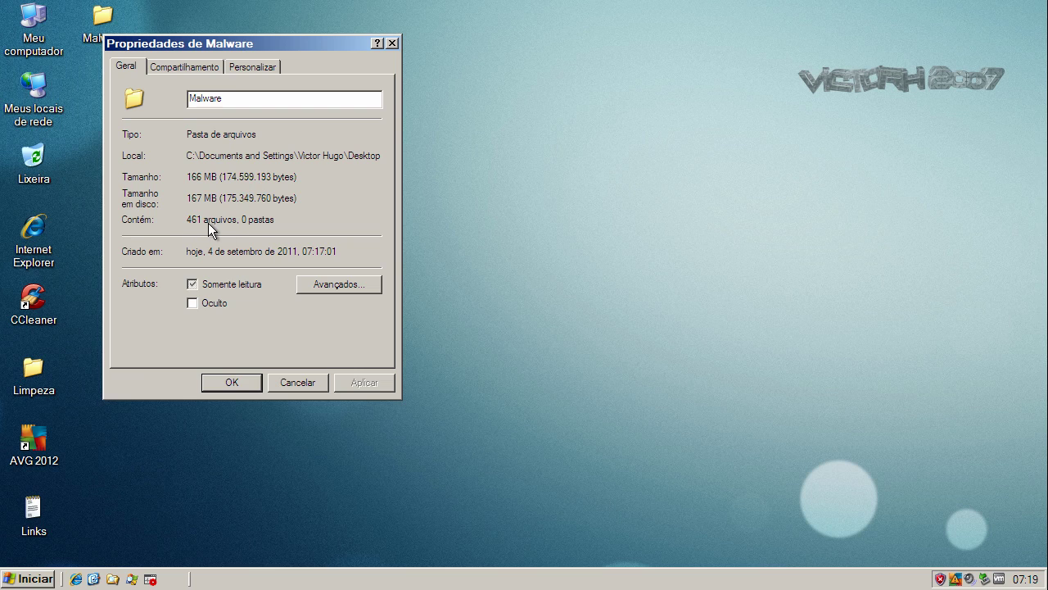
left_click(310, 381)
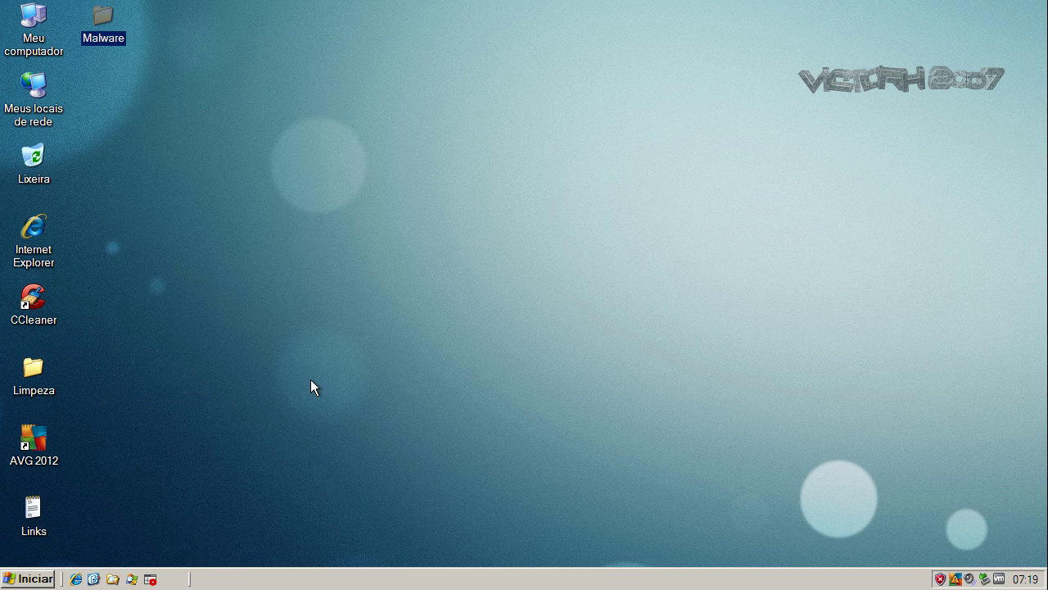
Check the combined properties of all files inside the Malware folder, and close the folder.
double_click(101, 25)
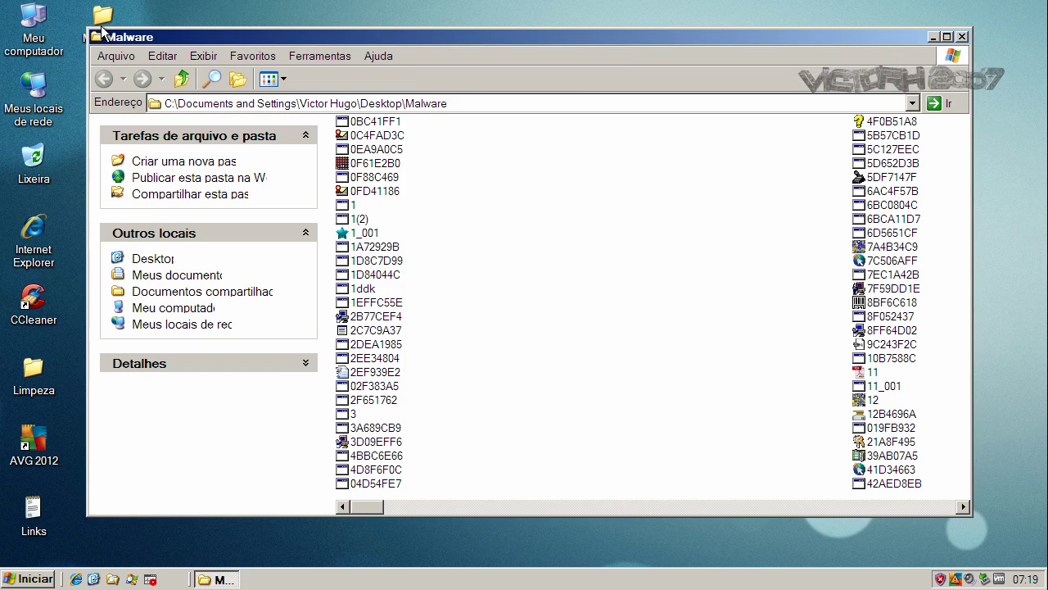
left_click(366, 141)
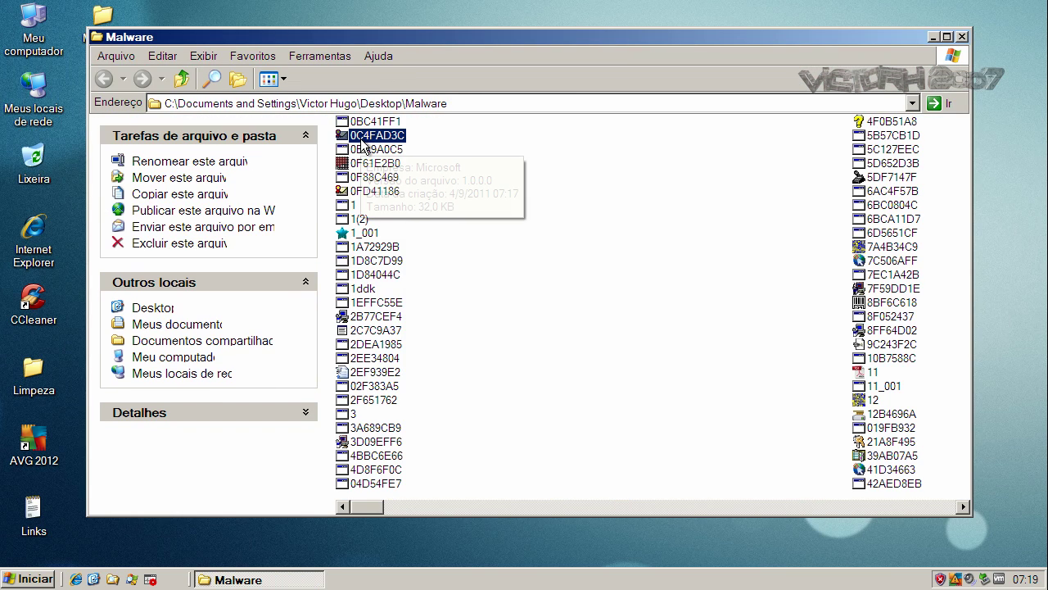
key("ctrl+a")
right_click(378, 168)
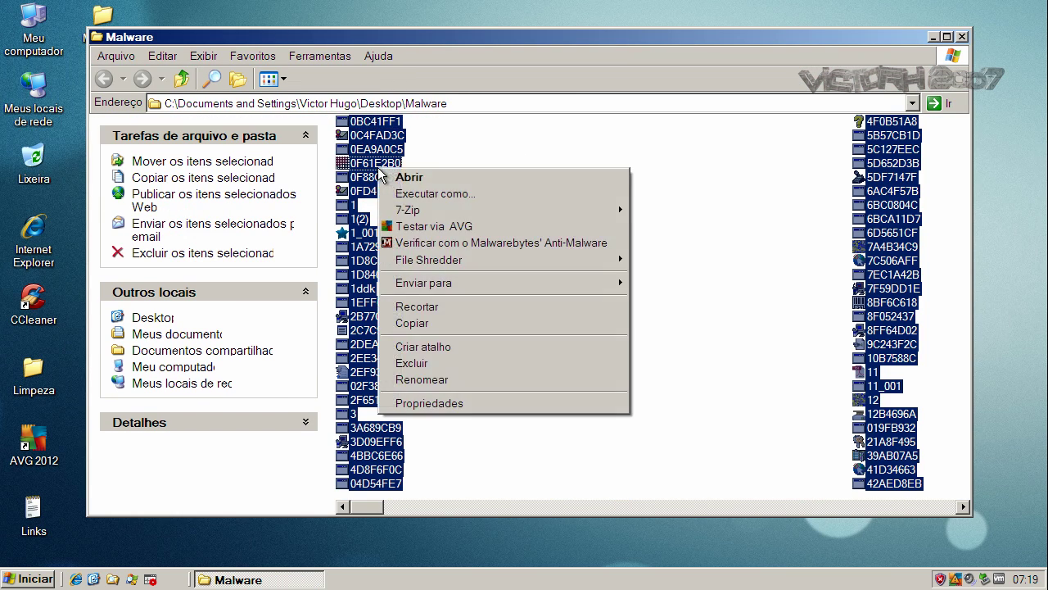
left_click(459, 403)
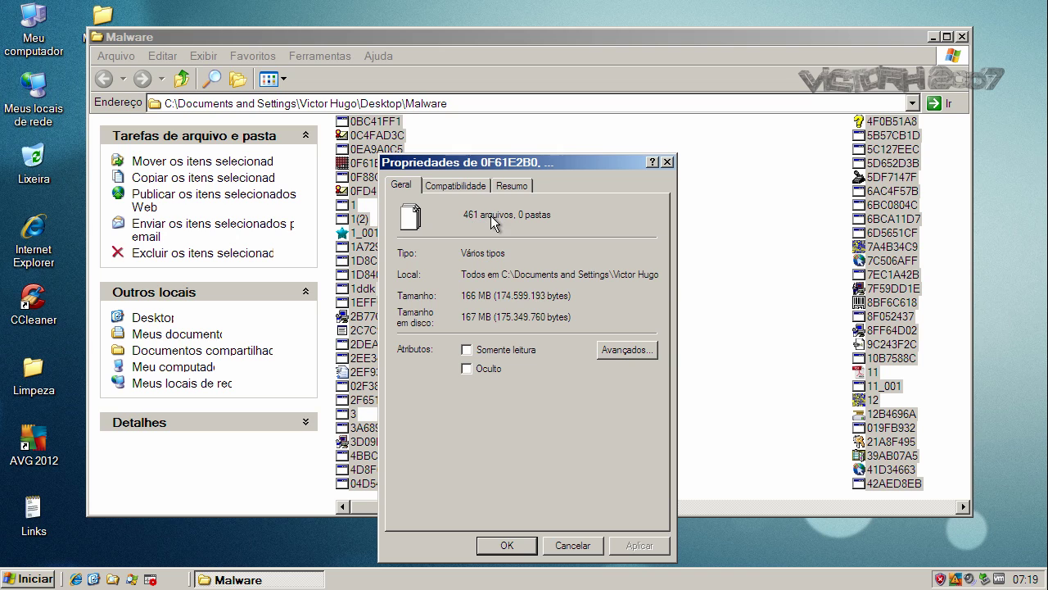
left_click(578, 546)
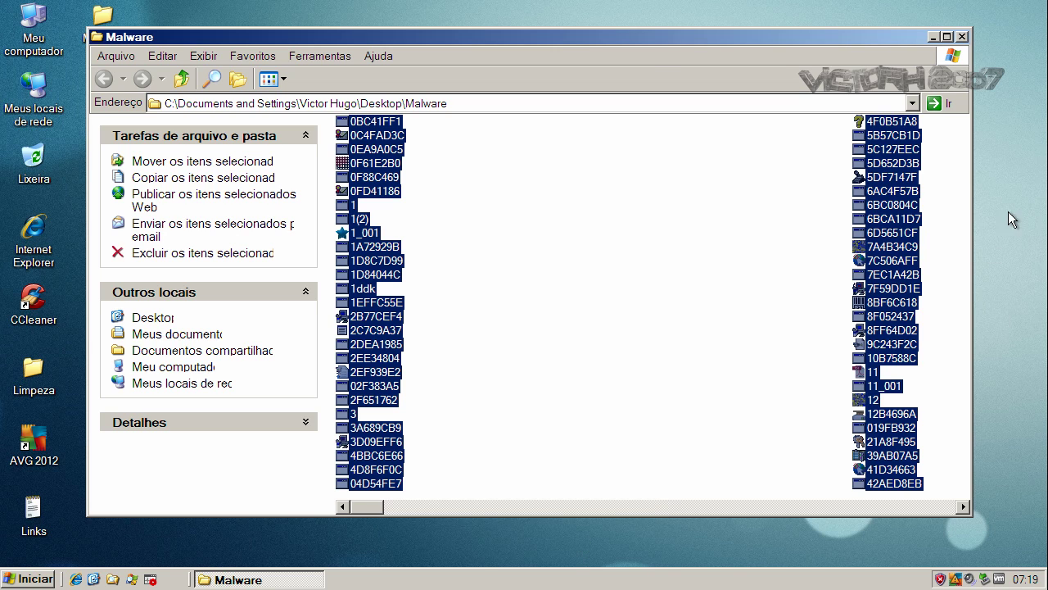
left_click(962, 37)
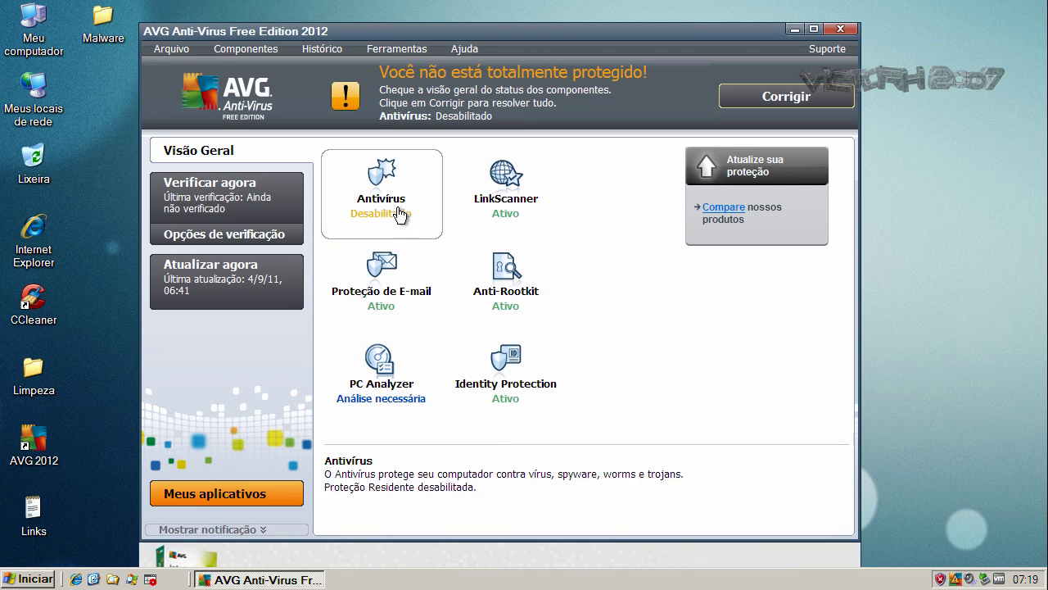
Fix the disabled Antivírus protection in AVG Anti-Virus Free Edition 2012, expand the notification area, and close the program.
left_click(805, 99)
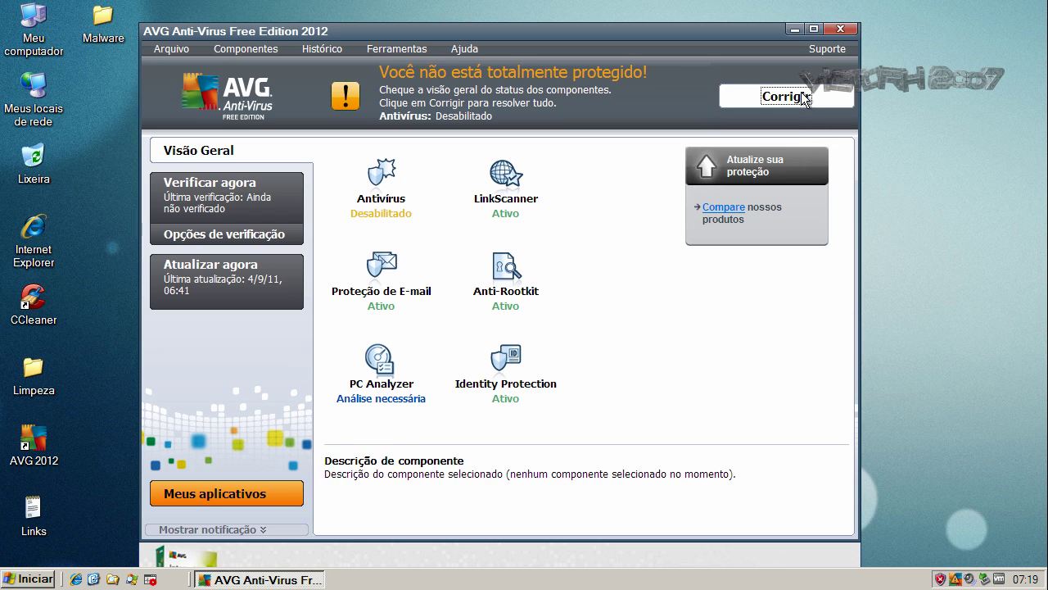
left_click(190, 531)
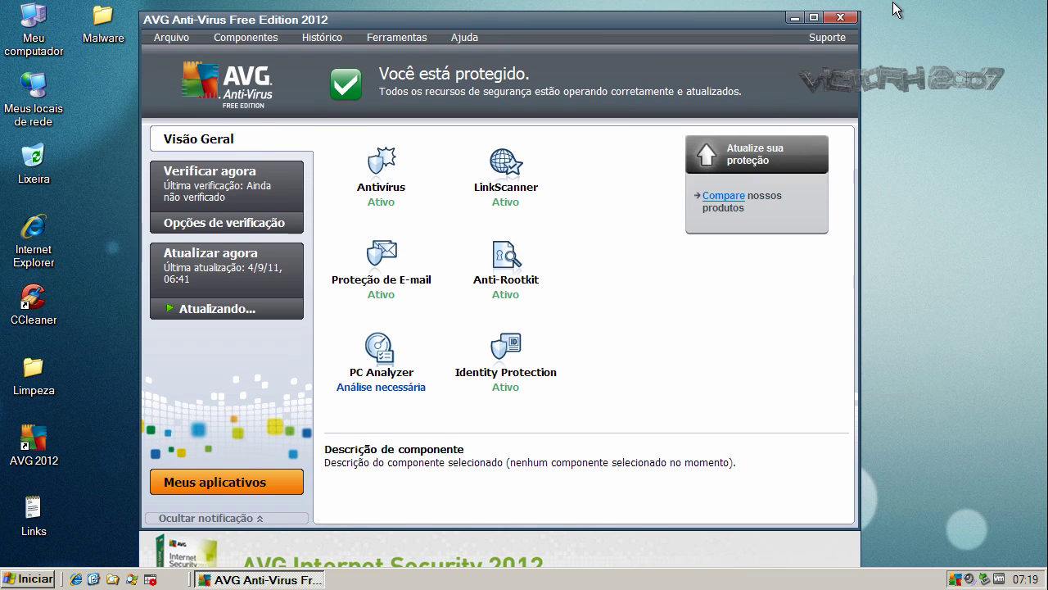
left_click(840, 18)
Update AVG and dismiss the update notification.
right_click(956, 579)
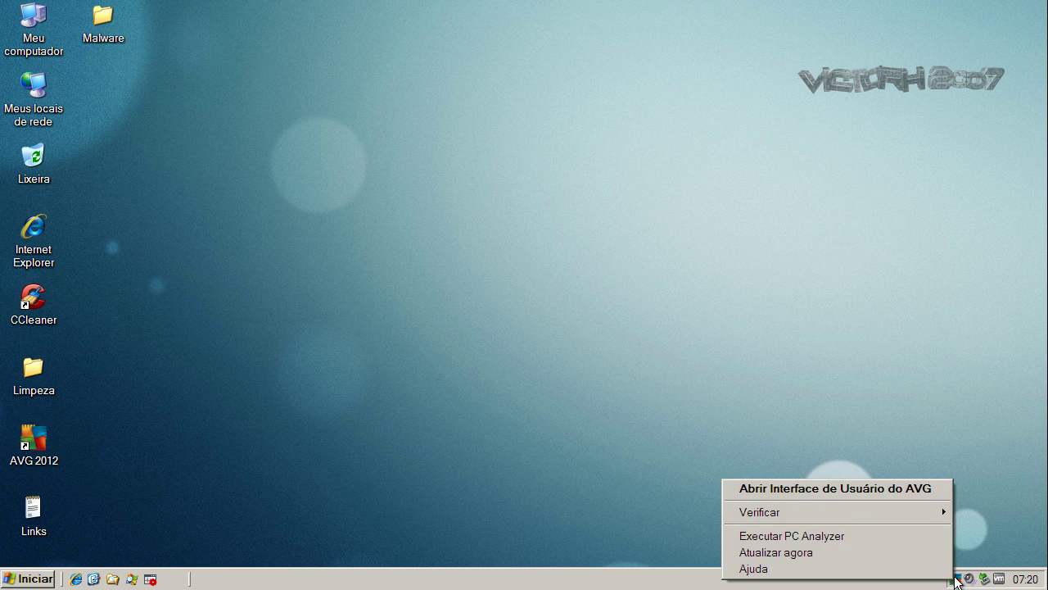
left_click(862, 550)
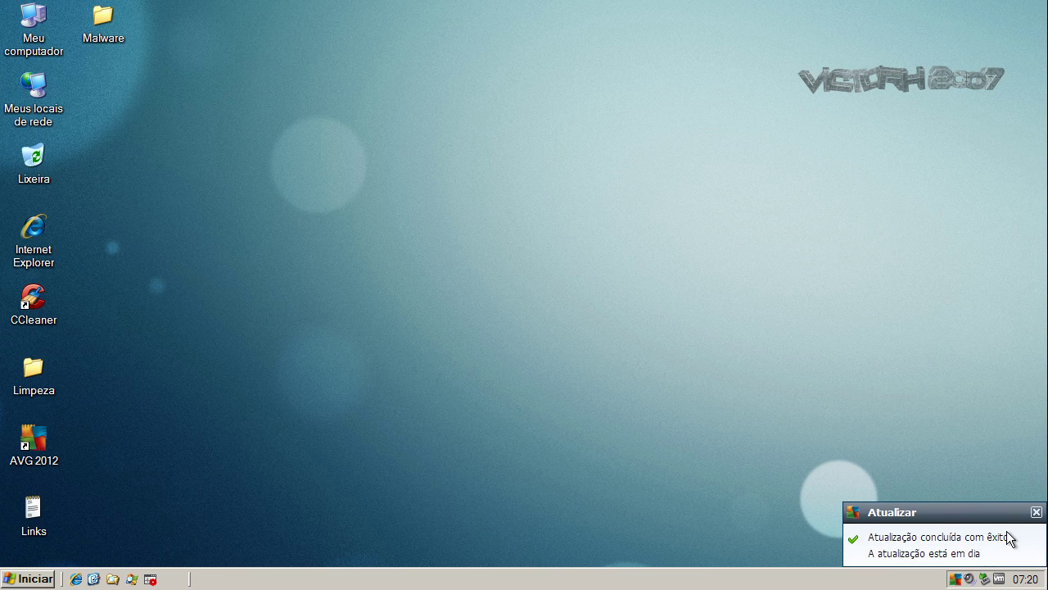
left_click(1037, 511)
Scan the Malware folder with AVG, remove all detected threats not yet recovered, and close the results and the program.
right_click(94, 30)
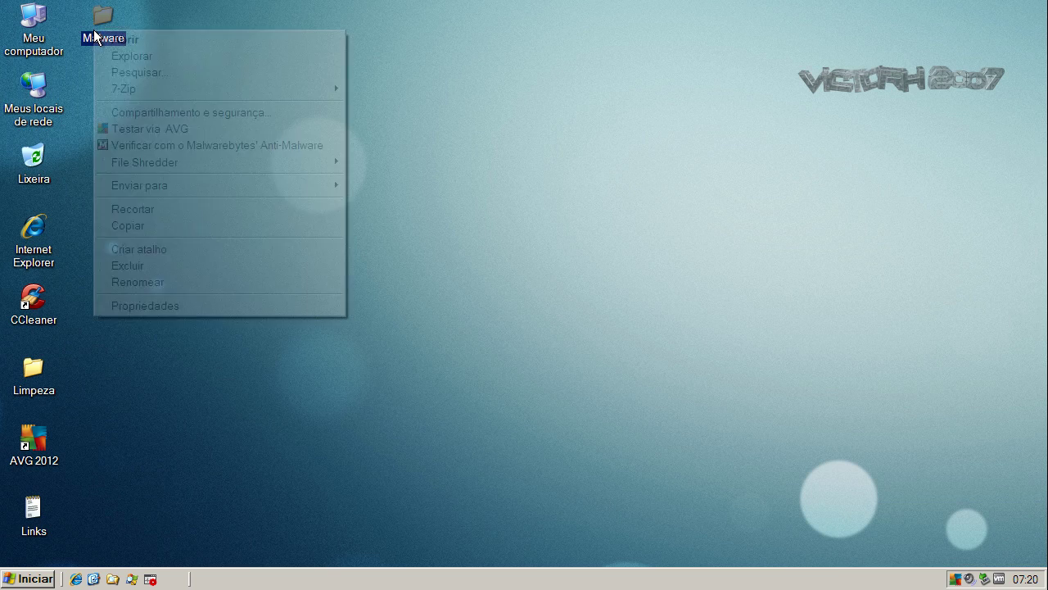
left_click(129, 131)
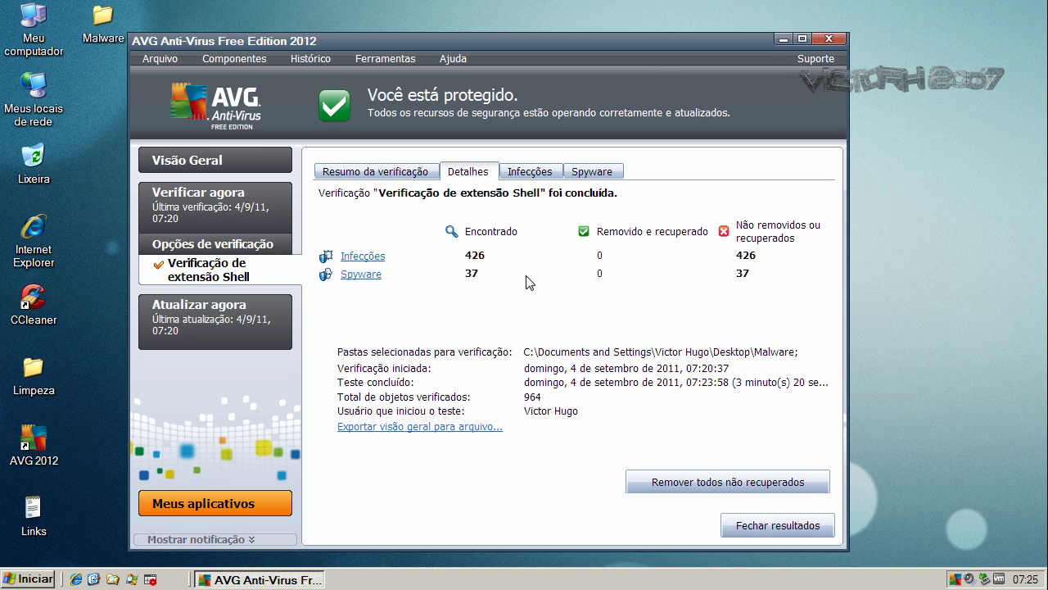
left_click(726, 481)
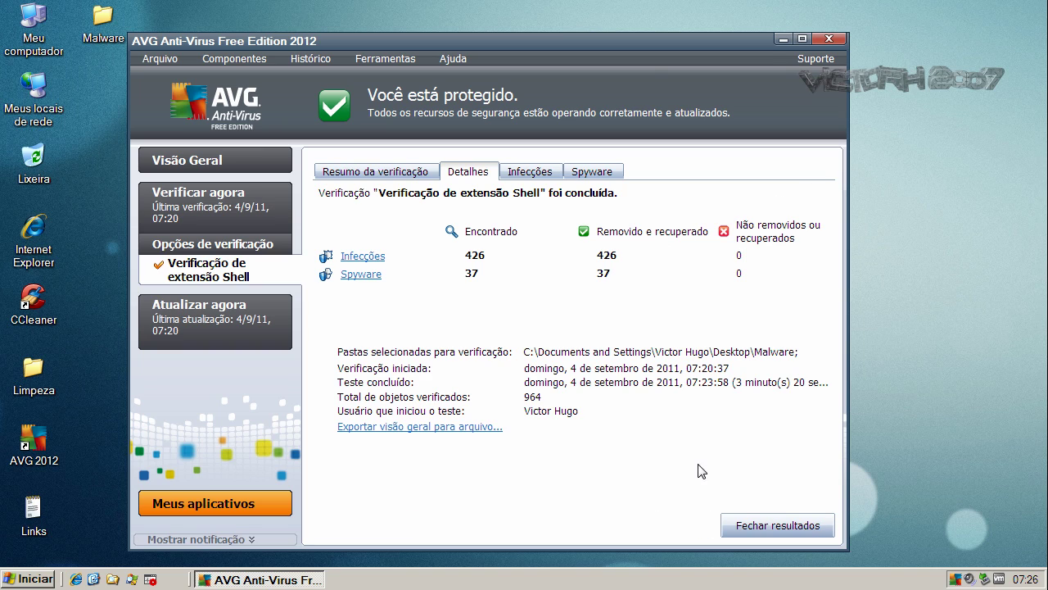
left_click(776, 525)
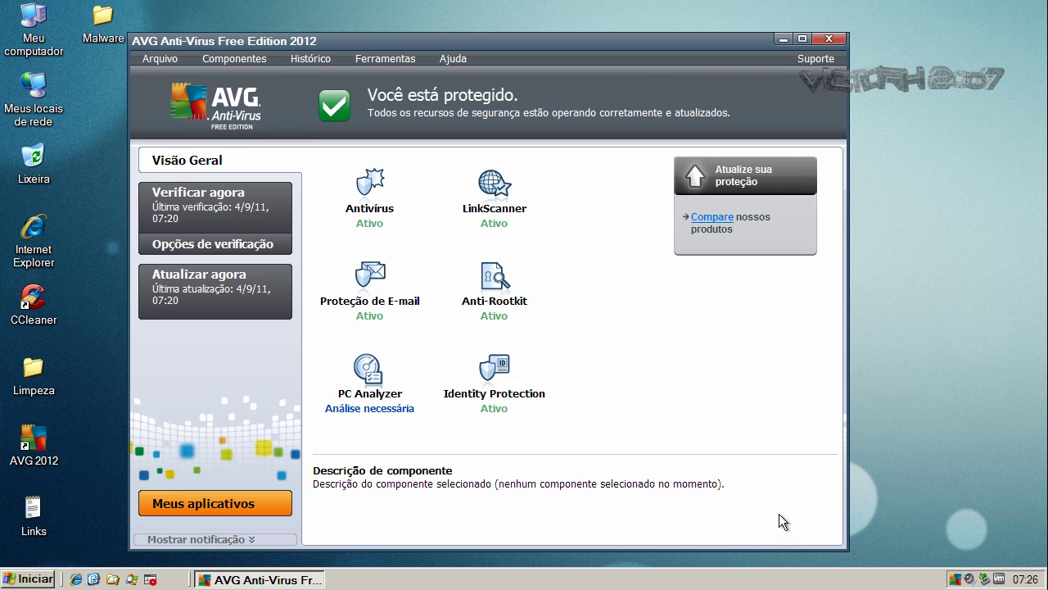
left_click(834, 40)
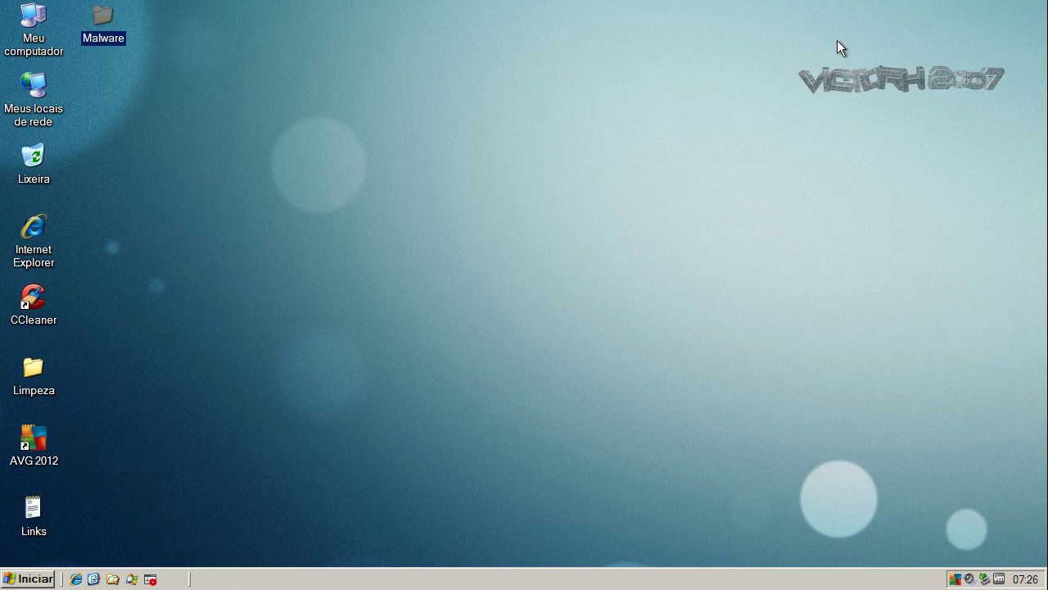
Scan the Malware folder with AVG a second time, and close the scan notification and the program.
right_click(107, 29)
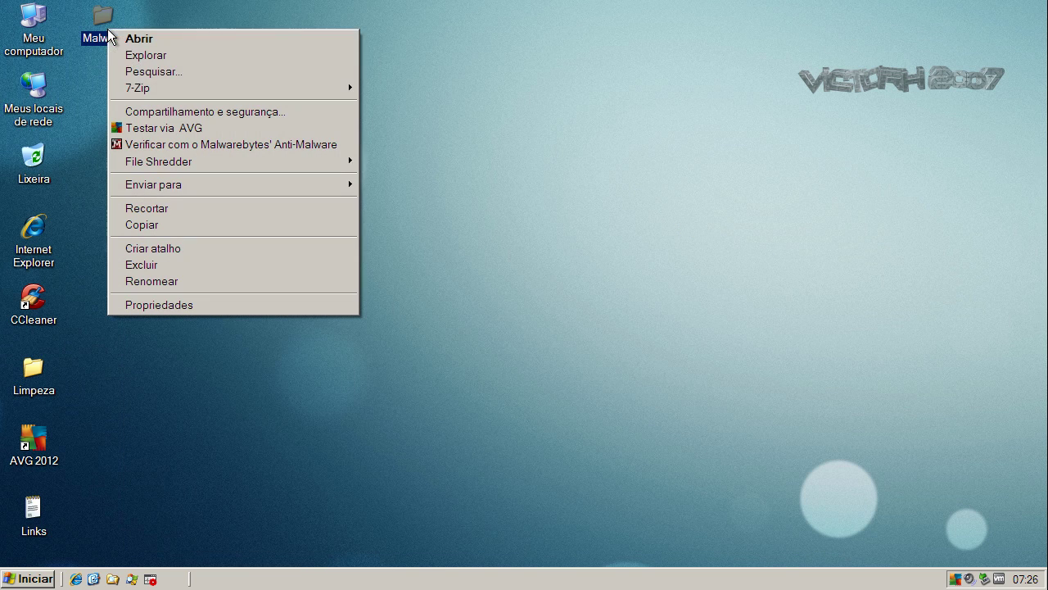
left_click(136, 128)
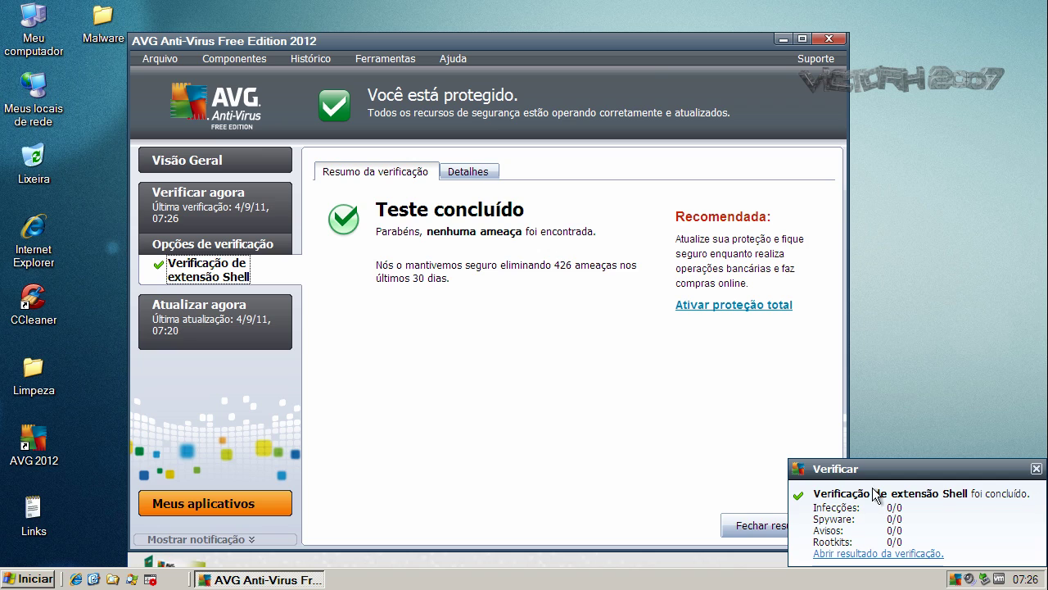
left_click(1035, 468)
left_click(829, 38)
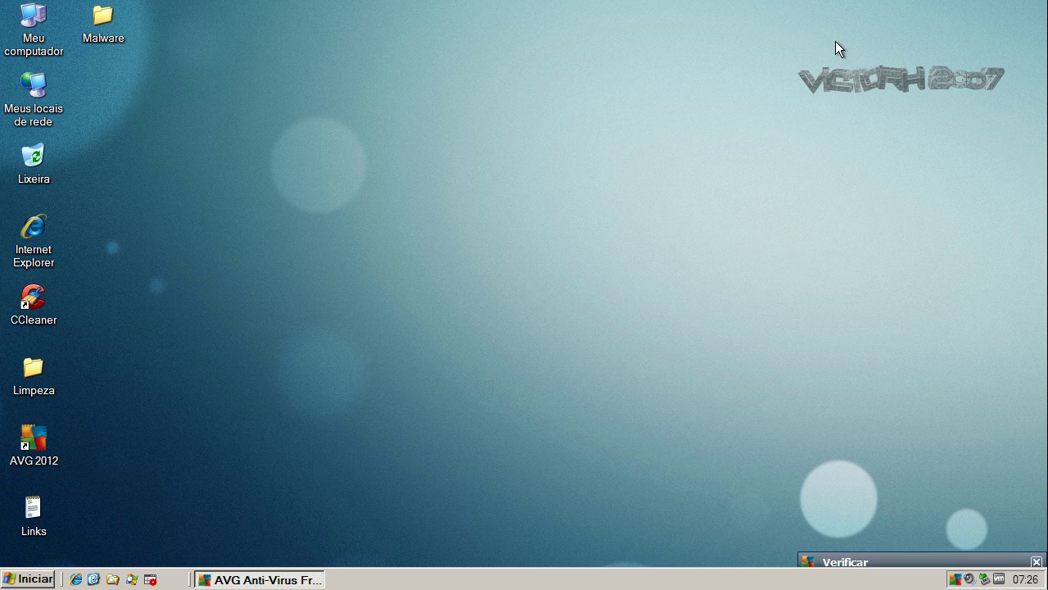
Check the combined properties of the files remaining in the Malware folder after the scans, and close the folder.
double_click(104, 18)
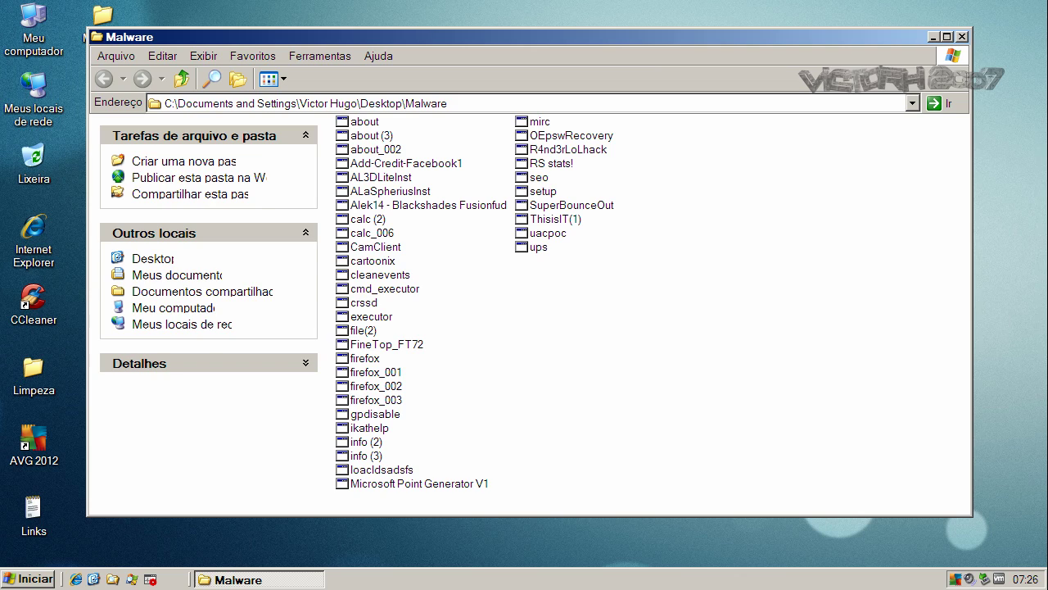
left_click(376, 149)
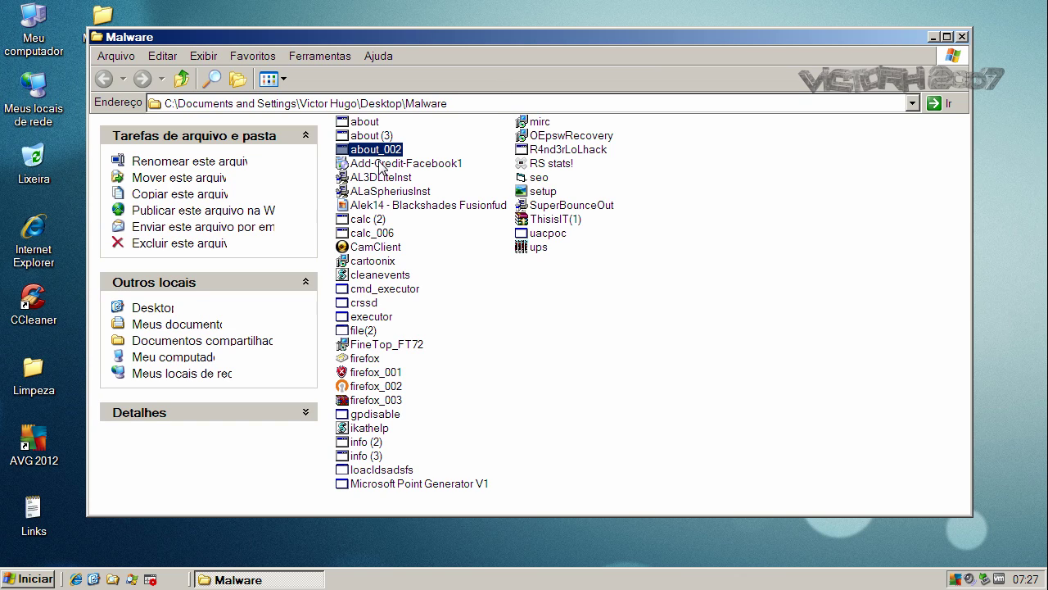
key("ctrl+a")
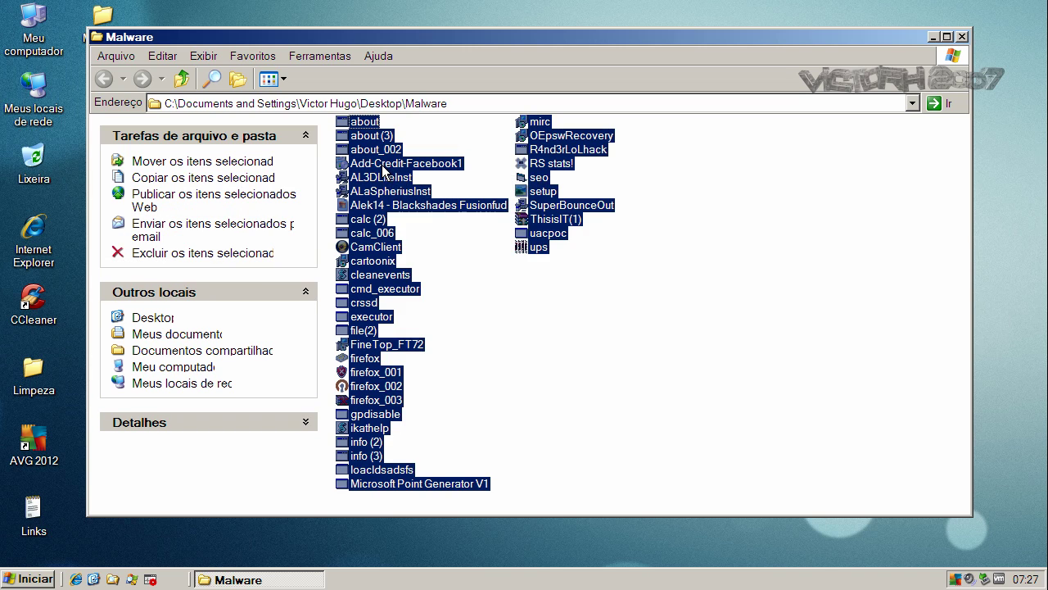
right_click(382, 167)
left_click(433, 401)
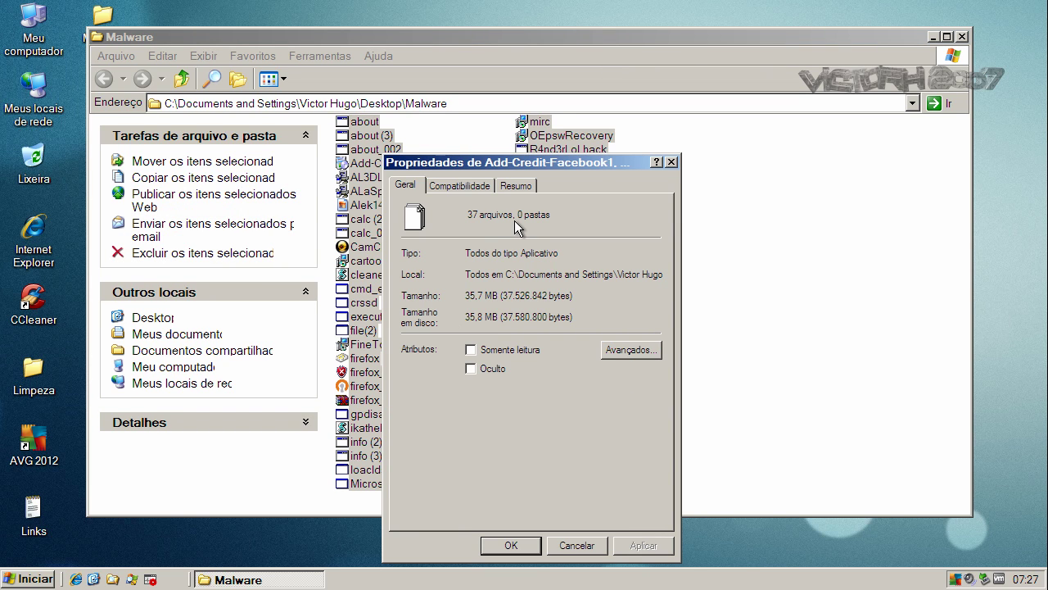
left_click(577, 547)
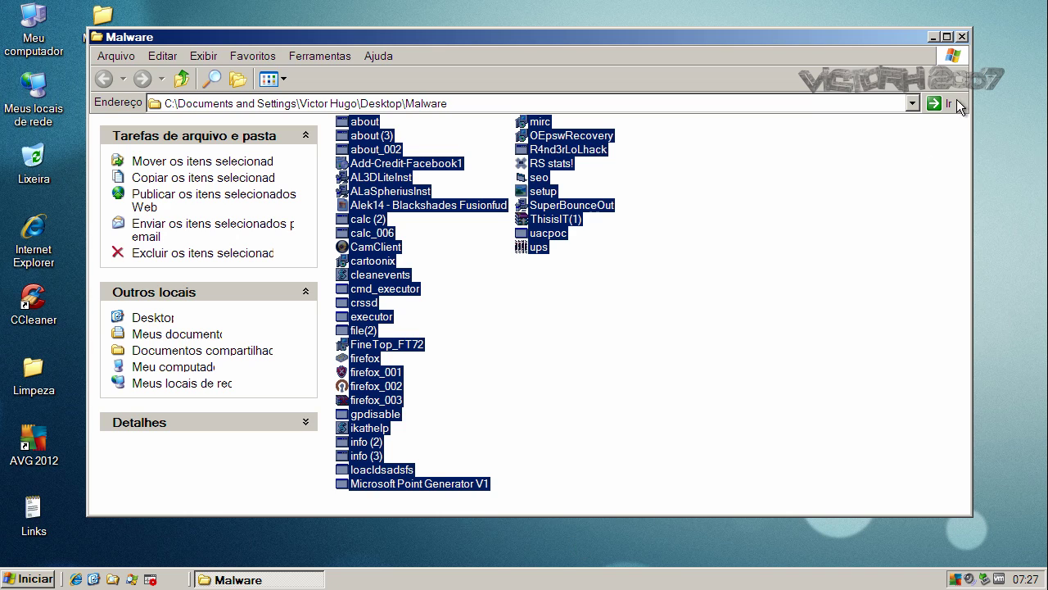
left_click(963, 38)
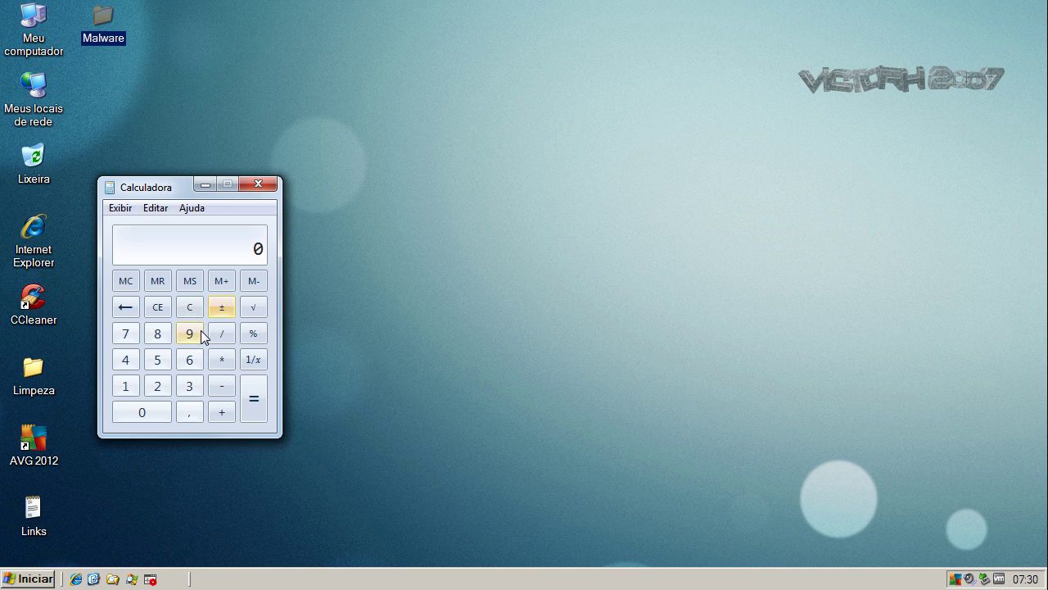
Calculate the number of removed files by subtracting 37 from 461 in the Calculadora.
left_click(125, 360)
left_click(190, 362)
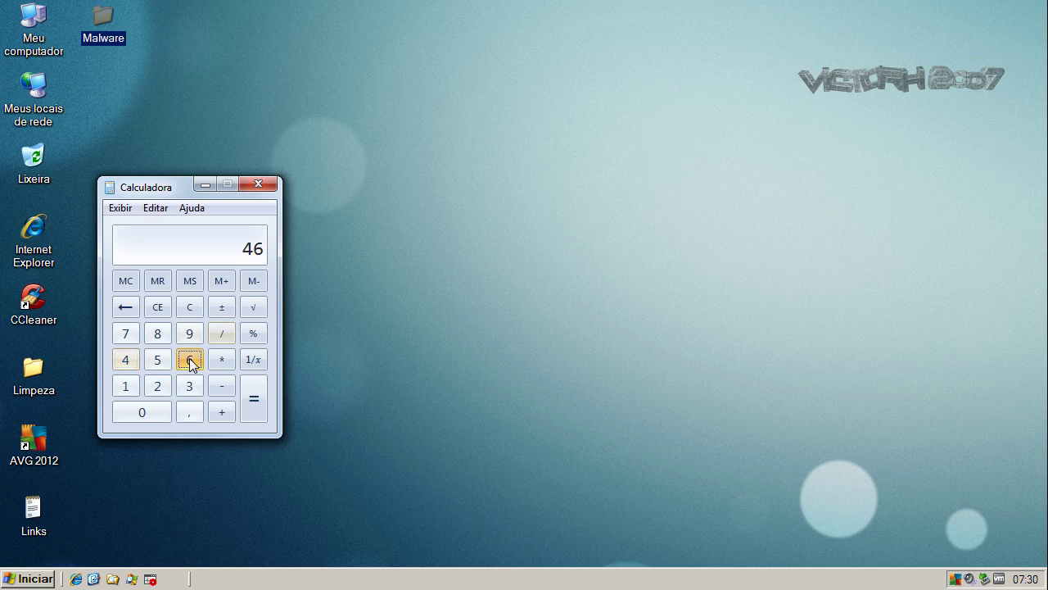
left_click(126, 386)
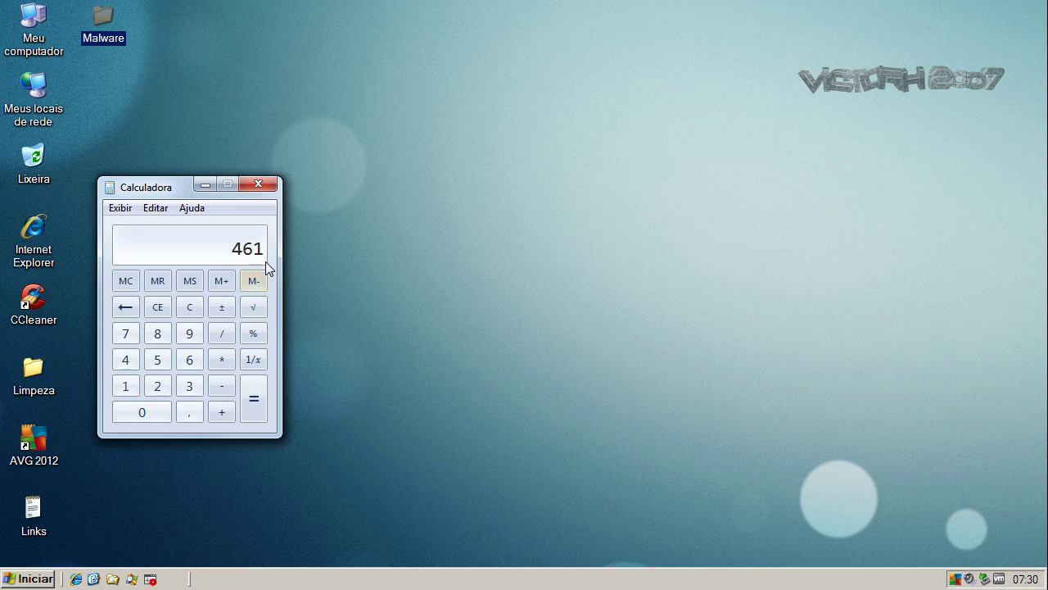
left_click(224, 389)
left_click(190, 386)
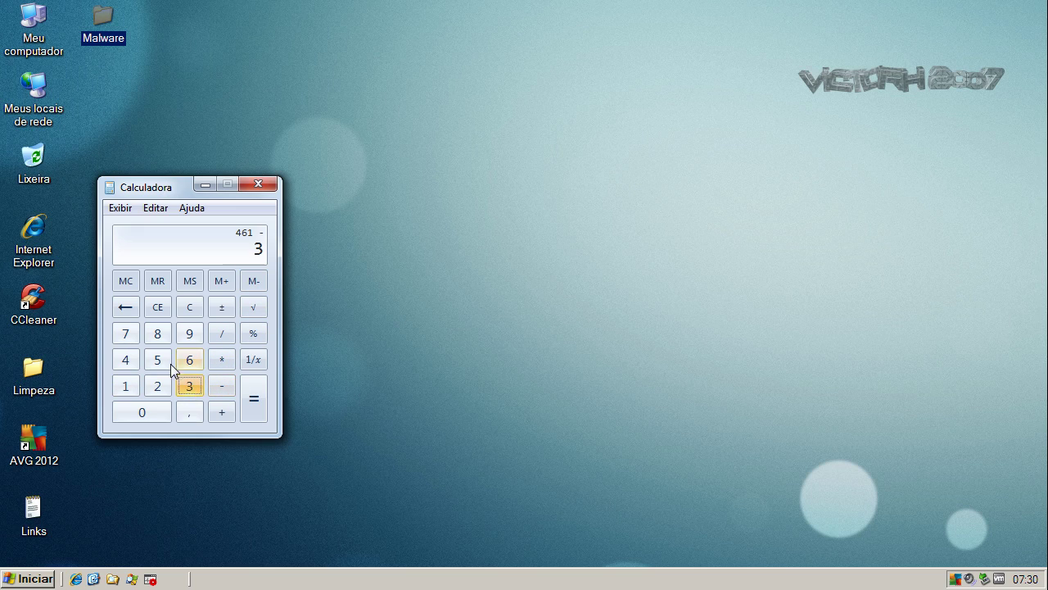
left_click(129, 337)
left_click(253, 397)
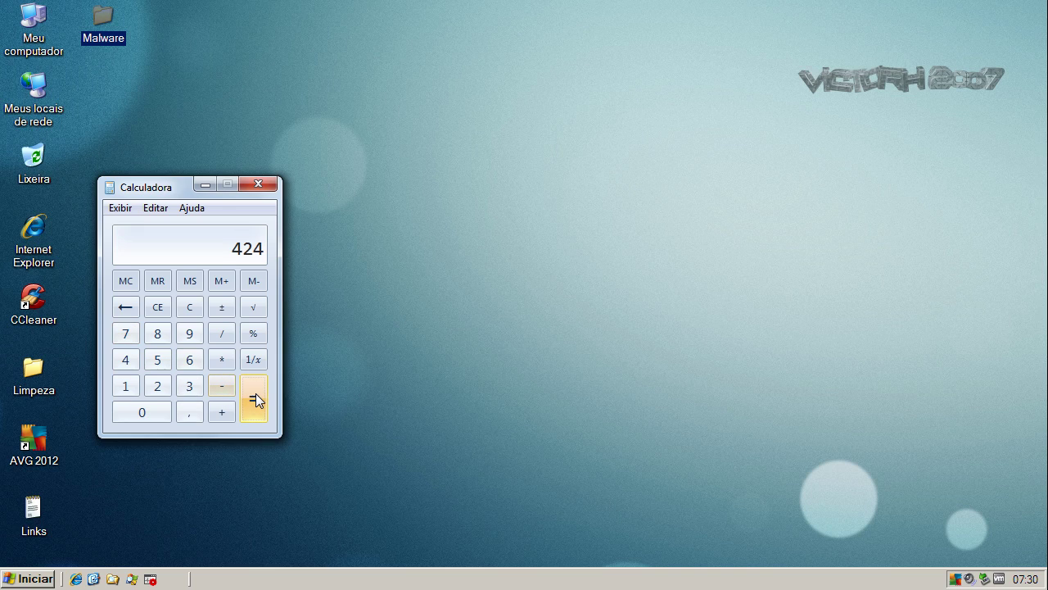
Calculate the detection percentage by multiplying 424 by 100 and dividing by 461, and close the Calculadora.
left_click(223, 361)
left_click(128, 388)
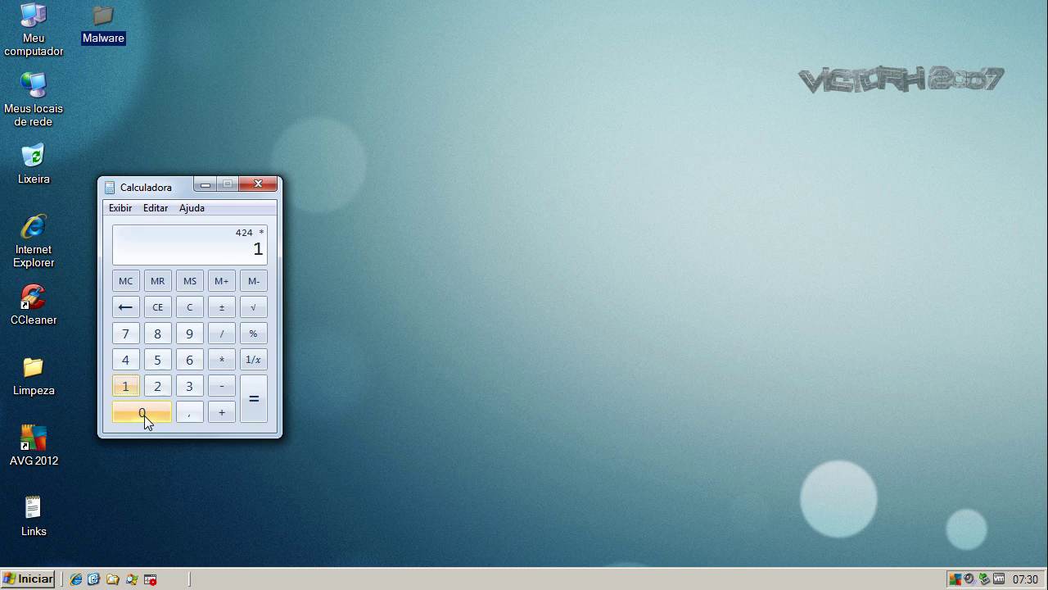
left_click(144, 415)
left_click(145, 413)
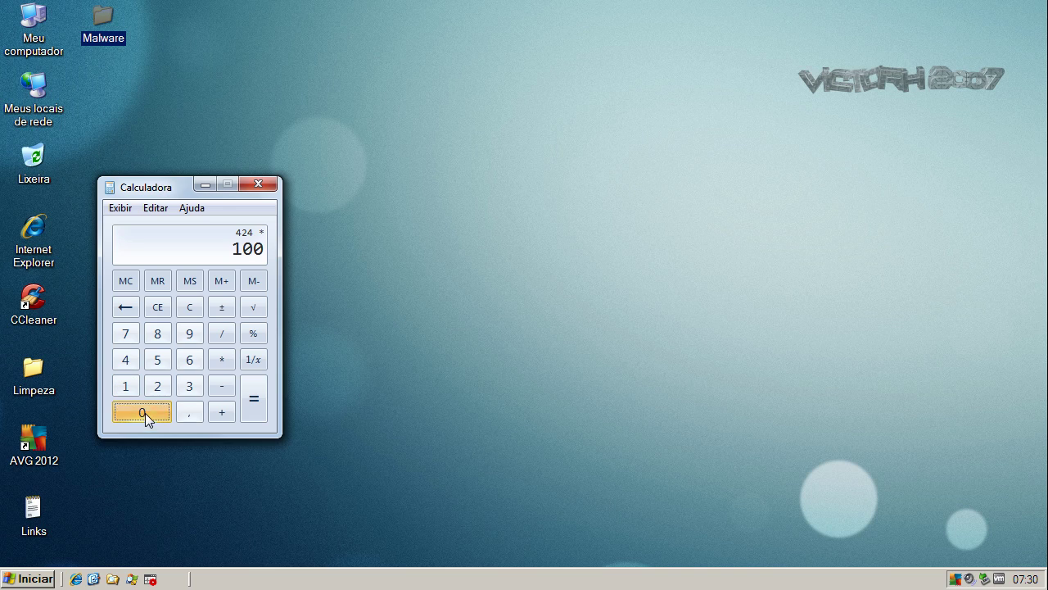
left_click(223, 336)
left_click(130, 357)
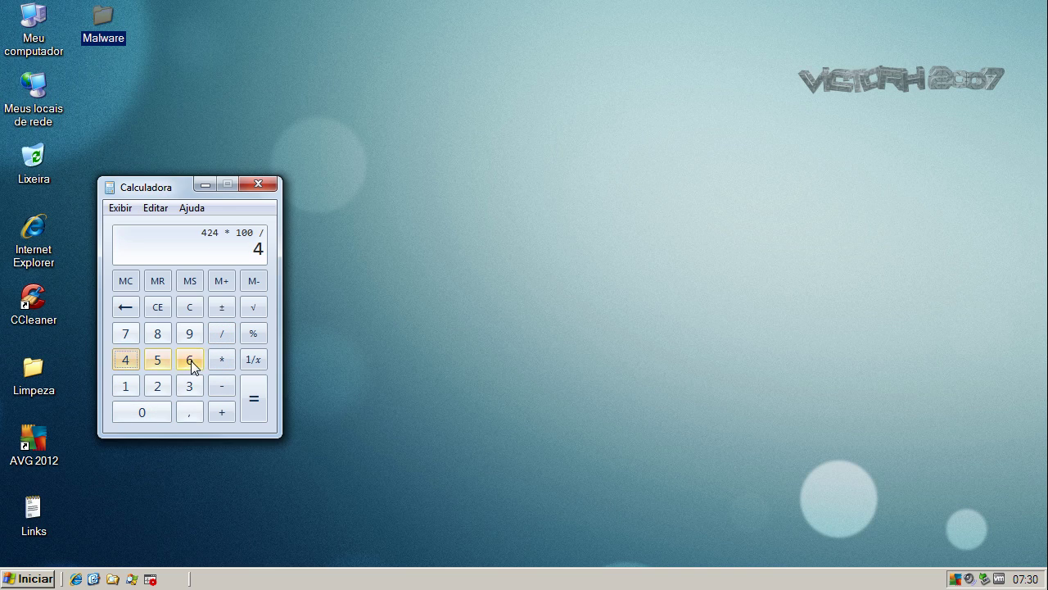
left_click(189, 358)
left_click(124, 386)
left_click(254, 397)
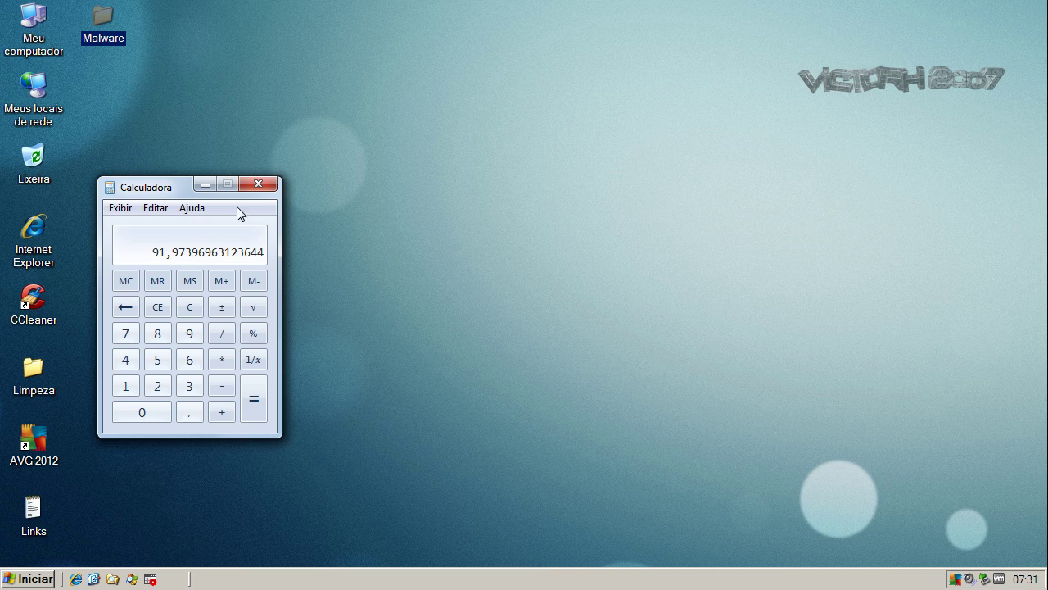
left_click(258, 186)
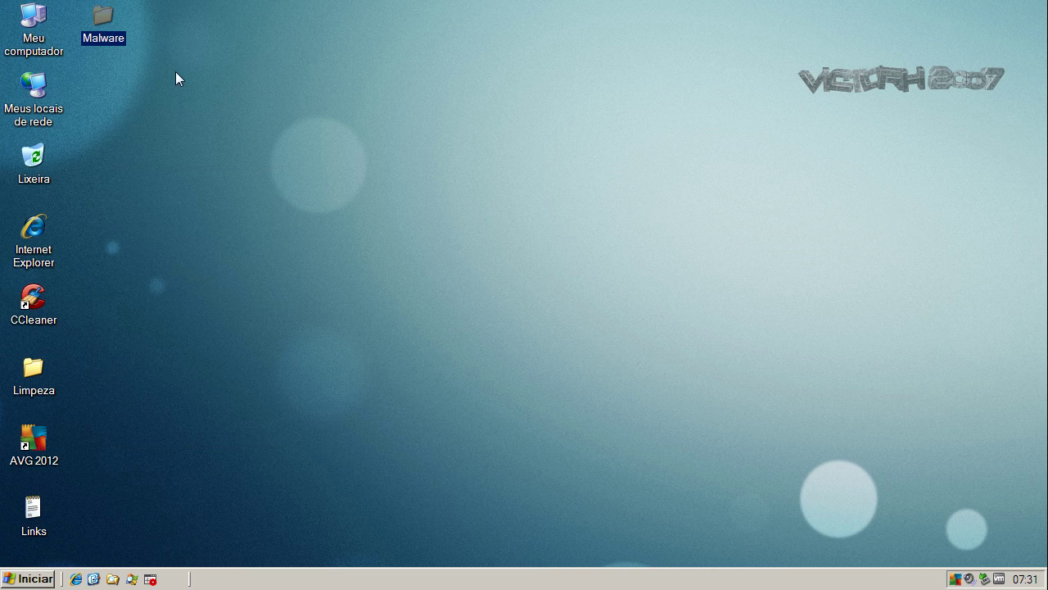
Run the about file from the Malware folder, move the detected threat to quarantine, and minimize the KillSwitch process monitor.
double_click(100, 24)
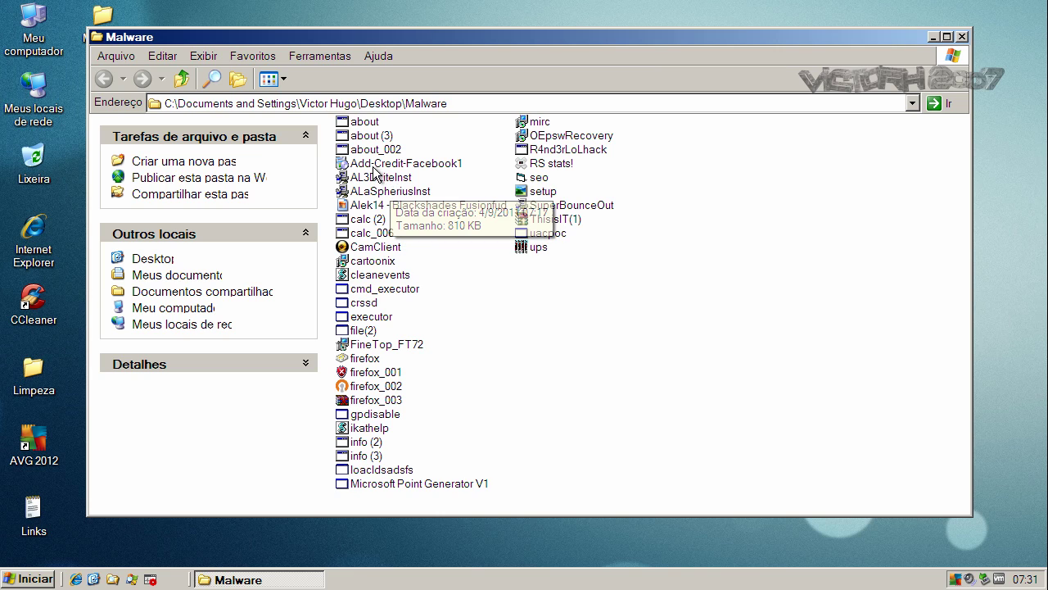
left_click(369, 123)
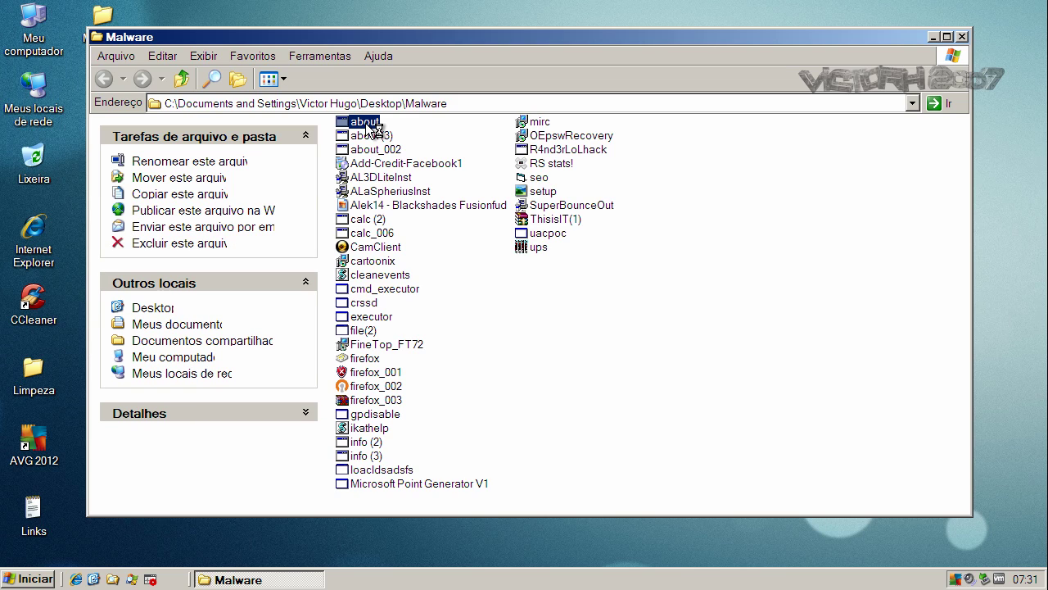
left_click(150, 579)
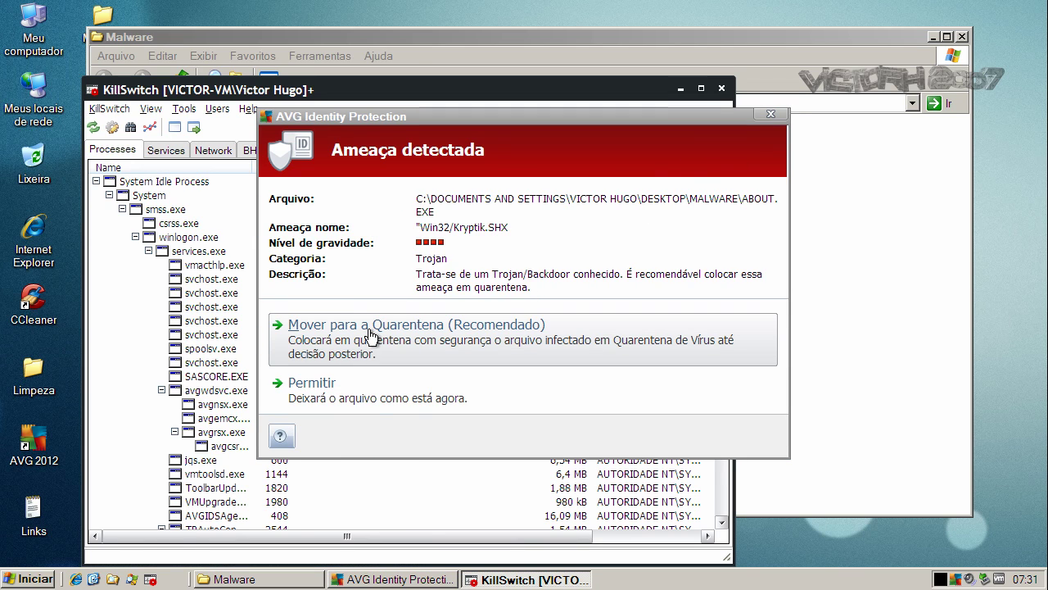
left_click(370, 336)
left_click(543, 319)
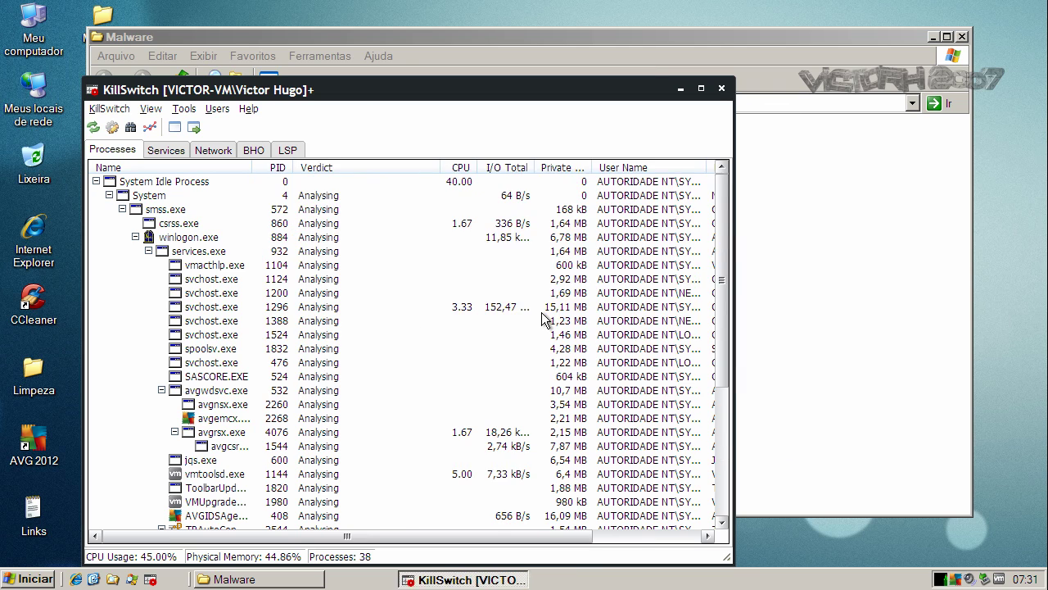
left_click(681, 87)
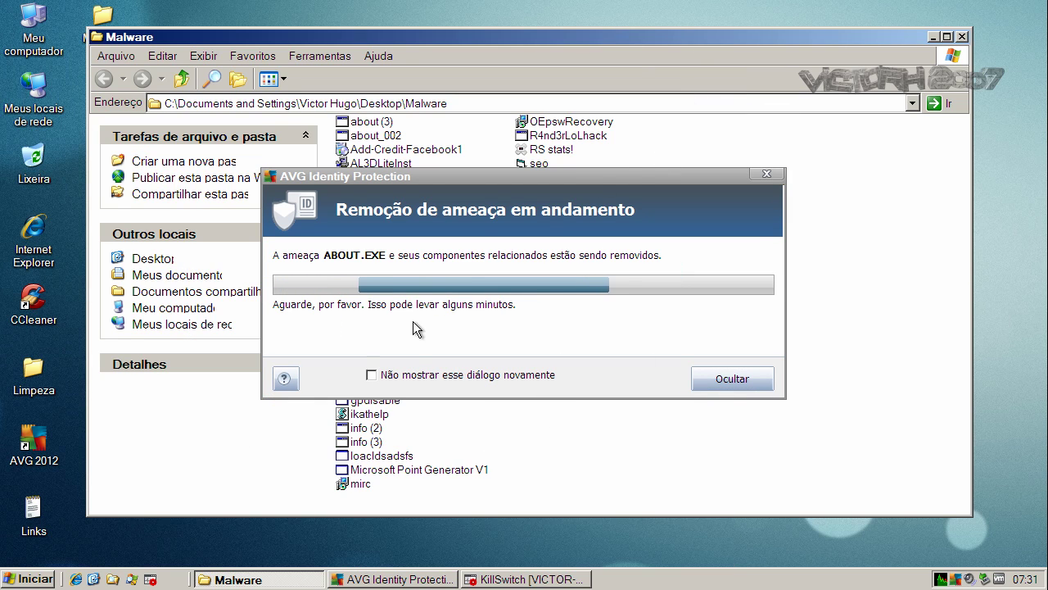
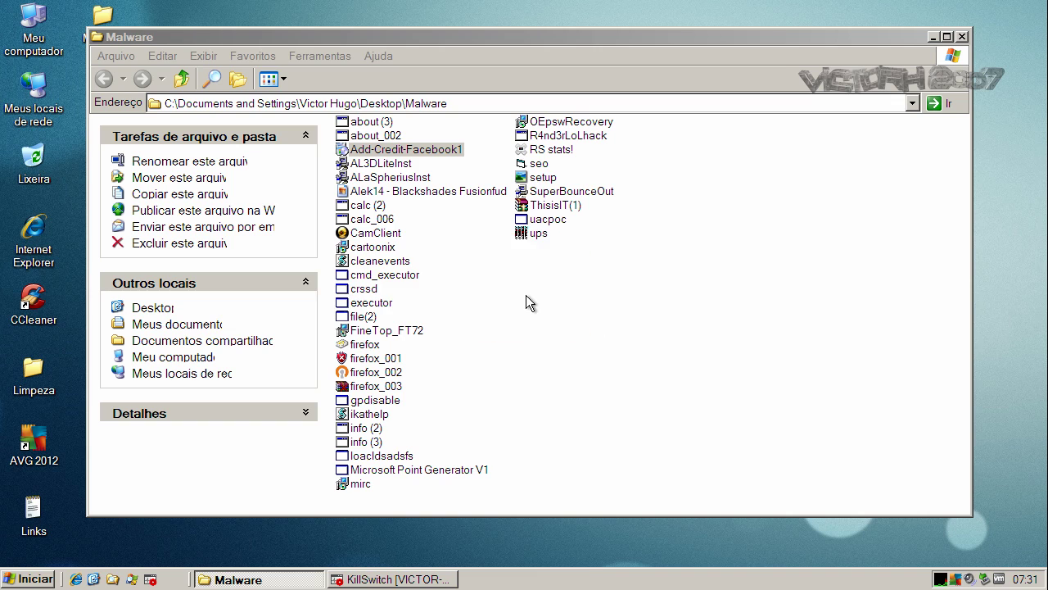
Run Add-Credit-Facebook1 from the Malware folder and move the detected Add-Credit-Facebook.exe threat to quarantine.
left_click(507, 329)
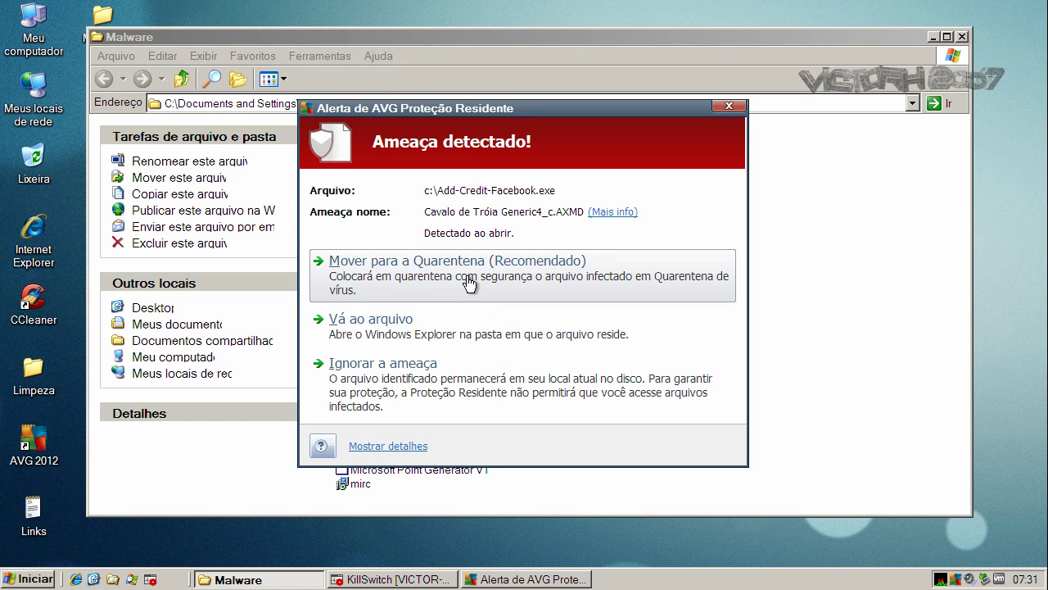
left_click(469, 282)
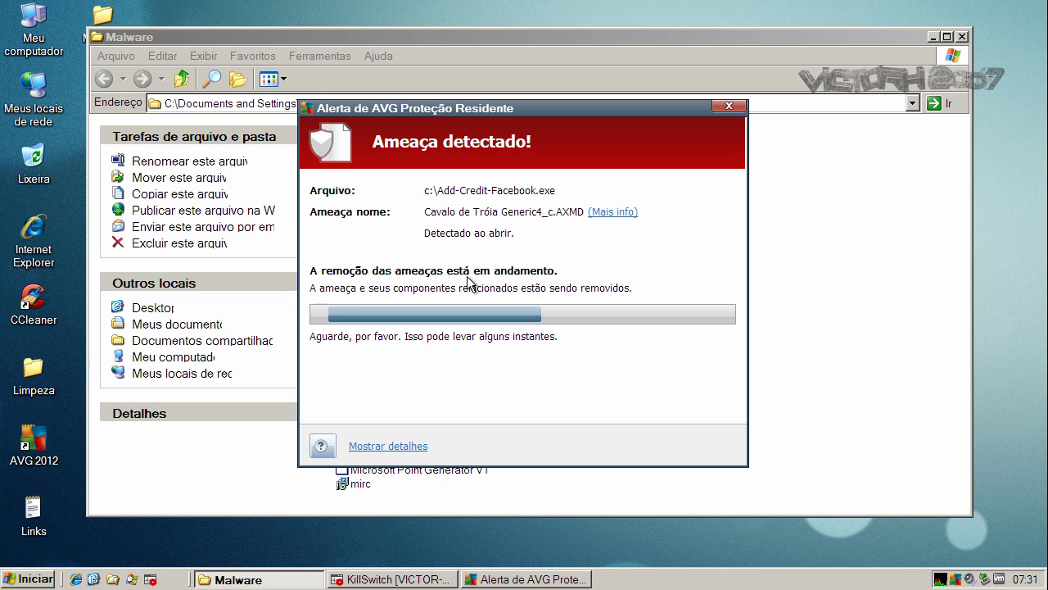
left_click(589, 446)
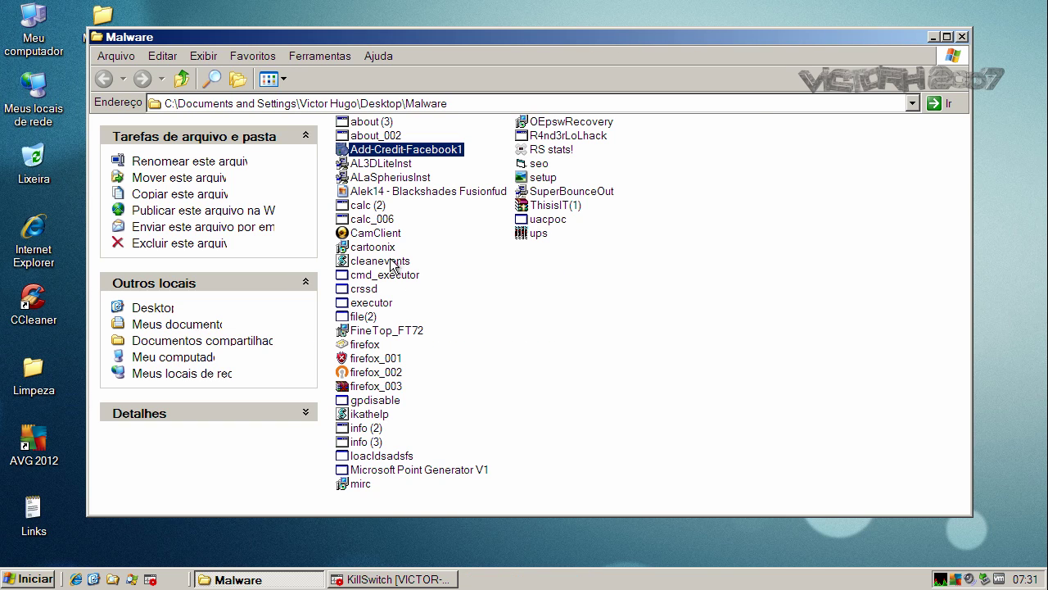
Run CamClient from the Malware folder, check its processes in KillSwitch, and minimize KillSwitch and the BlackShades window.
left_click(381, 234)
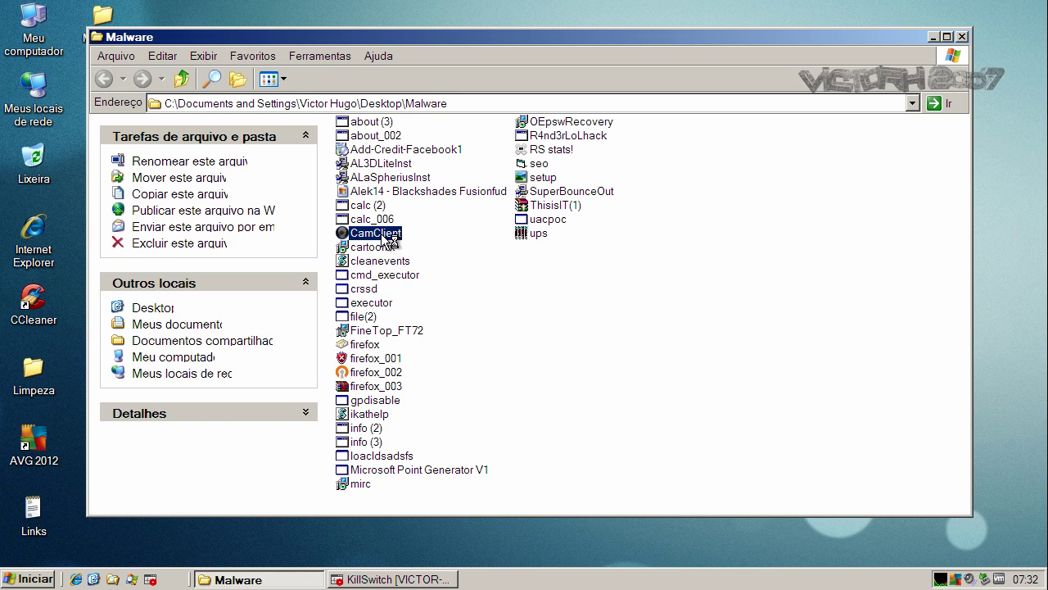
left_click(376, 579)
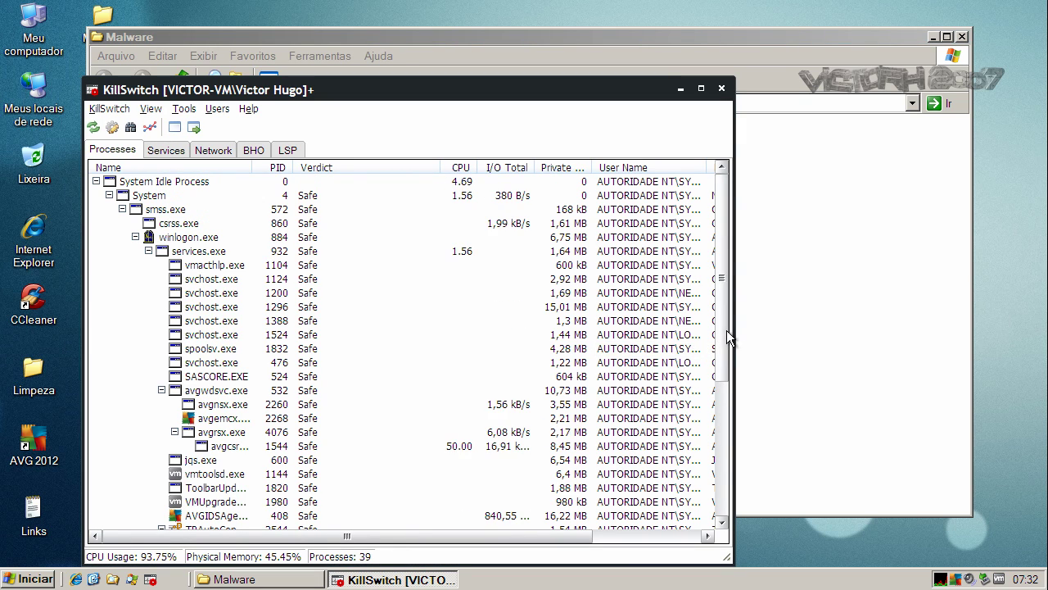
left_click_drag(726, 330, 722, 471)
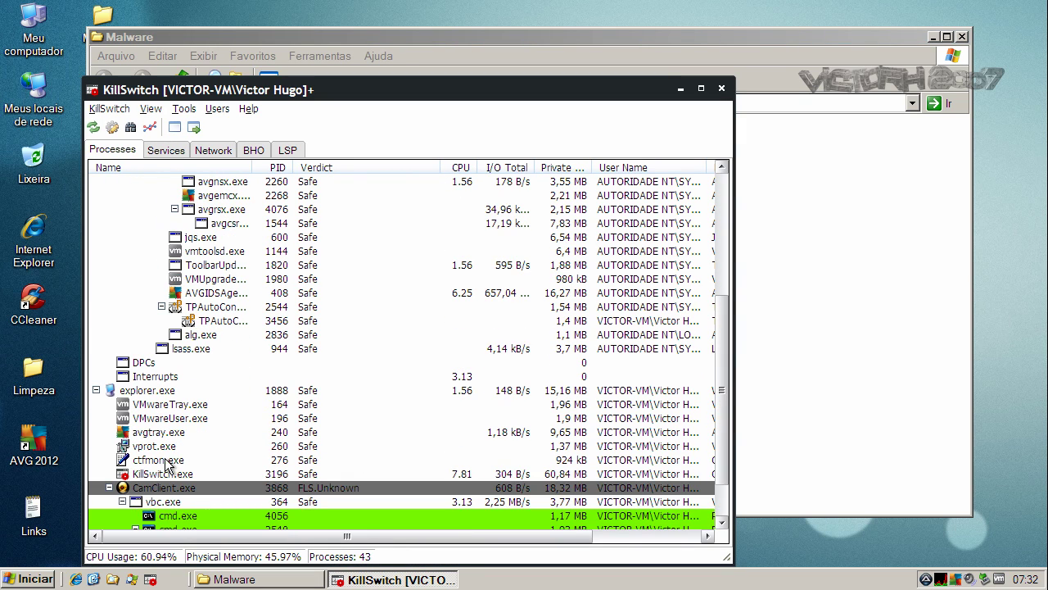
left_click(506, 583)
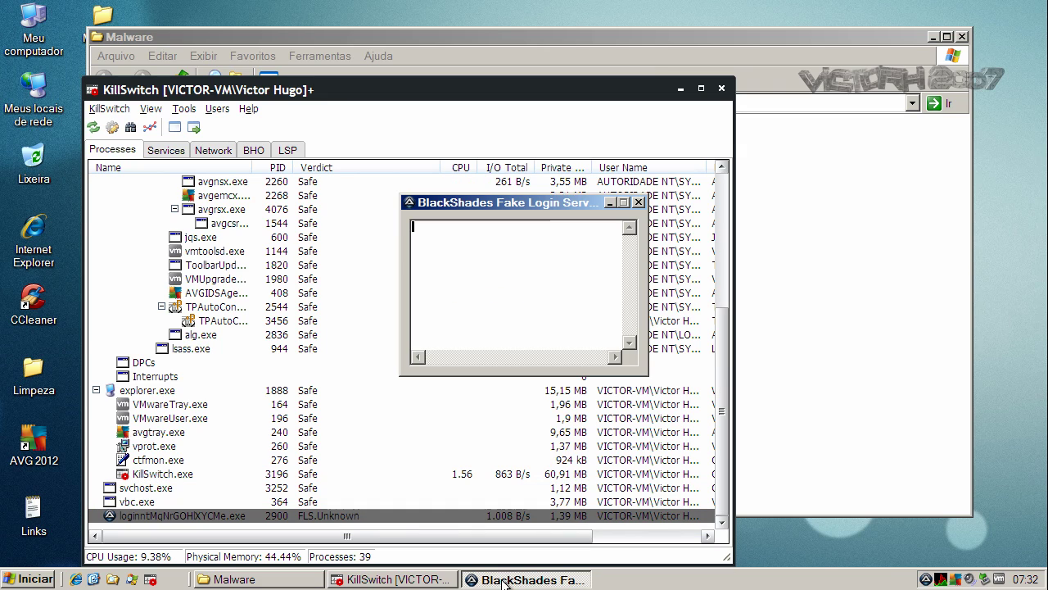
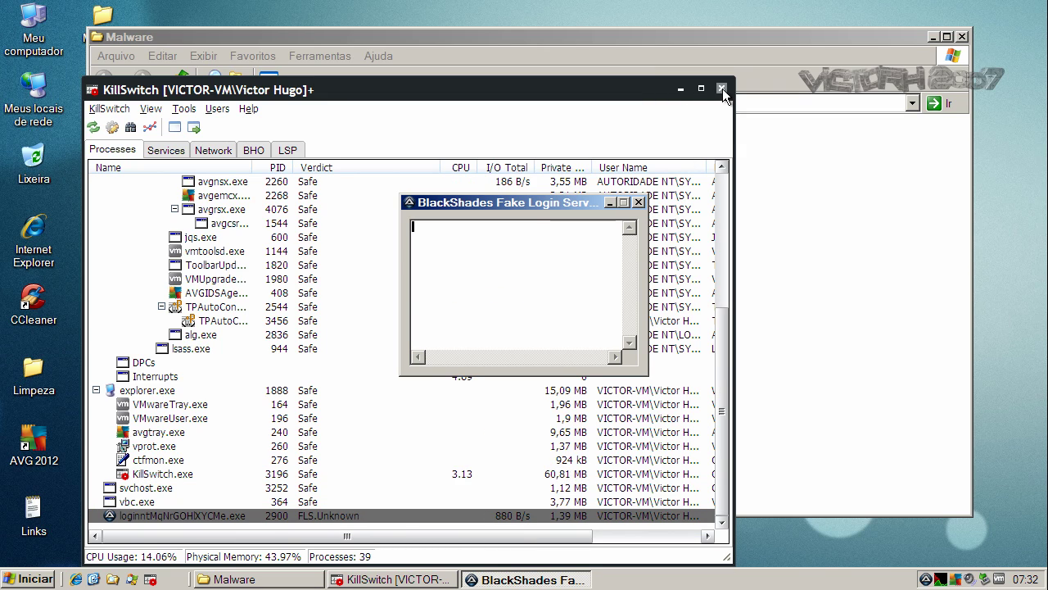
left_click(682, 88)
left_click(682, 88)
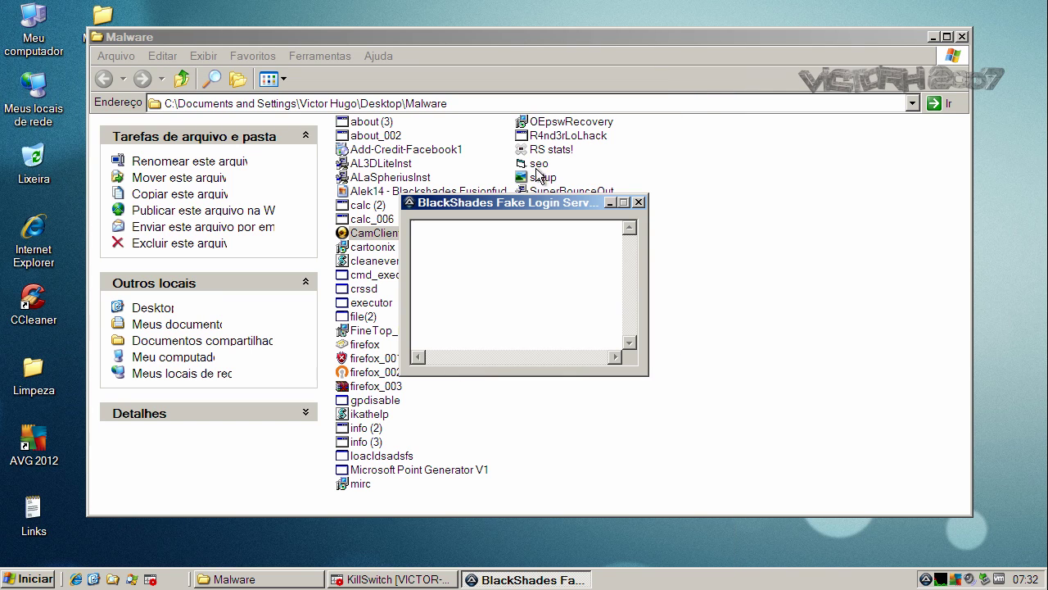
left_click(609, 203)
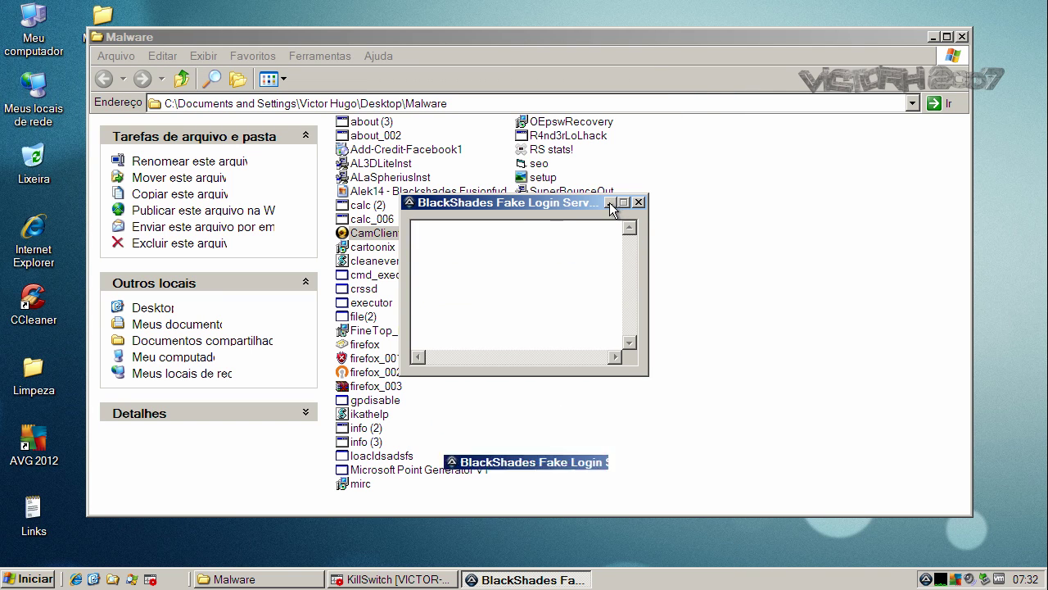
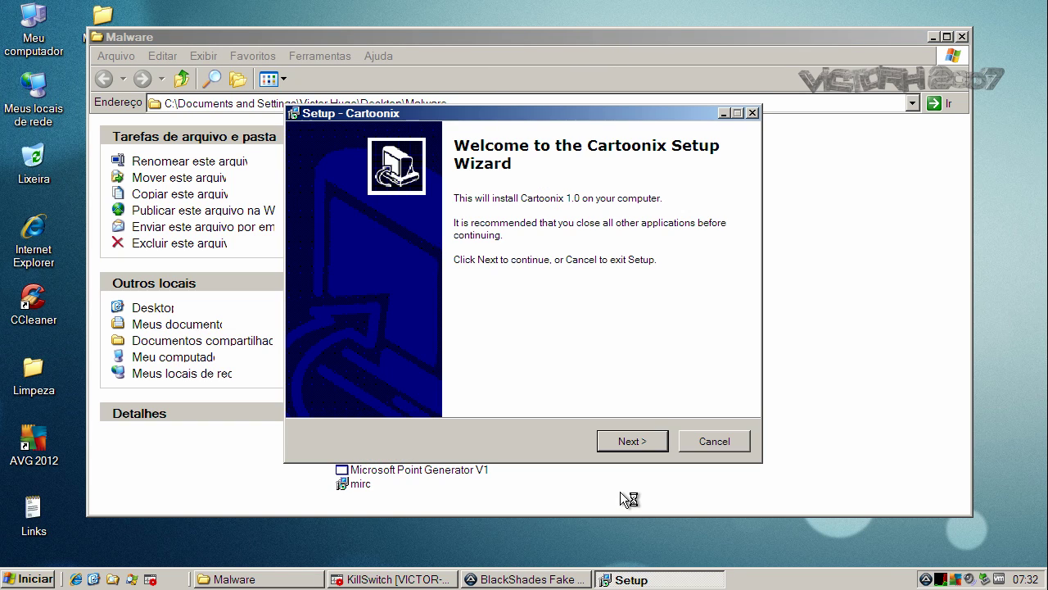
Install Cartoonix through its setup wizard, accepting the license agreement and the bundled RelevantKnowledge and Zwangie software.
left_click(620, 448)
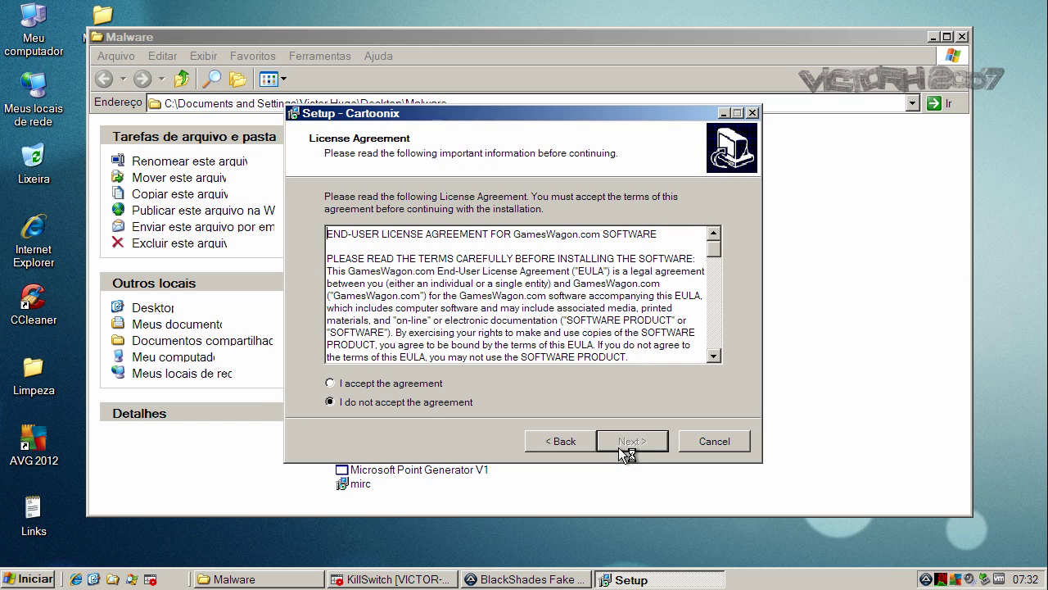
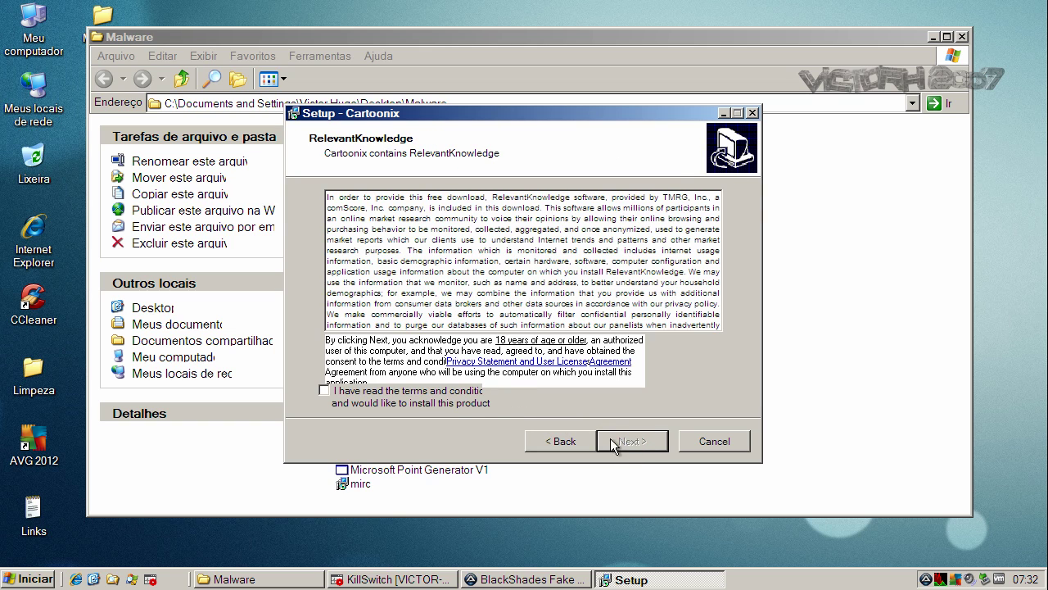
left_click(324, 392)
left_click(622, 442)
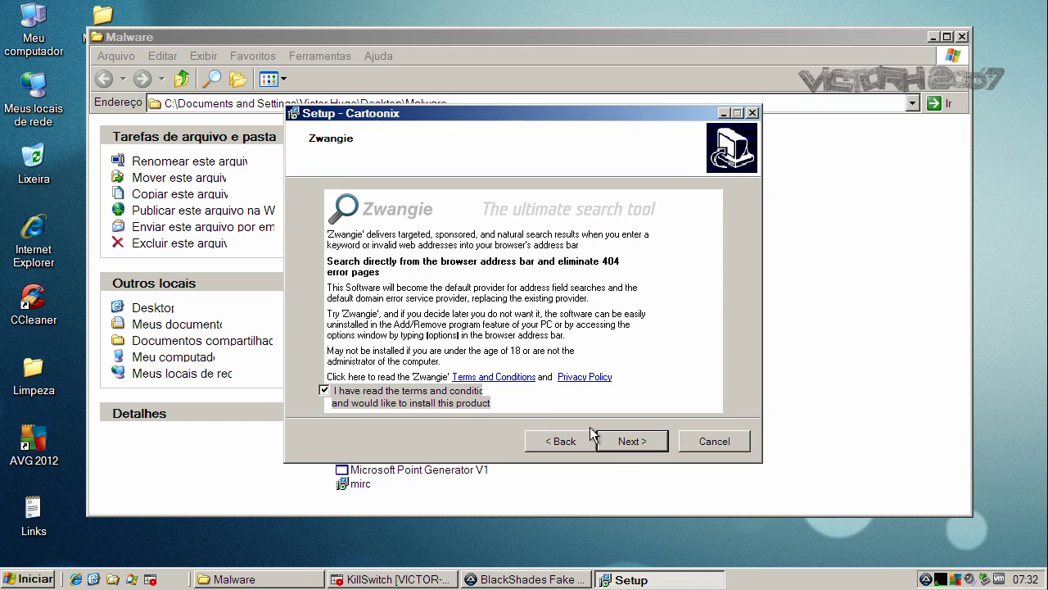
left_click(630, 443)
left_click(623, 441)
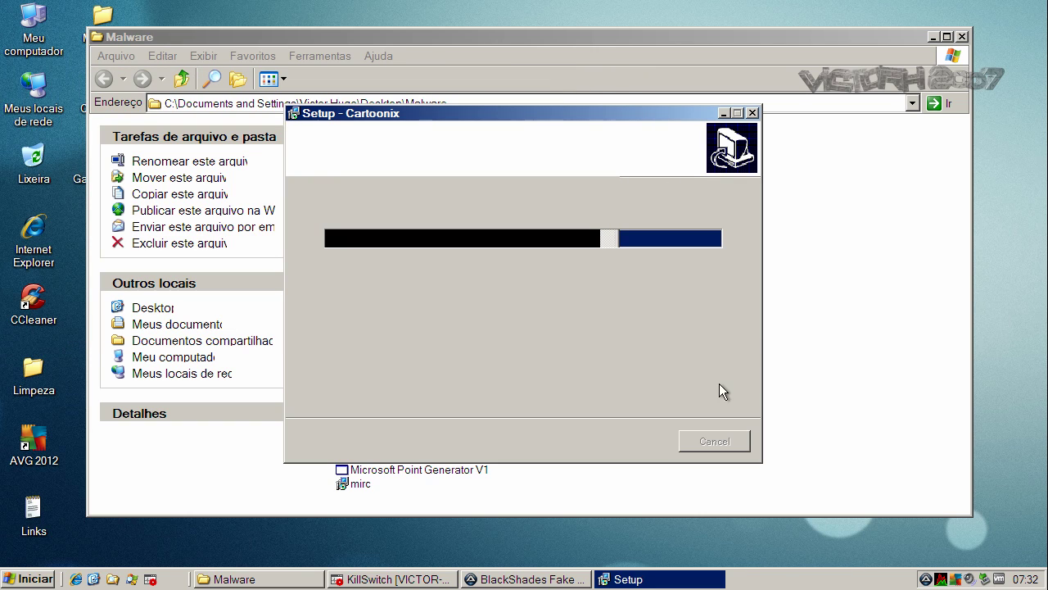
left_click(880, 398)
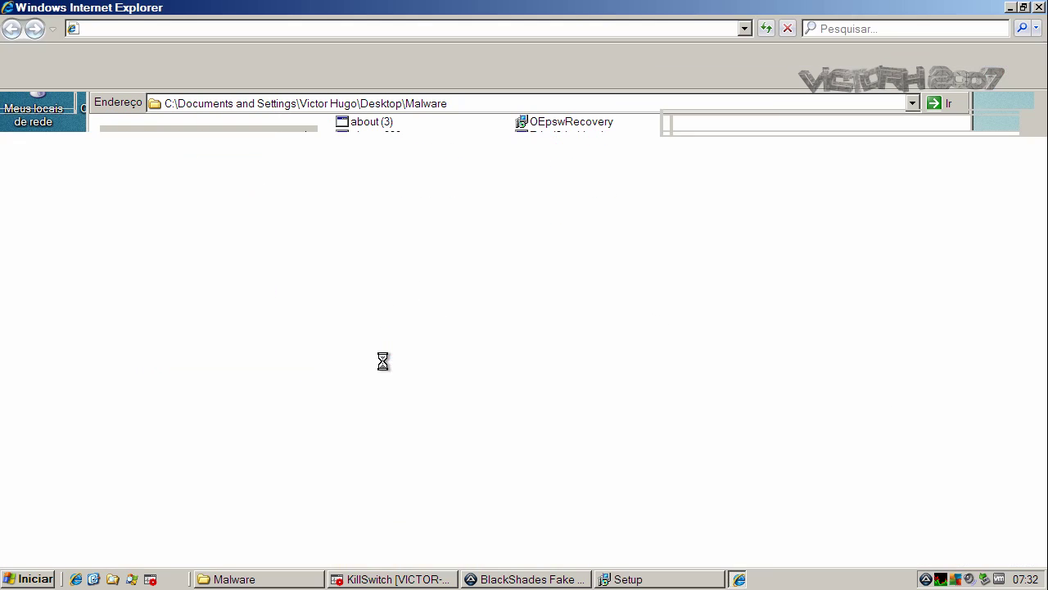
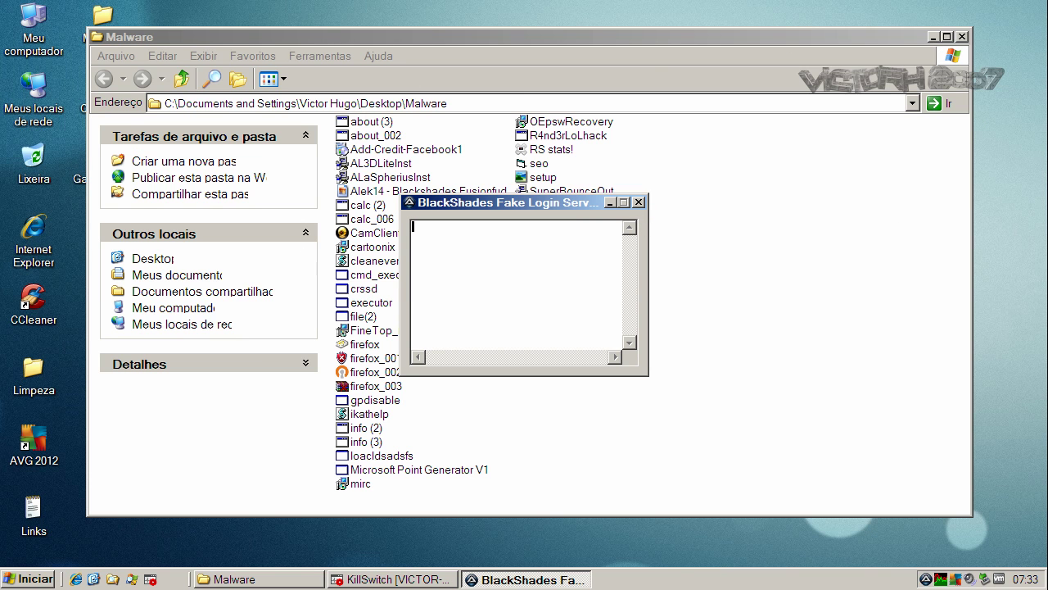
Minimize the BlackShades window, run firefox from the Malware folder, quarantine the detected threat, and decline the computer restart.
left_click(609, 203)
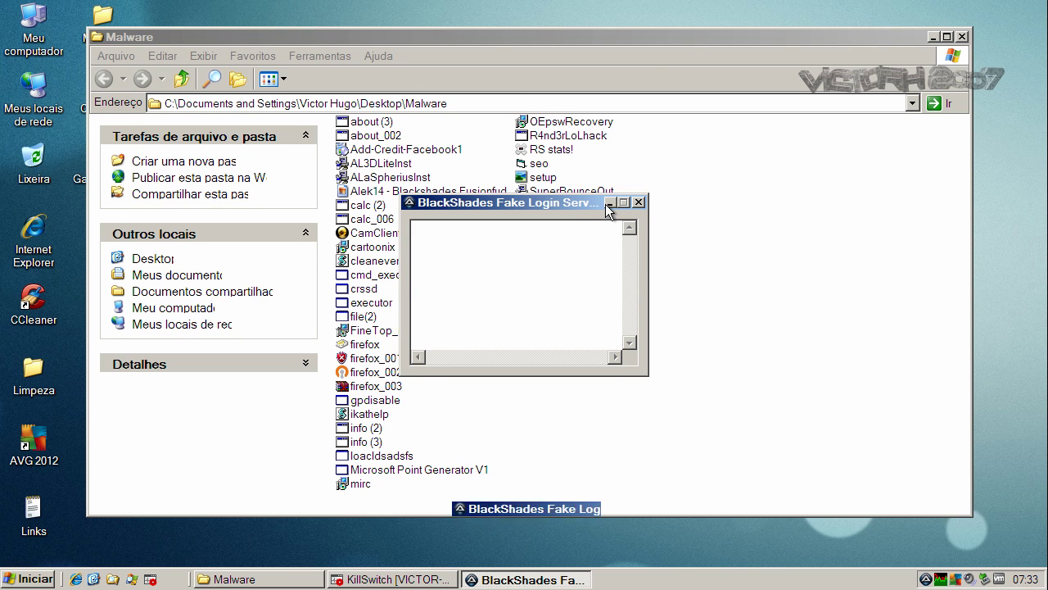
left_click(371, 348)
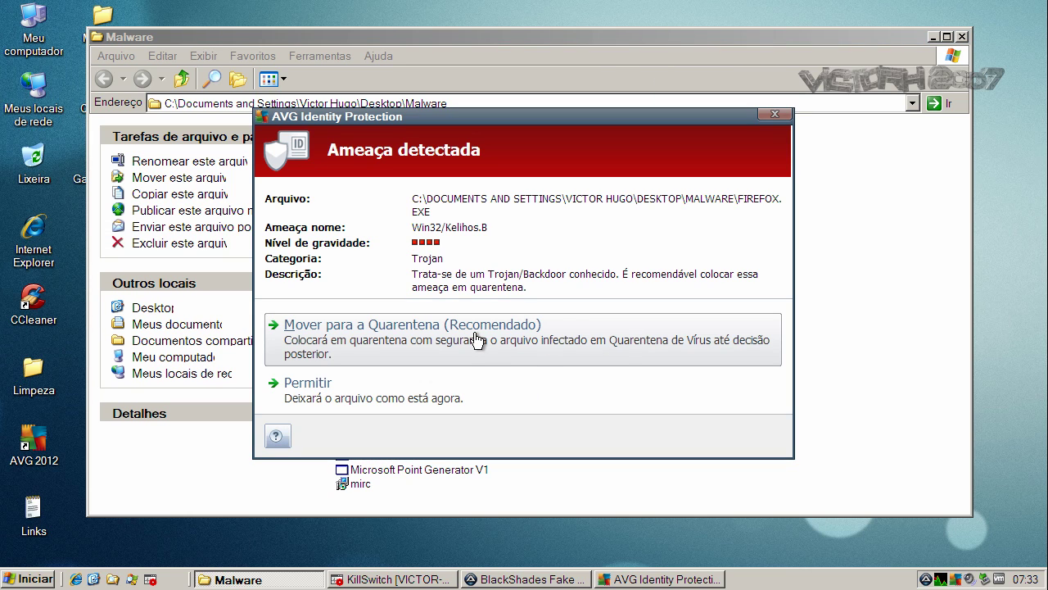
left_click(478, 339)
left_click(514, 323)
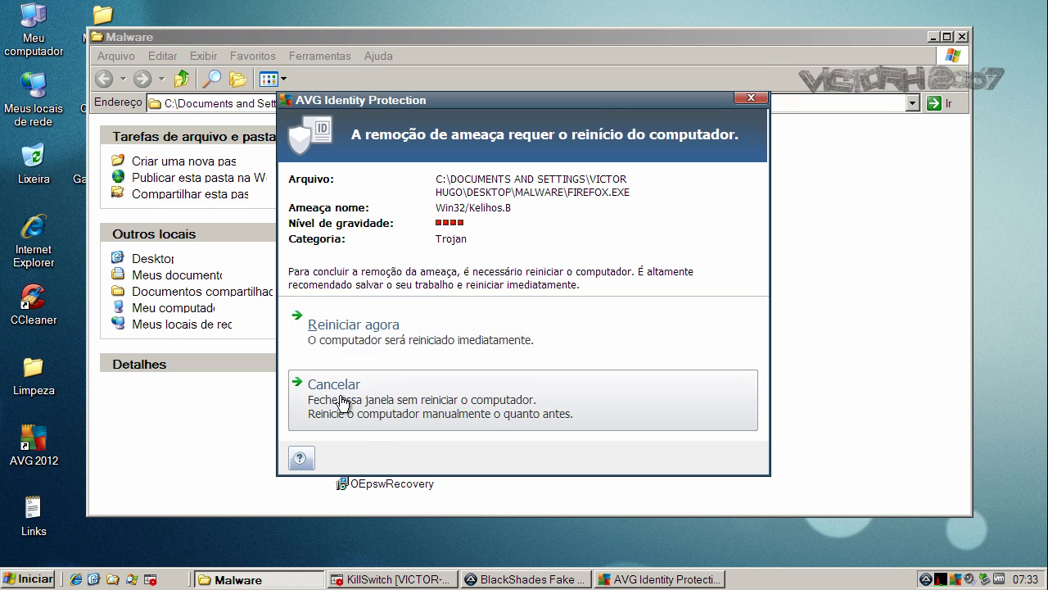
left_click(343, 401)
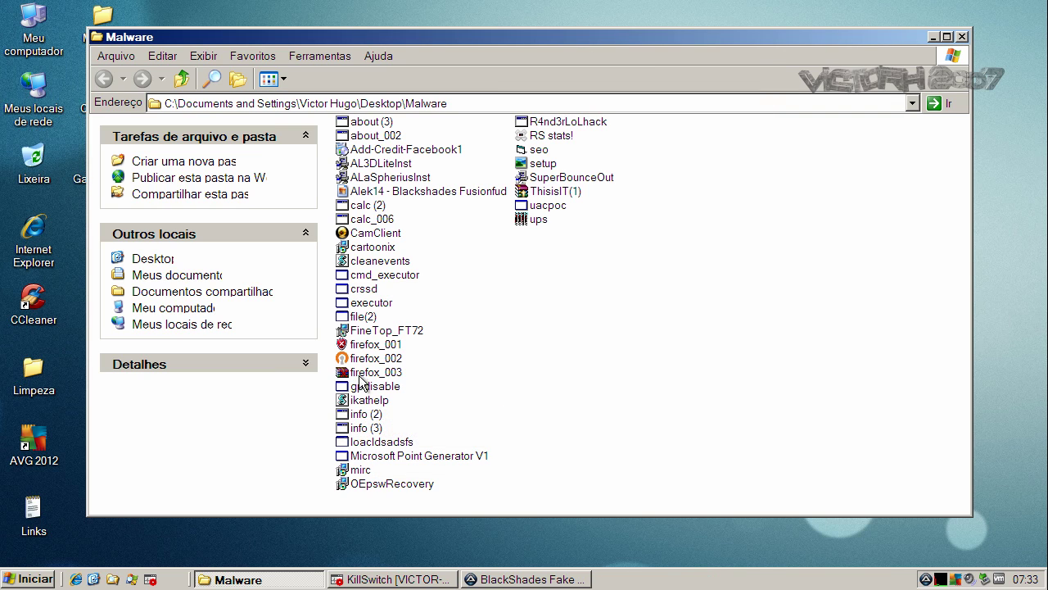
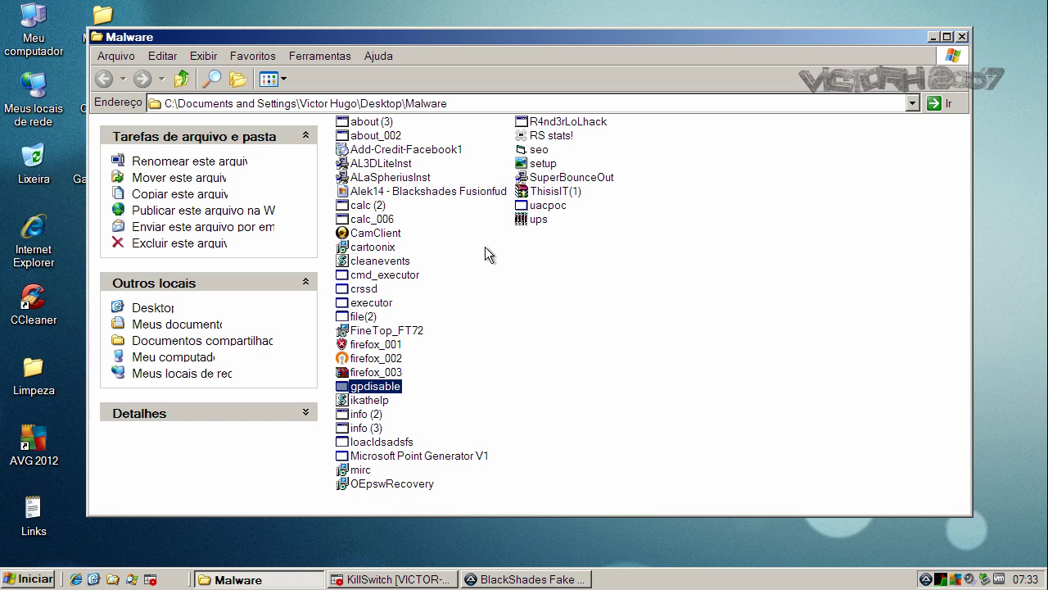
Run Microsoft Point Generator V1 from the Malware folder, dismiss its .NET Framework error, and run mirc.
left_click(373, 461)
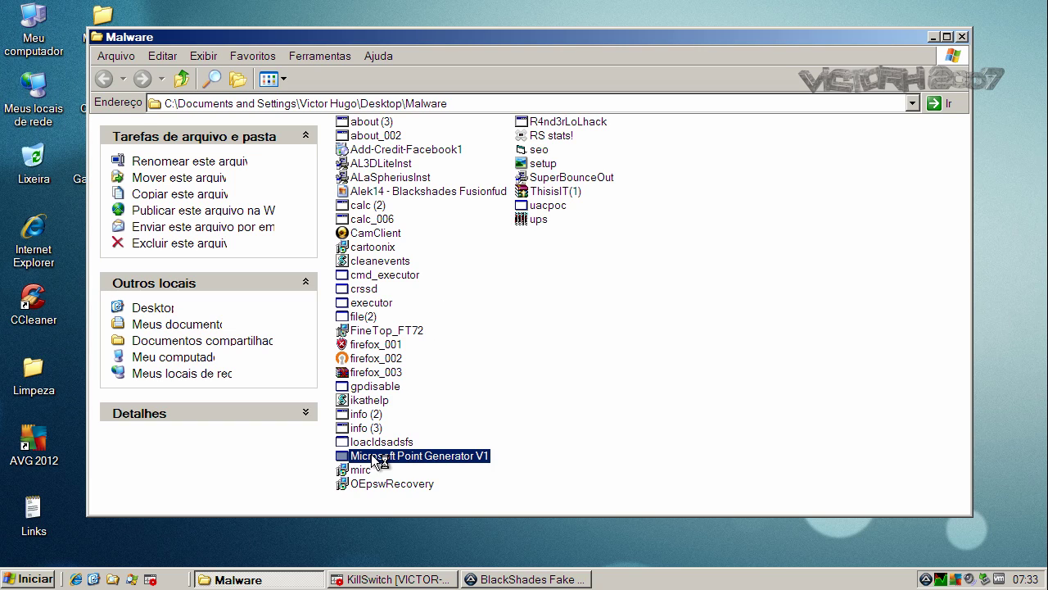
double_click(375, 458)
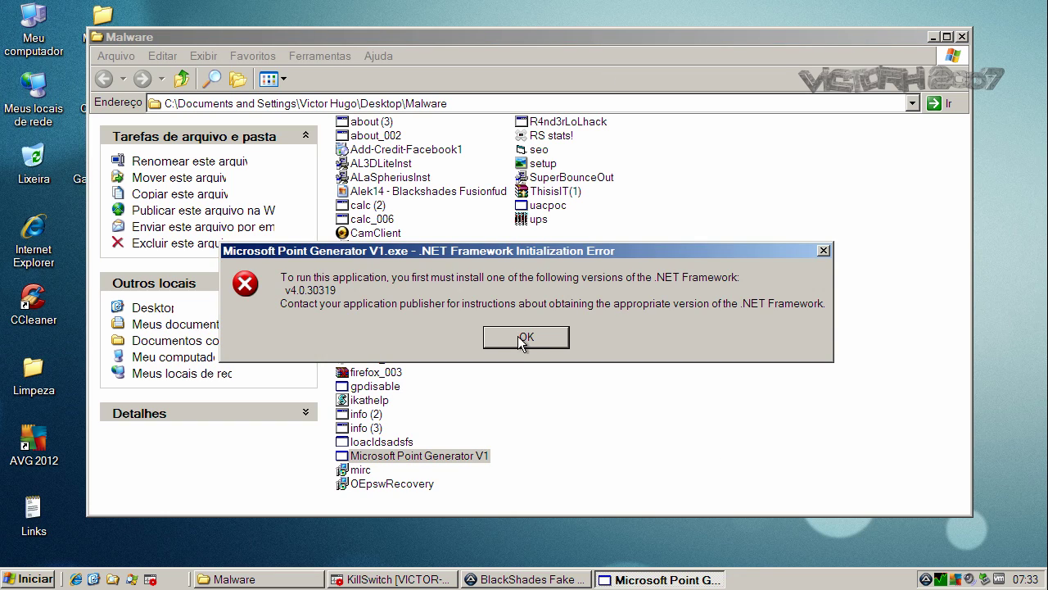
left_click(522, 337)
left_click(360, 471)
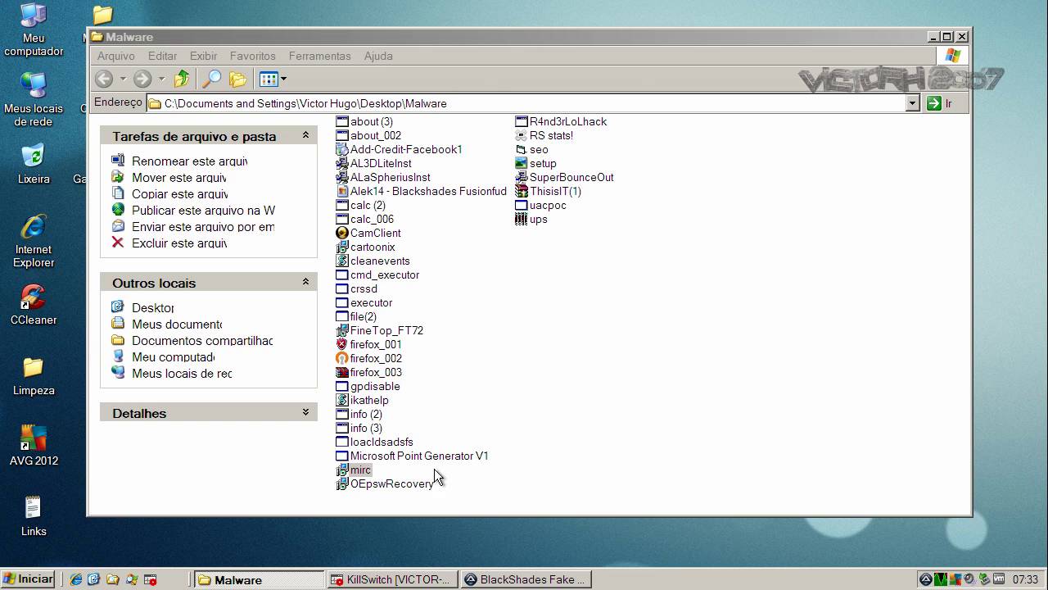
Run OEpswRecovery and install MS Outlook Express Password Recovery, accepting the license agreement and the default options.
left_click(362, 484)
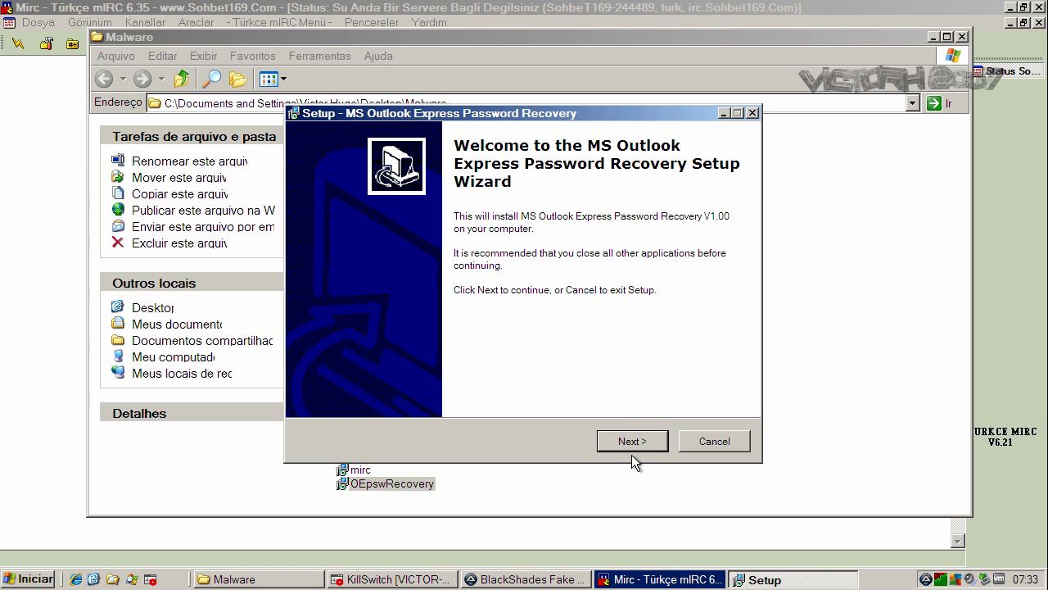
left_click(637, 440)
left_click(385, 383)
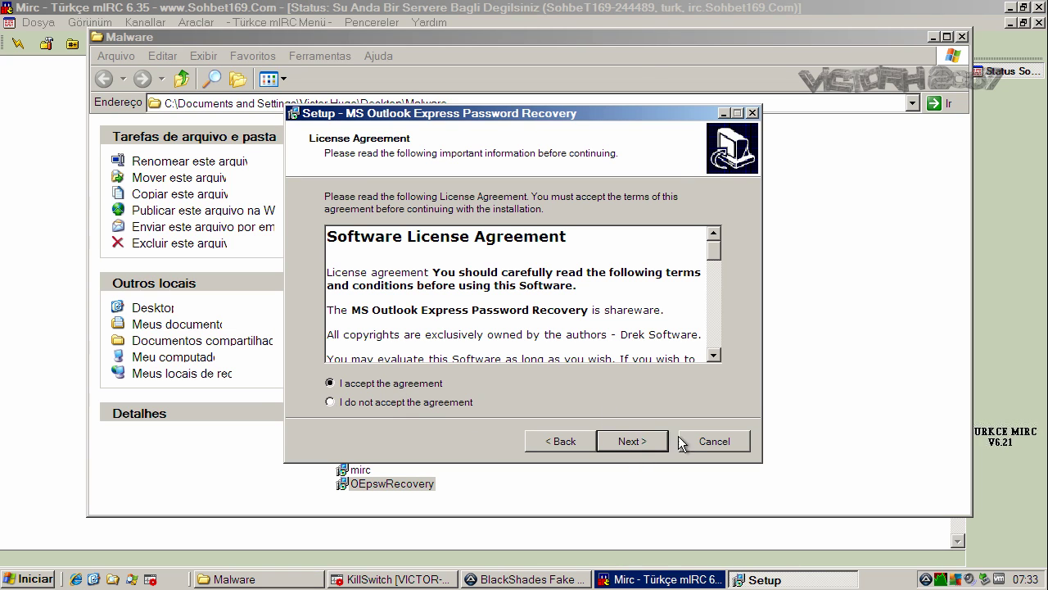
left_click(629, 441)
left_click(640, 442)
left_click(639, 441)
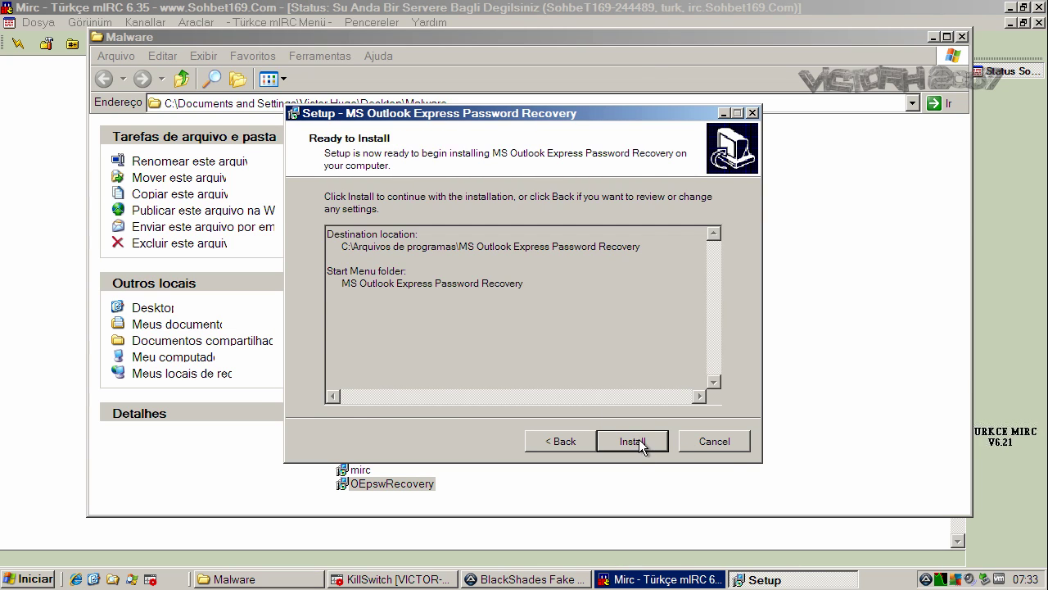
left_click(638, 439)
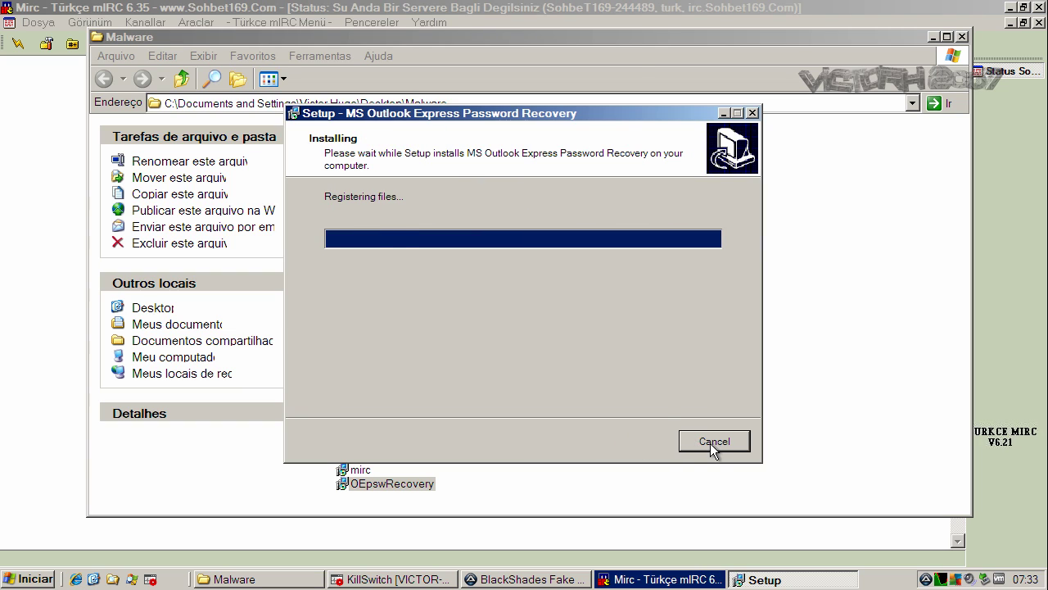
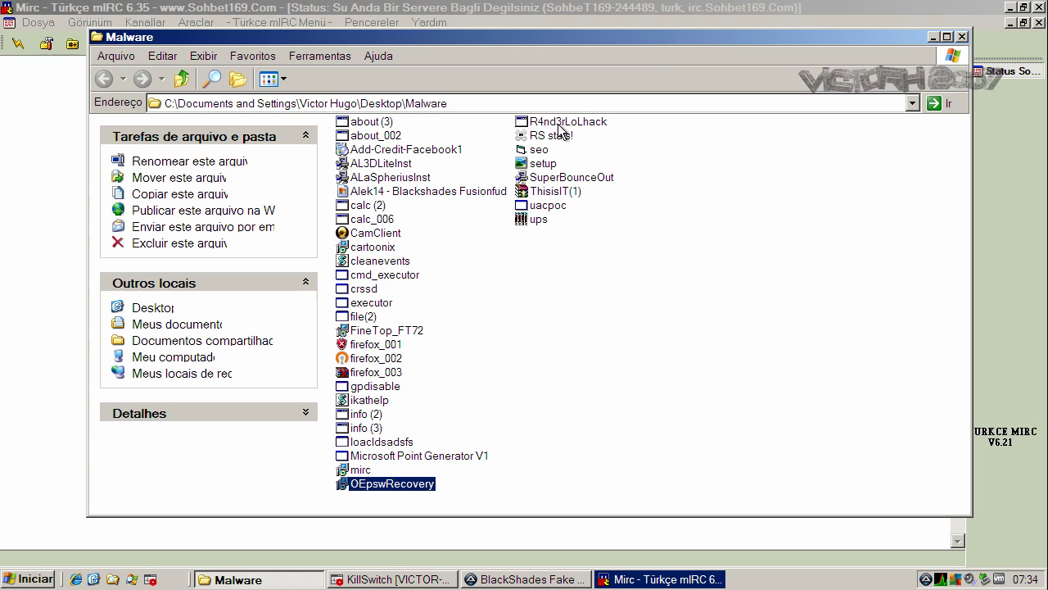
Run RS stats! and setup from the Malware folder, closing the AVG multiple-threat alert and the missing-file error.
left_click(554, 136)
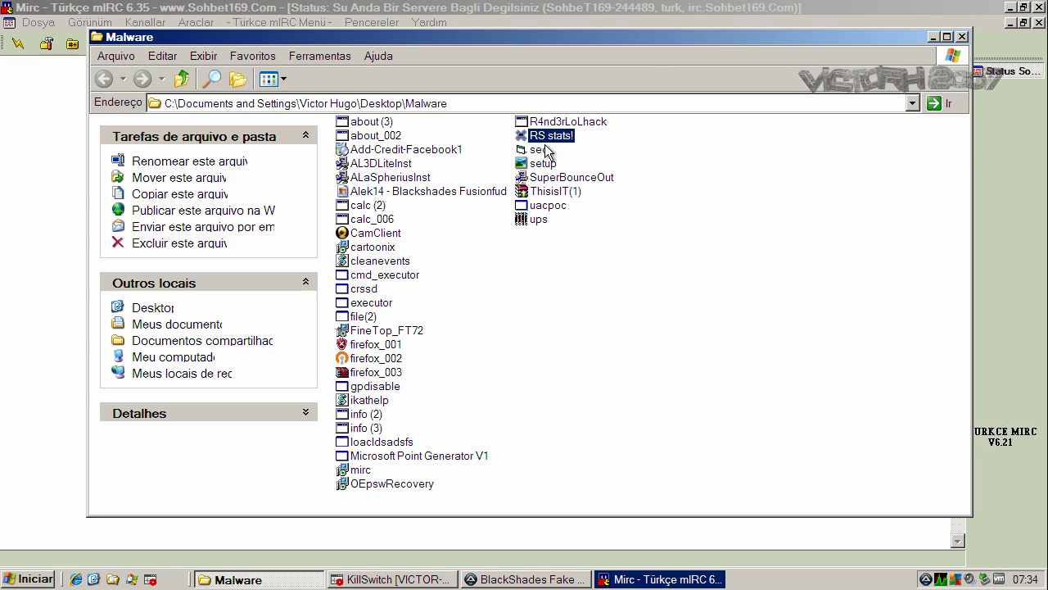
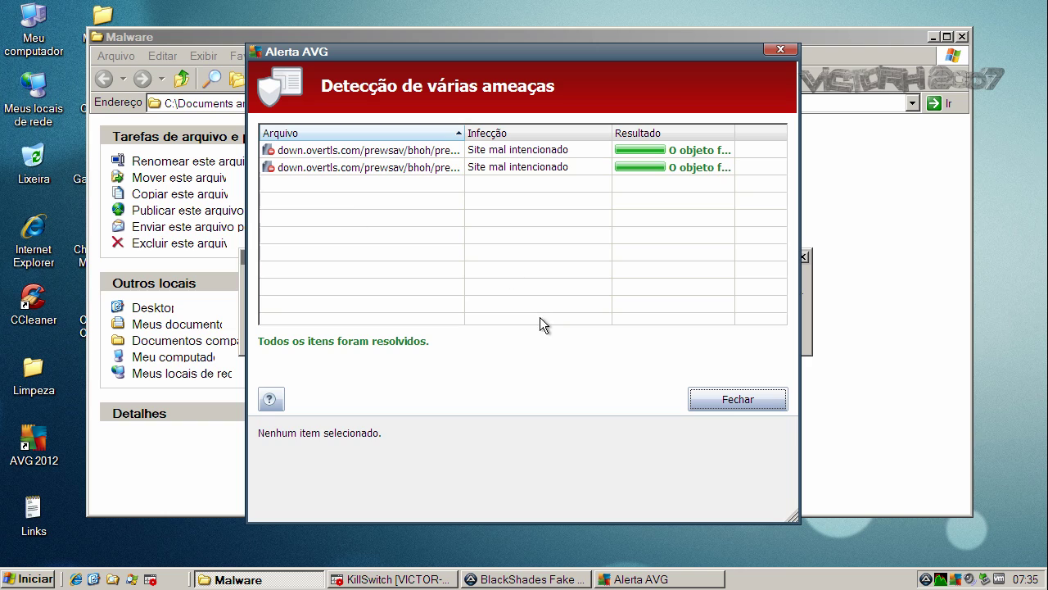
left_click(712, 397)
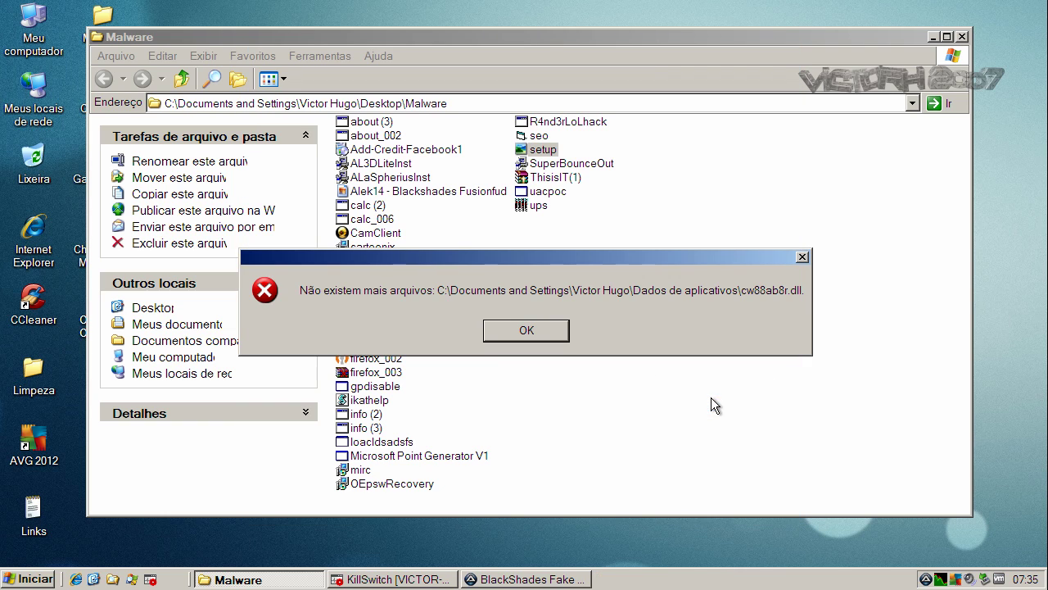
left_click(524, 330)
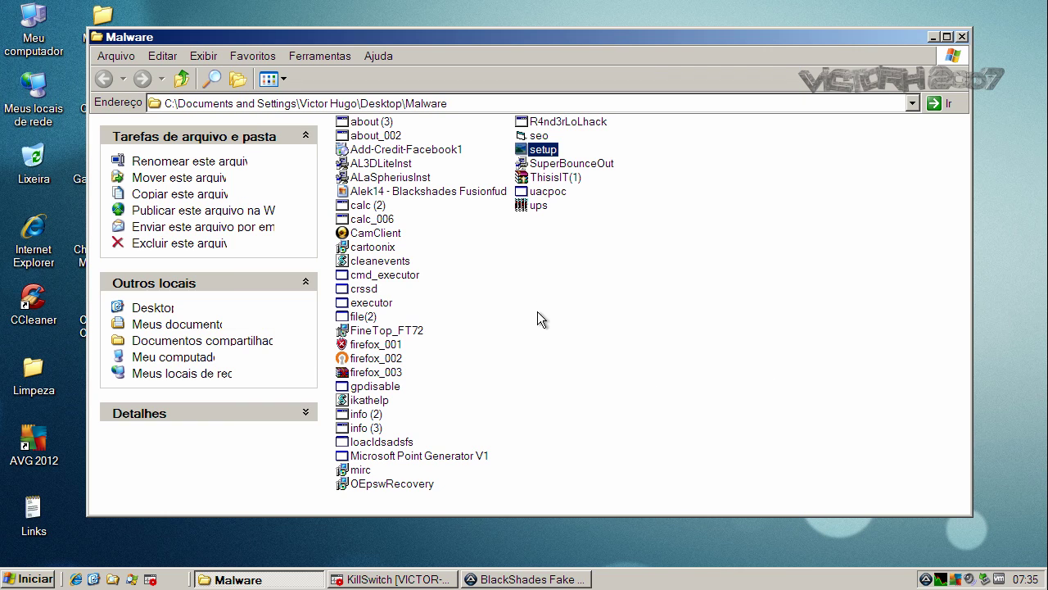
Install Super Bounce Out from SuperBounceOut, accepting the license terms and finishing without launching the game.
double_click(555, 165)
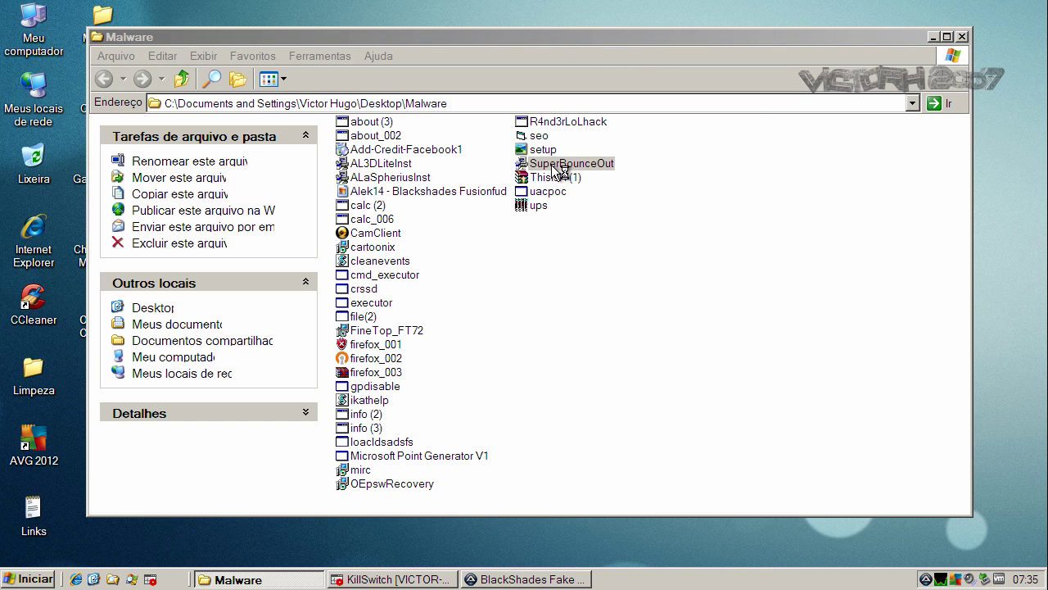
left_click(622, 432)
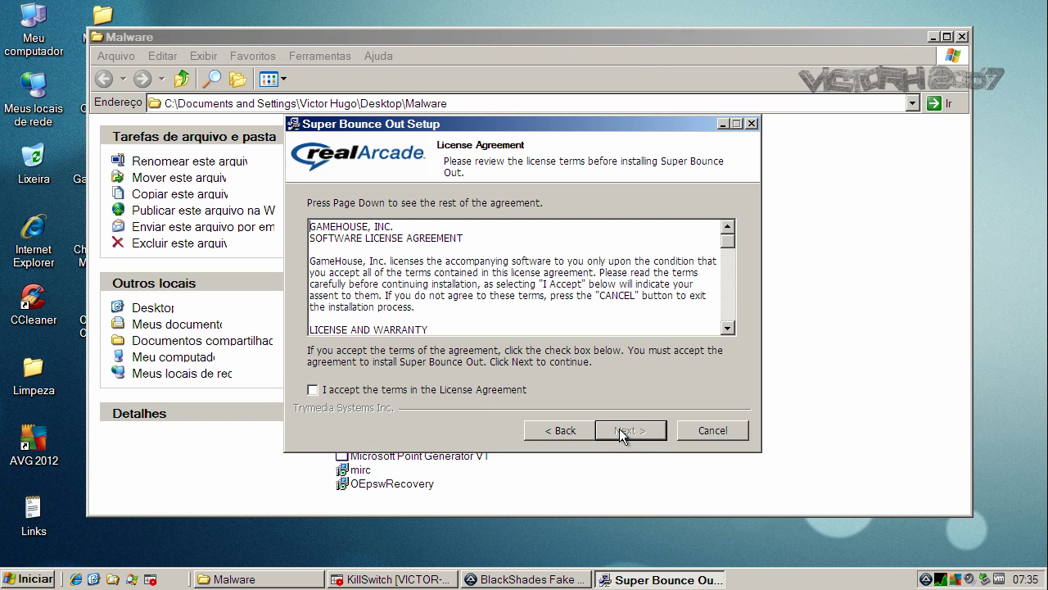
left_click(348, 391)
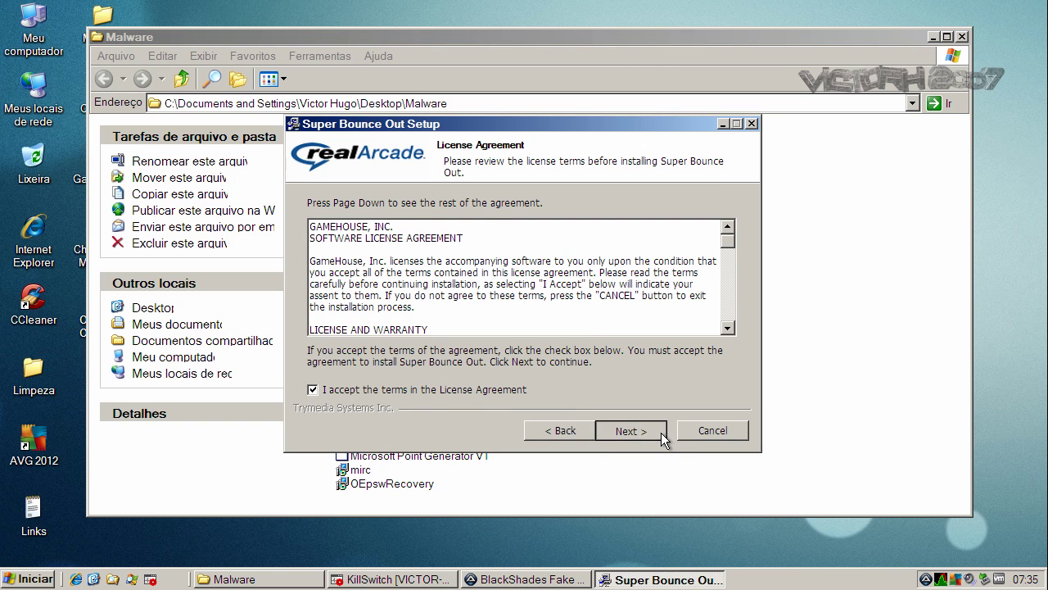
left_click(662, 434)
left_click(638, 432)
left_click(642, 433)
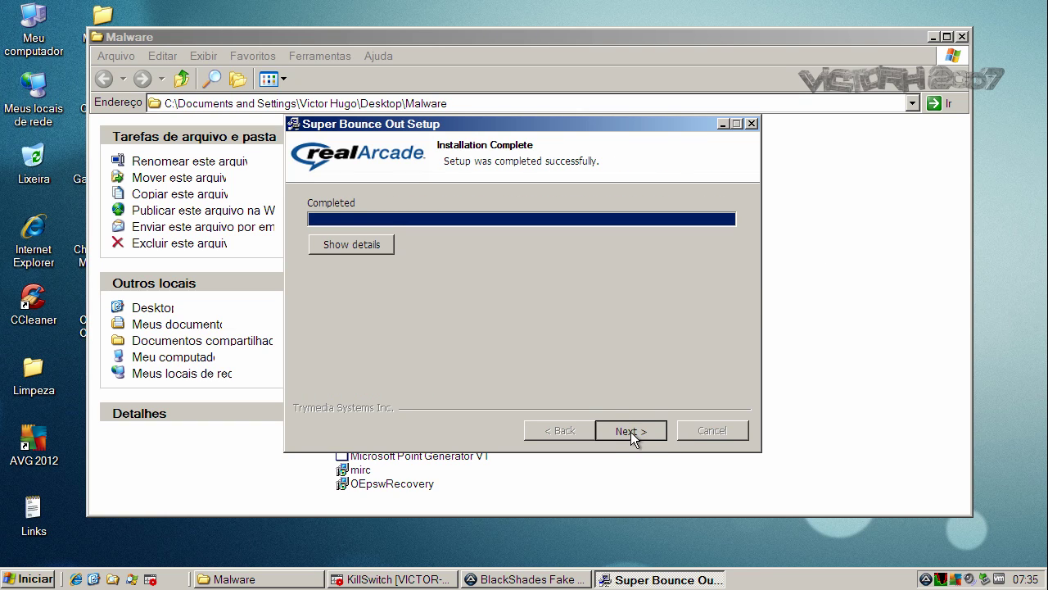
left_click(632, 432)
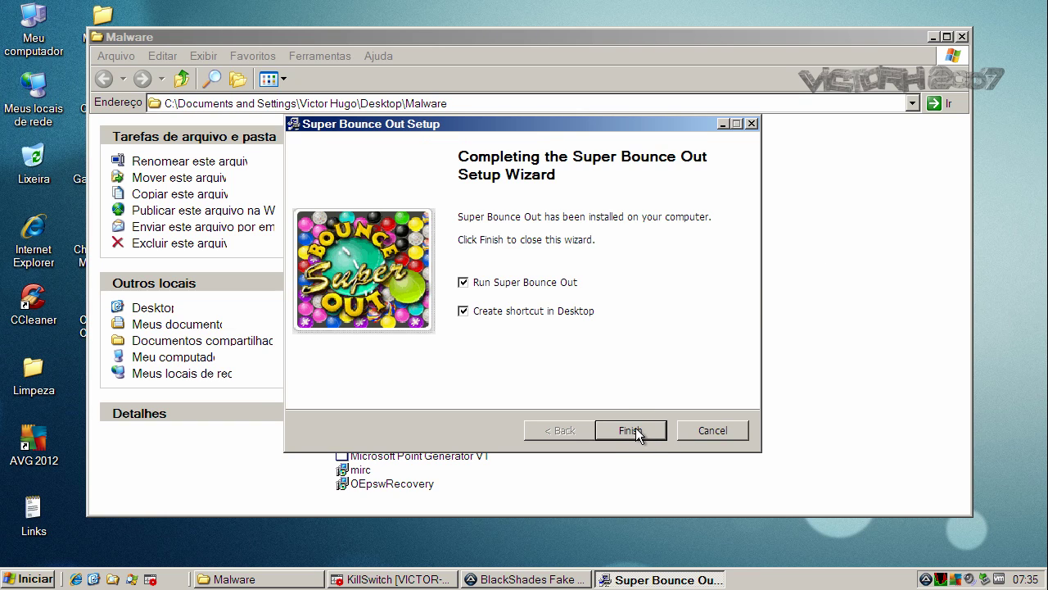
left_click(464, 283)
left_click(631, 431)
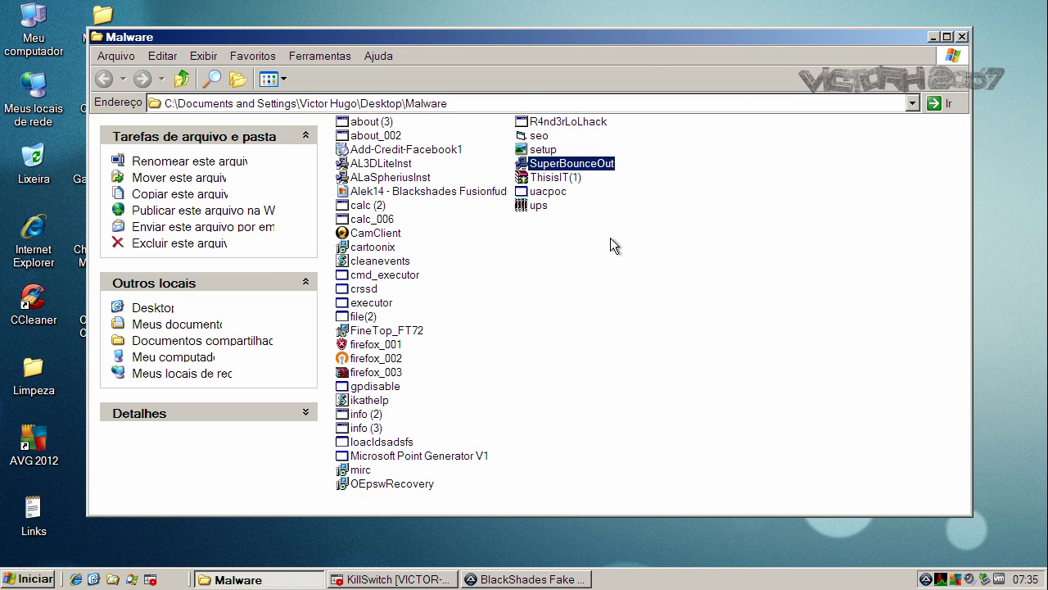
Run uacpoc and ups from the Malware folder, quarantine UPS.EXE without restarting the computer, and remove the detected poc.exe.
left_click(540, 193)
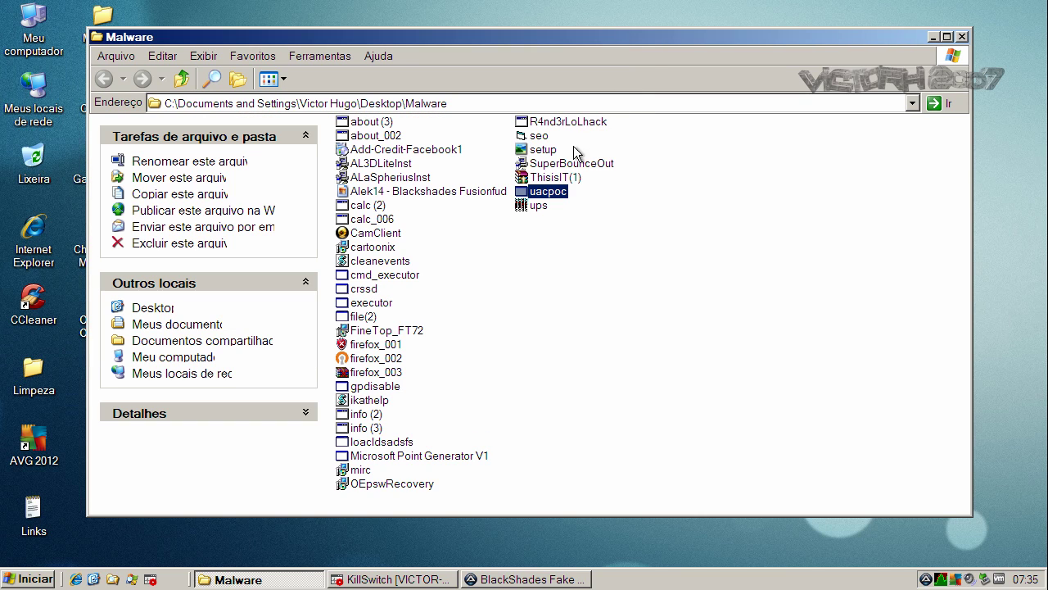
left_click(538, 206)
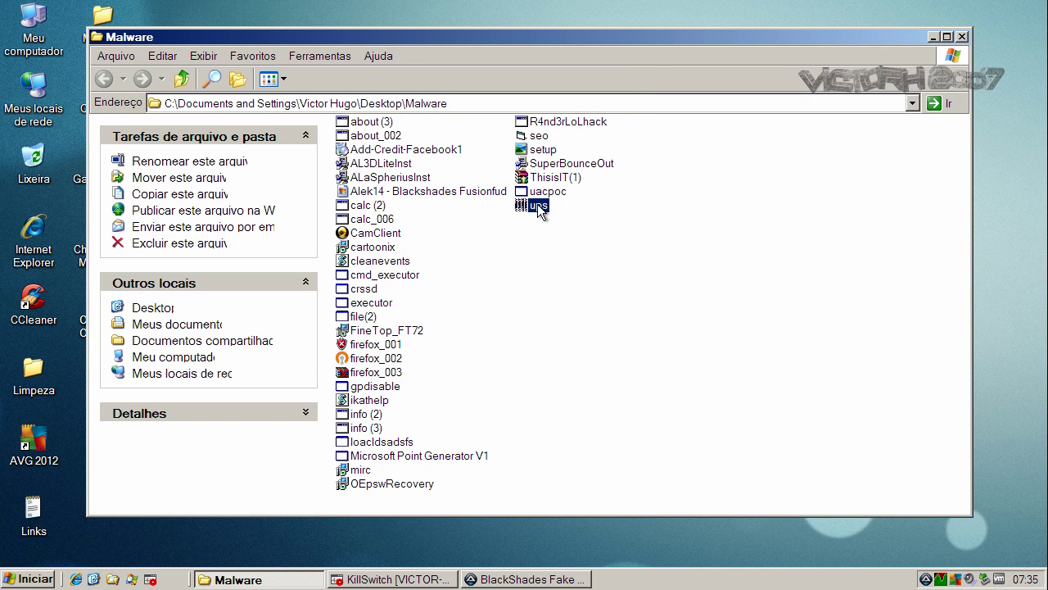
left_click(528, 212)
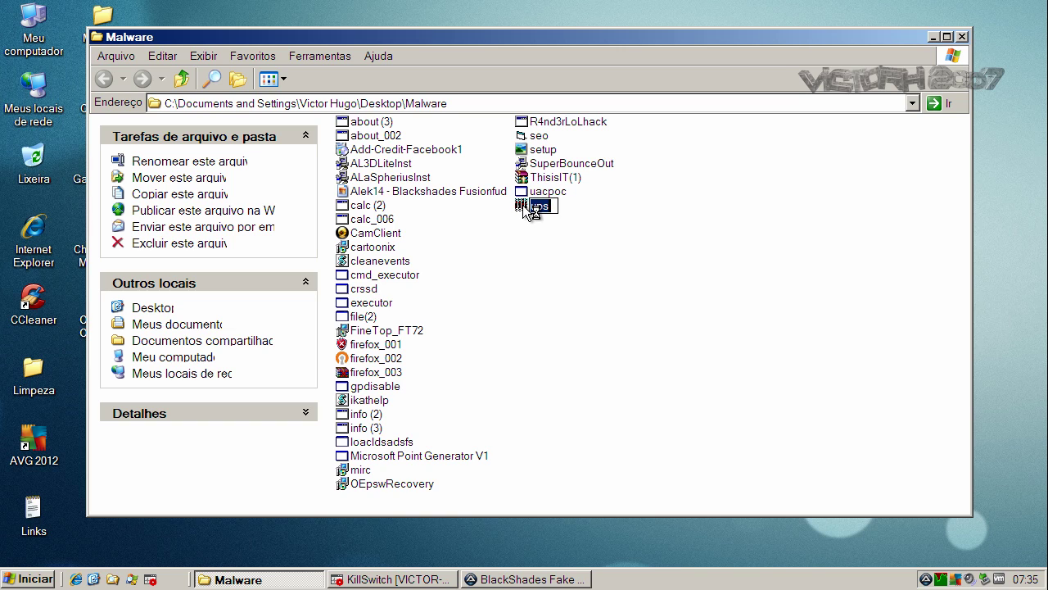
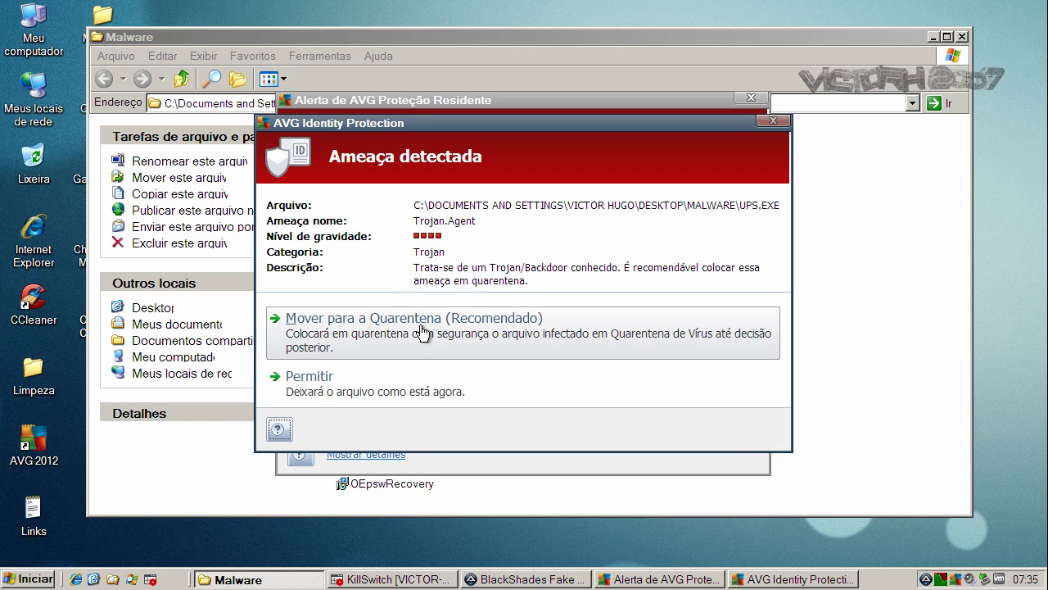
left_click(420, 326)
left_click(543, 323)
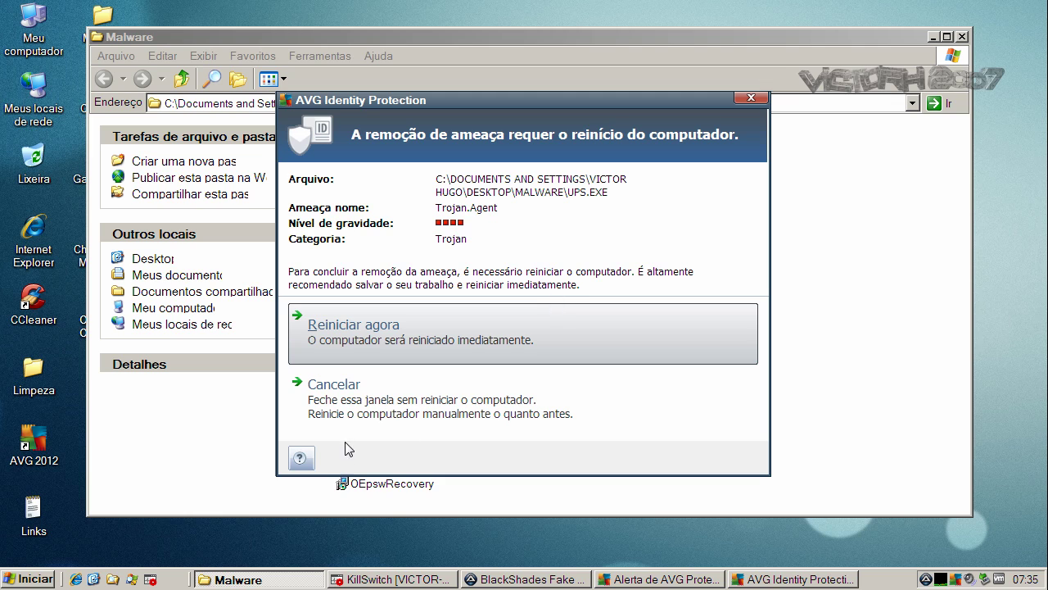
left_click(356, 389)
left_click(570, 277)
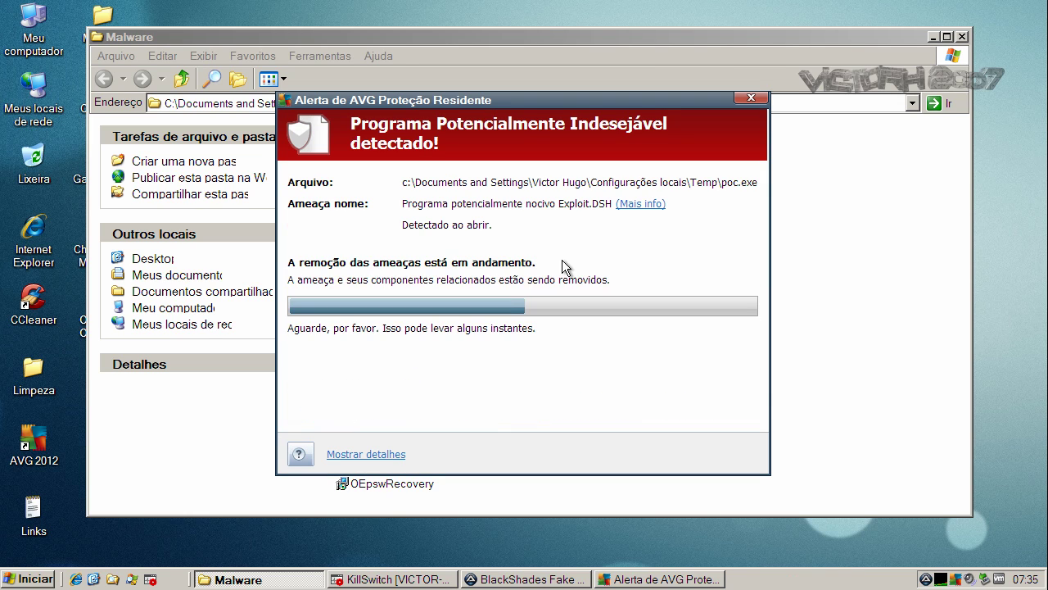
left_click(652, 454)
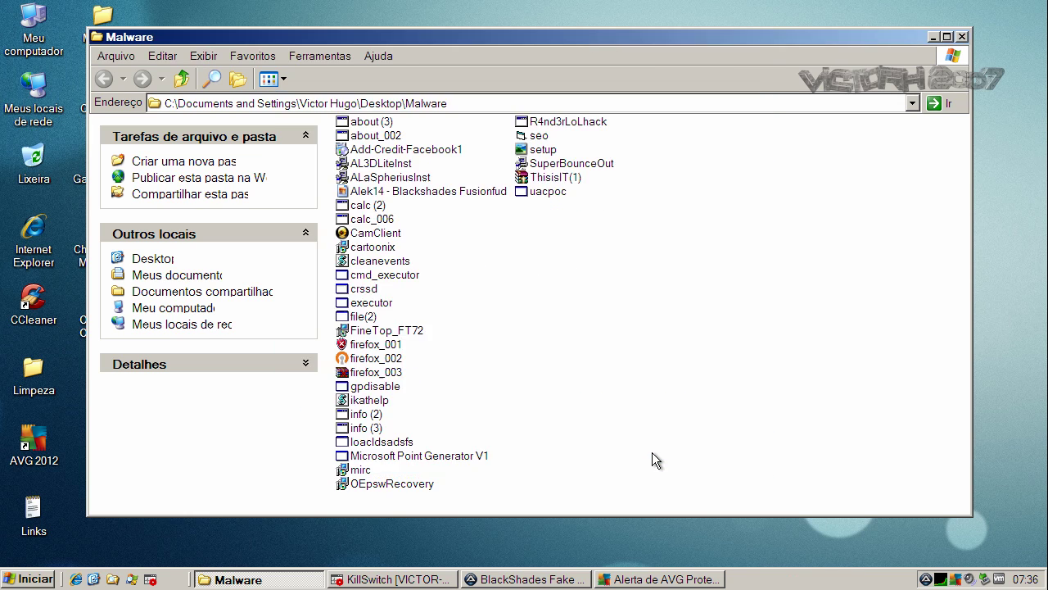
Close the Malware folder, examine the running processes and their verdicts in KillSwitch, and close KillSwitch.
left_click(962, 37)
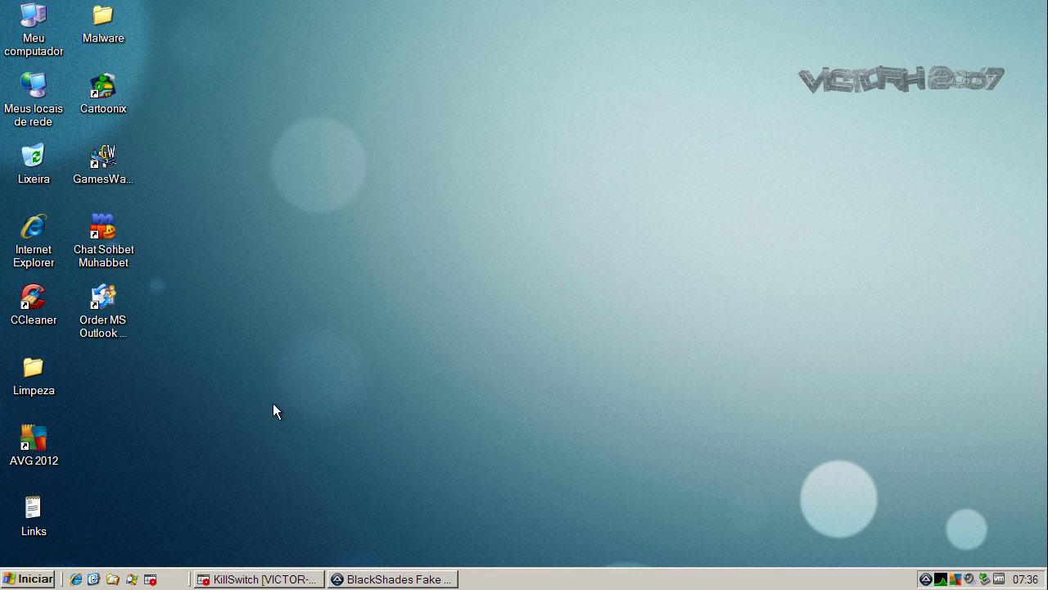
left_click(309, 579)
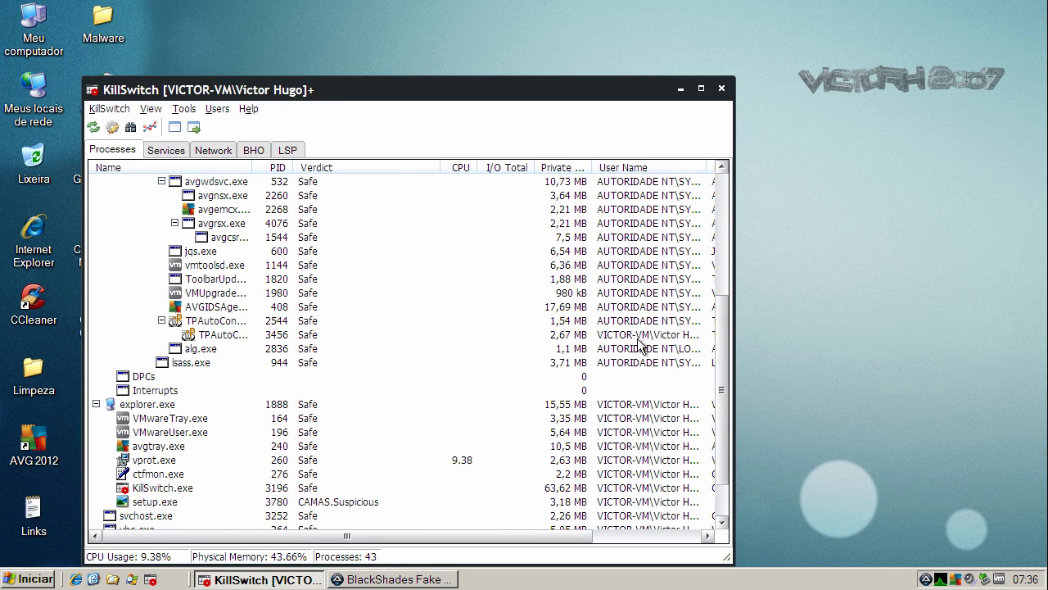
left_click_drag(719, 355, 724, 393)
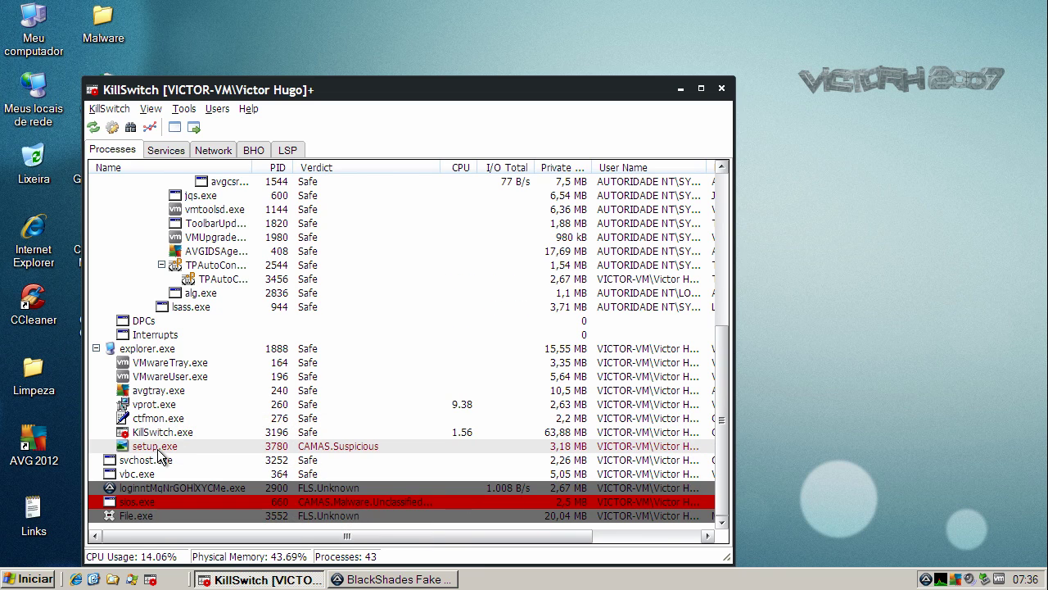
left_click(722, 87)
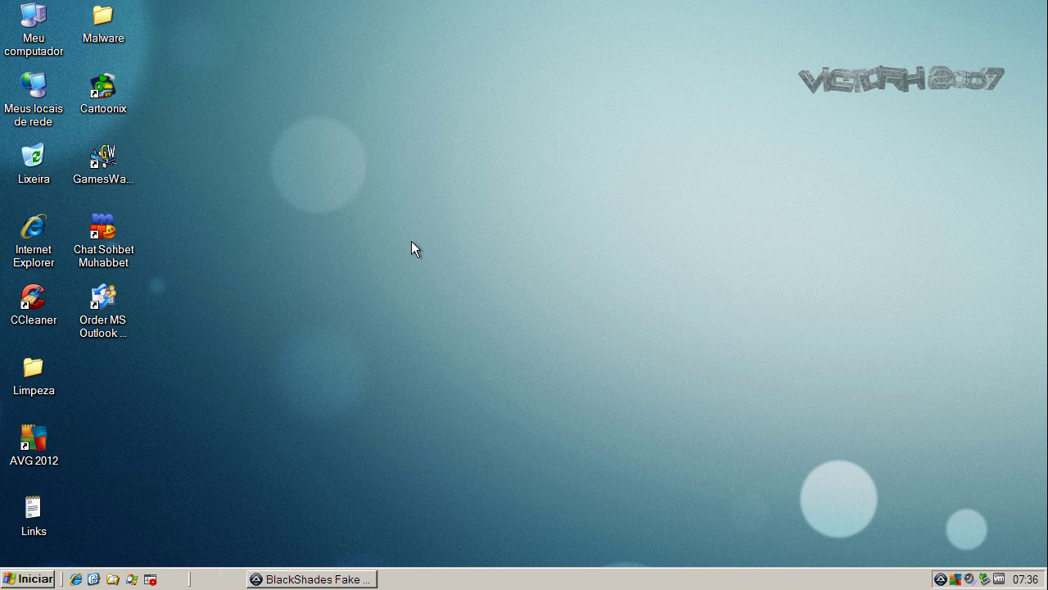
Restart the computer.
left_click(55, 577)
left_click(90, 554)
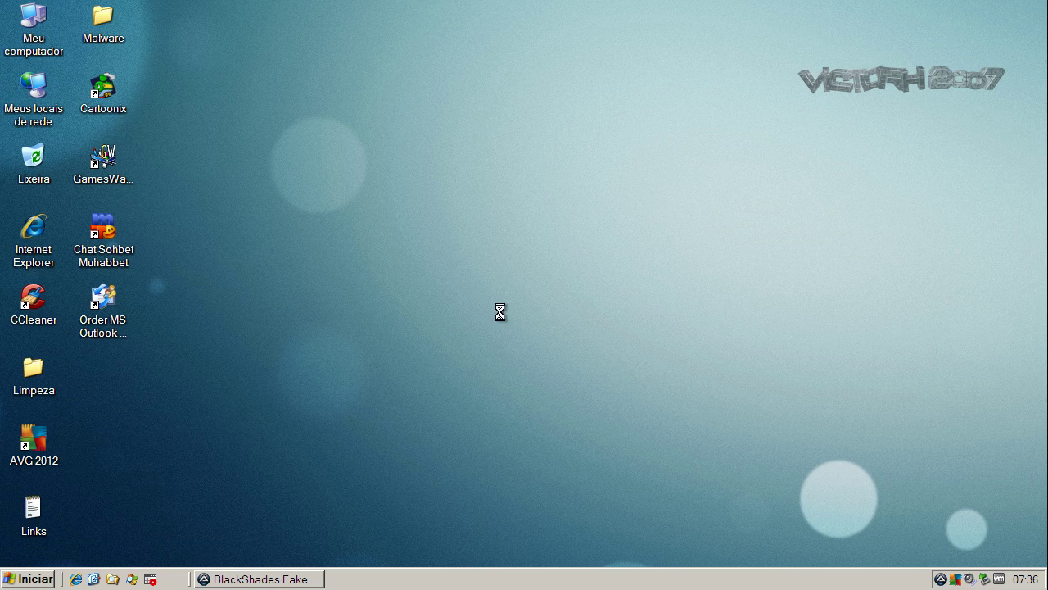
left_click(589, 229)
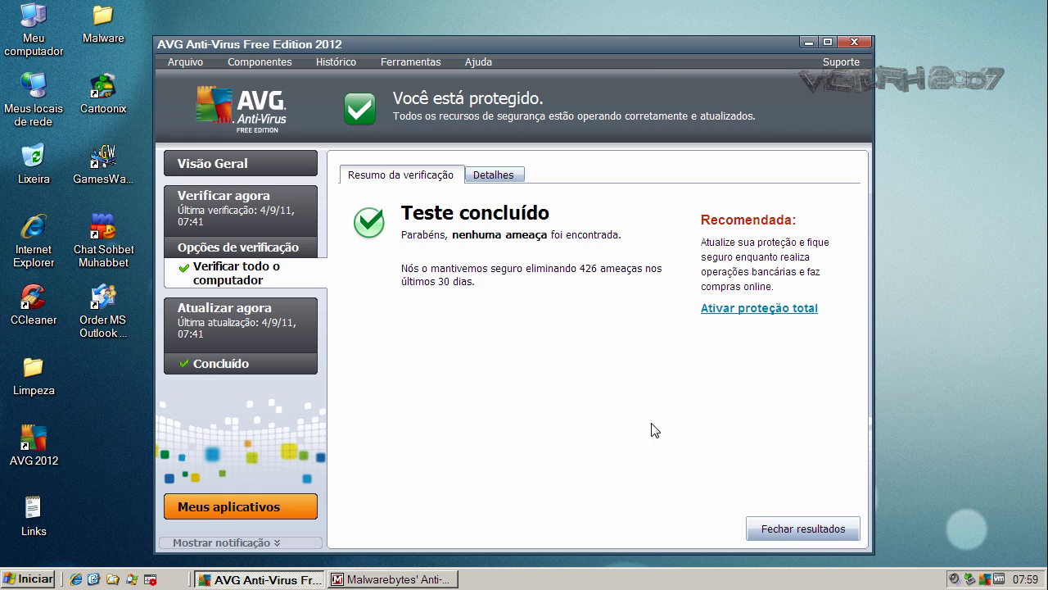
Close the AVG scan results and the AVG window, and open File Shredder.
left_click(774, 529)
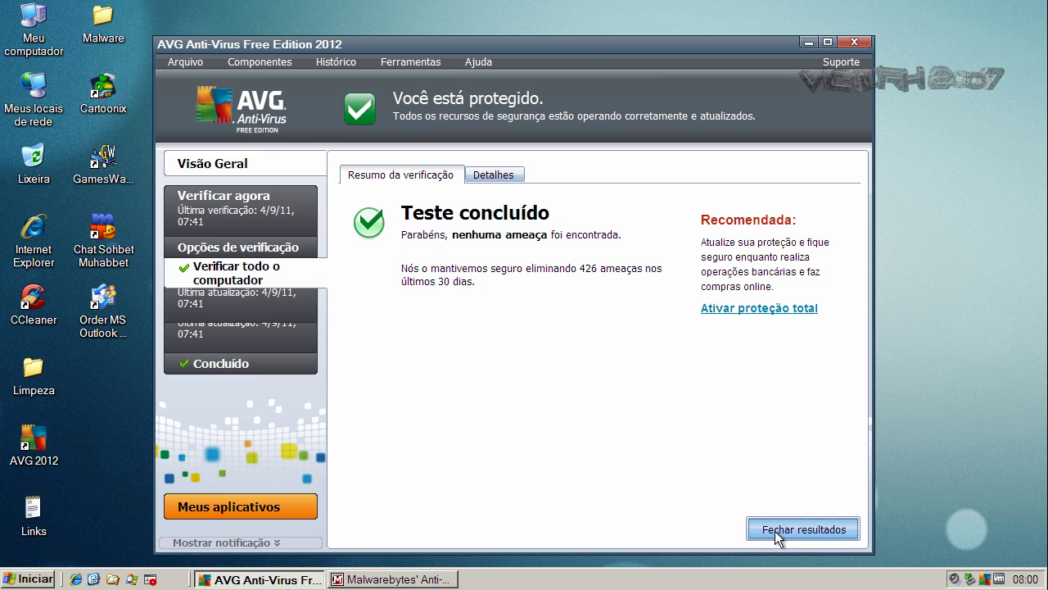
left_click(854, 42)
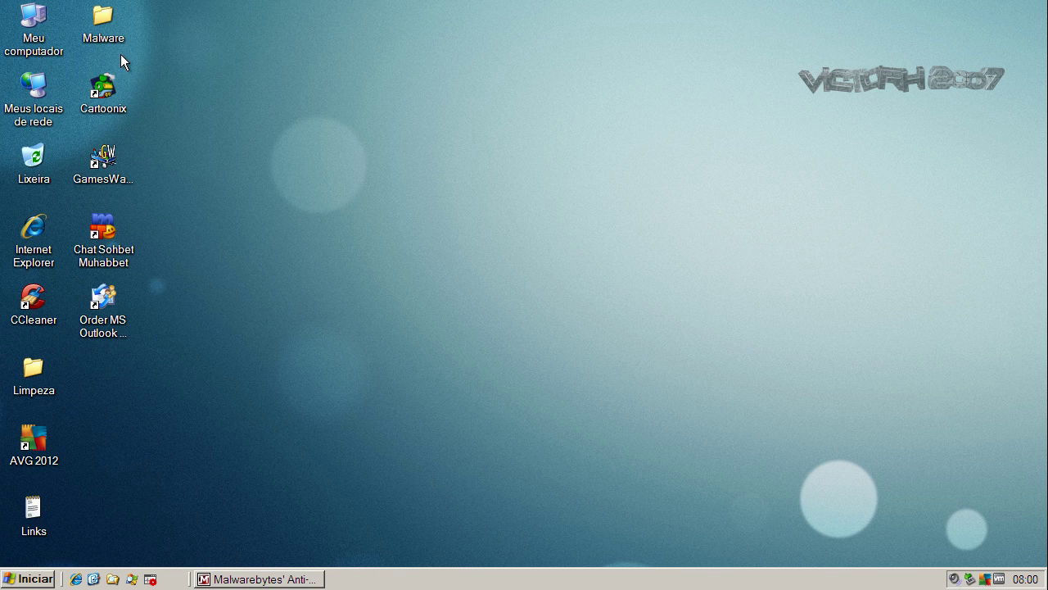
left_click(45, 580)
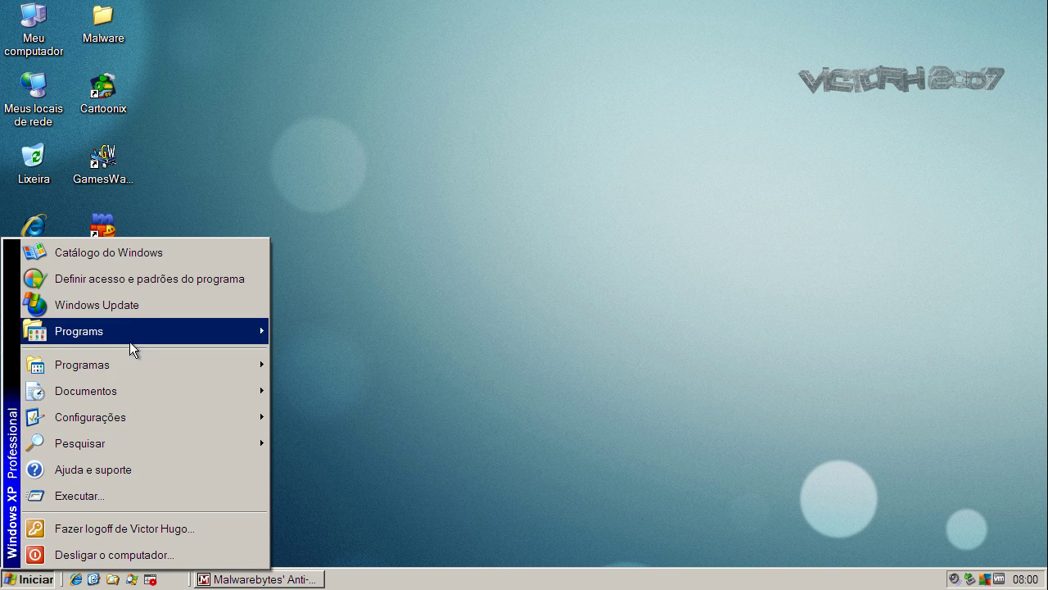
mouse_move(131, 365)
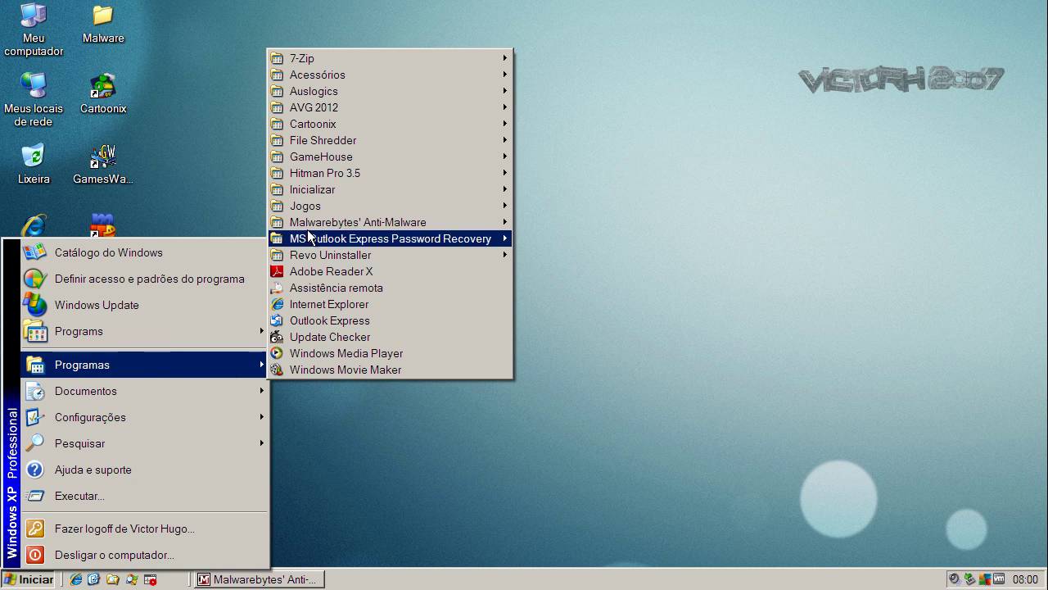
mouse_move(393, 140)
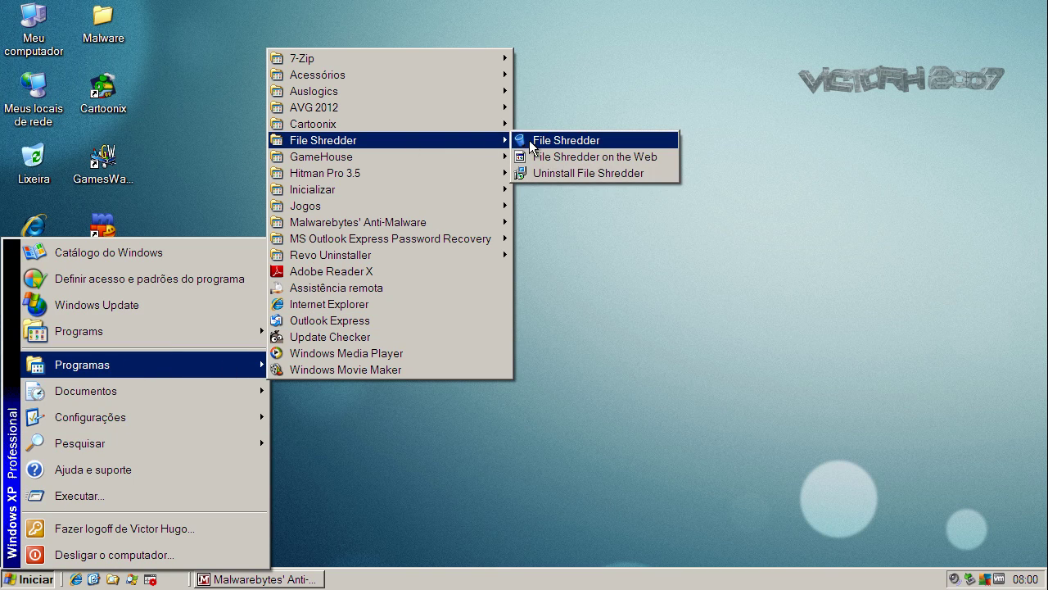
left_click(531, 140)
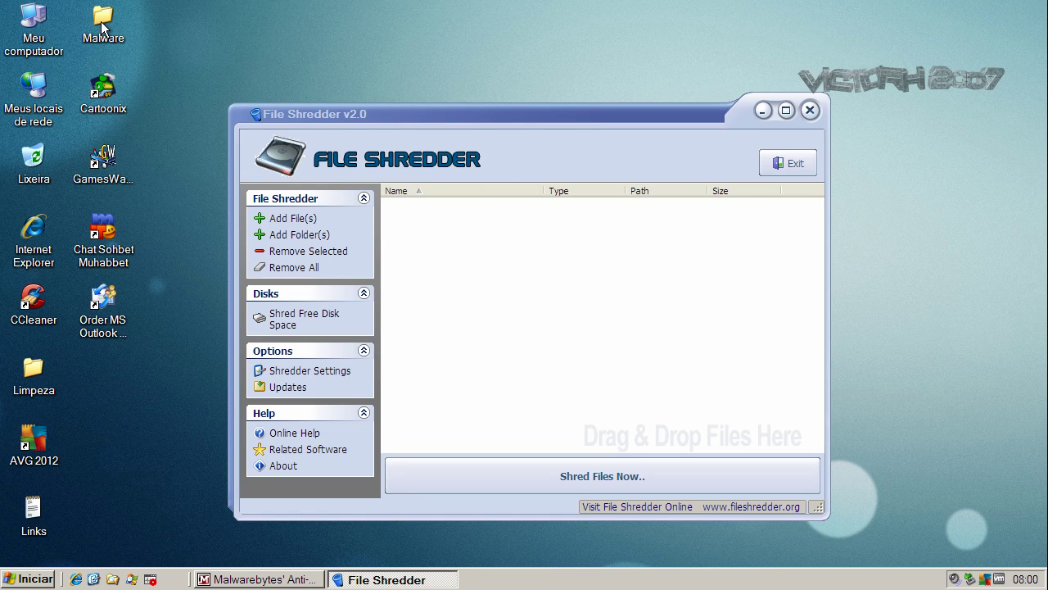
Add the desktop's Malware folder to File Shredder, shred it permanently, and close File Shredder.
left_click_drag(263, 92, 442, 245)
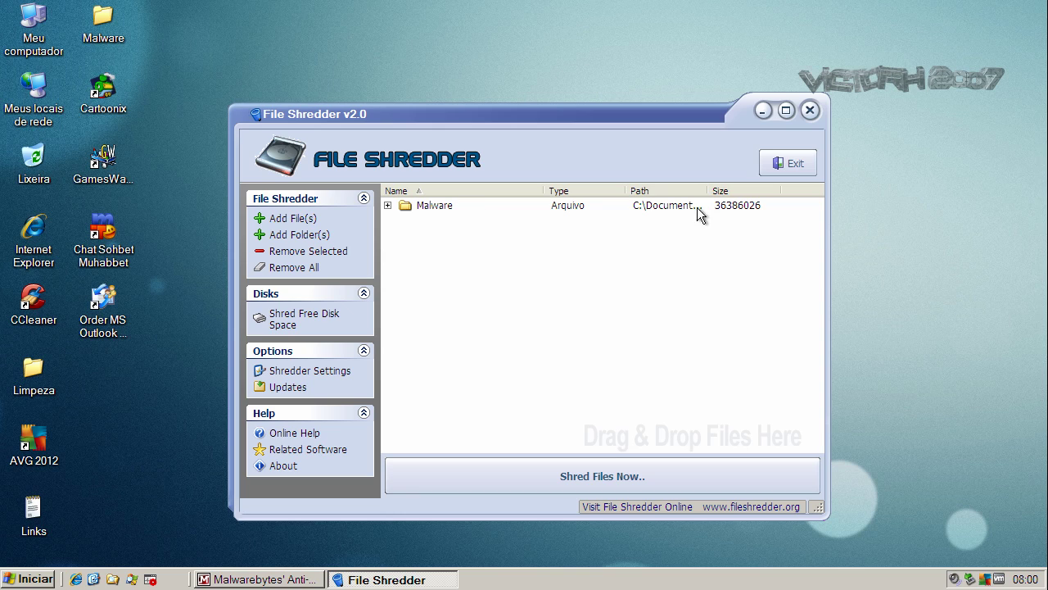
left_click(615, 478)
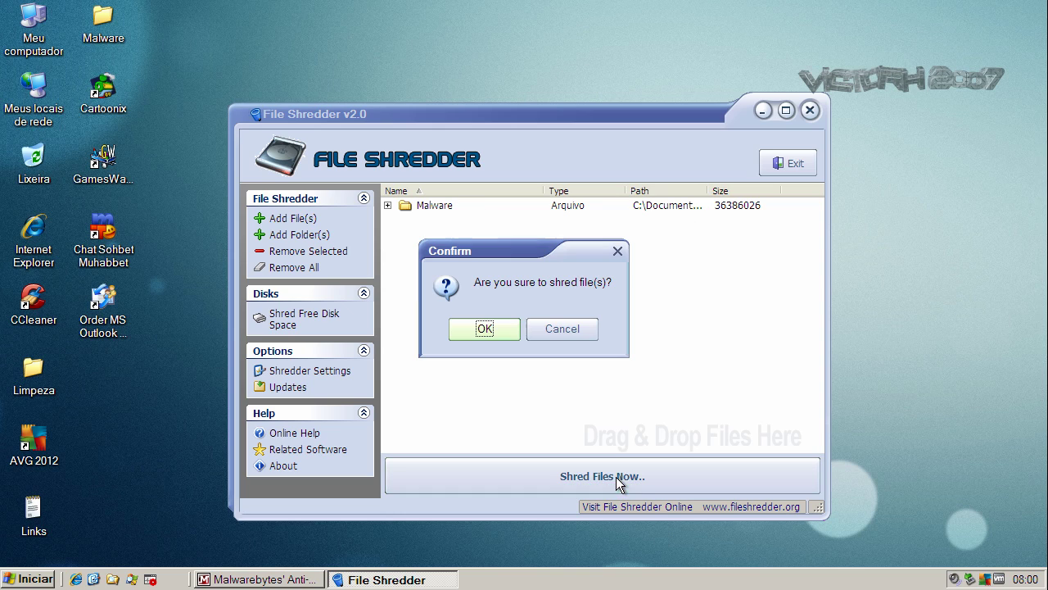
left_click(494, 326)
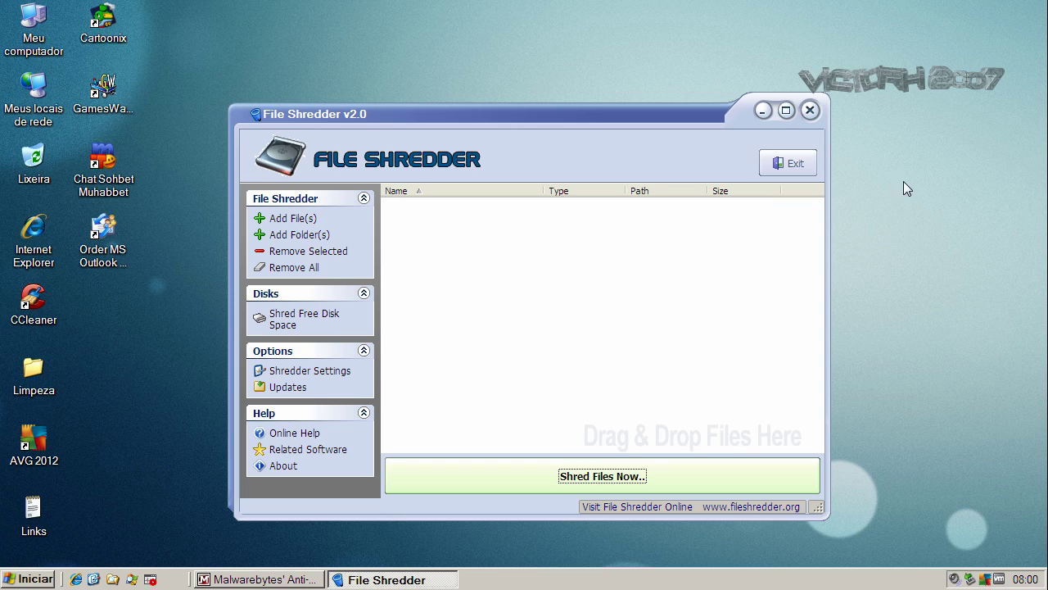
left_click(810, 110)
Switch to Malwarebytes' Anti-Malware, check for database updates, and run a quick scan (Verificação Rápida).
left_click(265, 581)
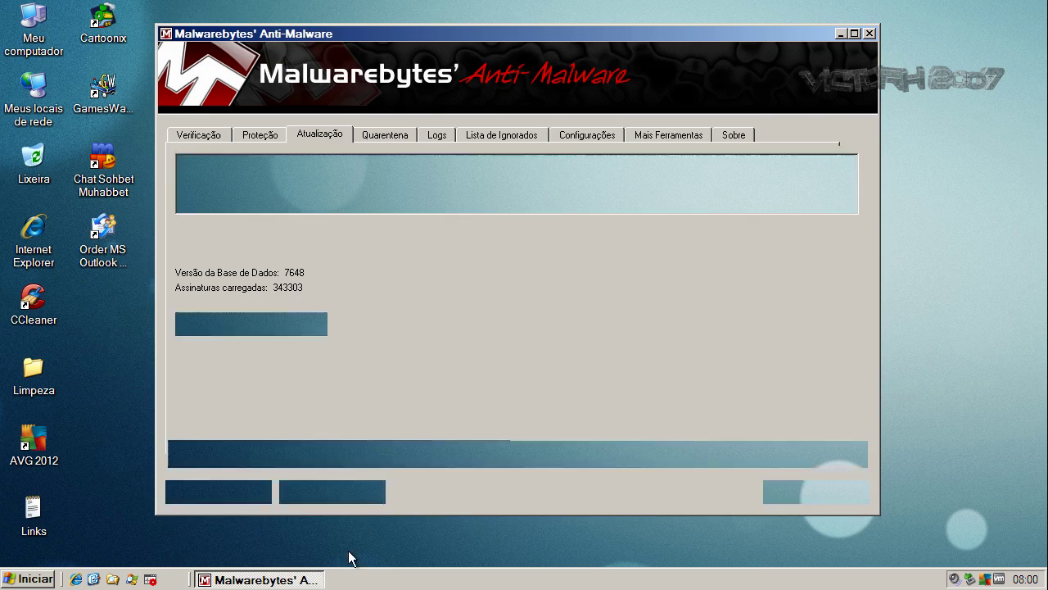
left_click(280, 323)
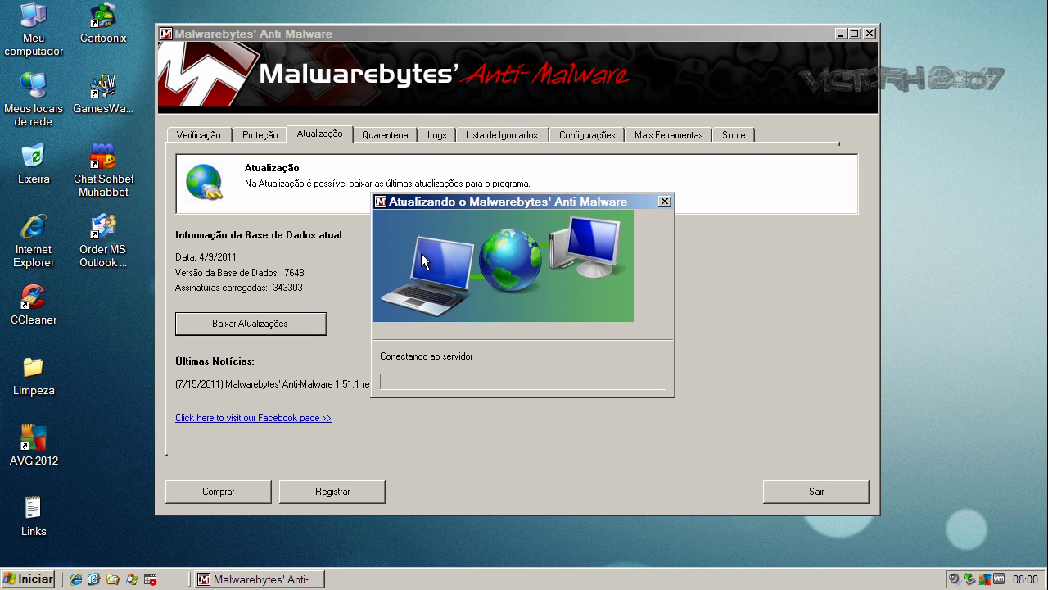
left_click(492, 334)
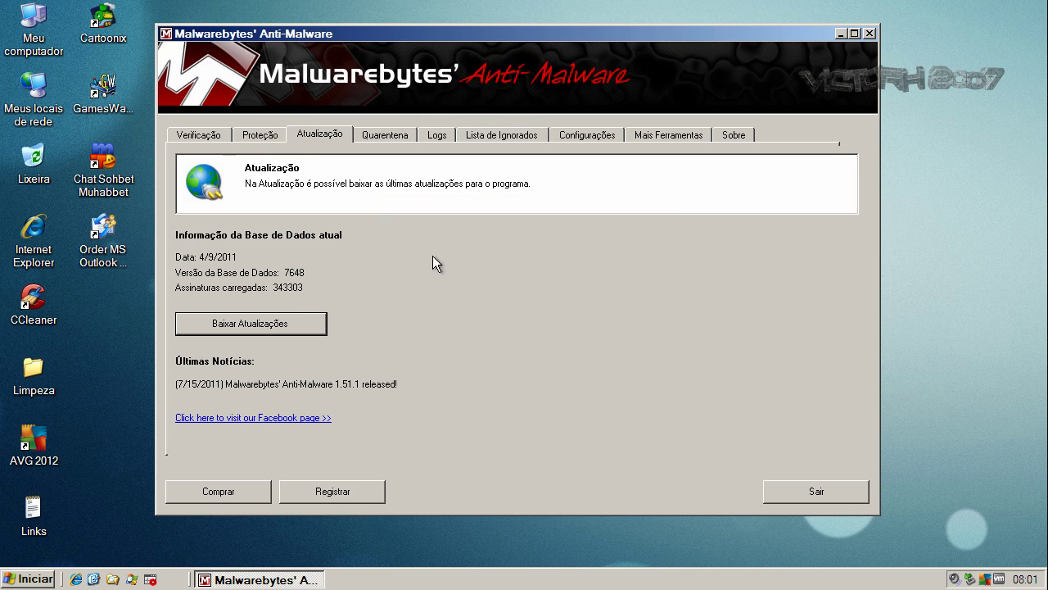
left_click(205, 138)
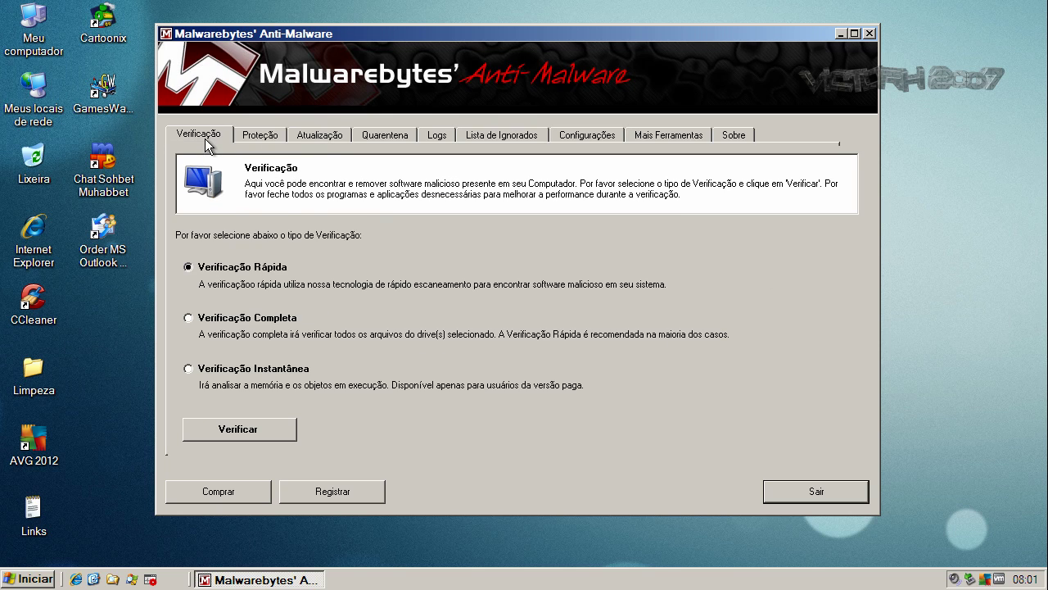
left_click(253, 430)
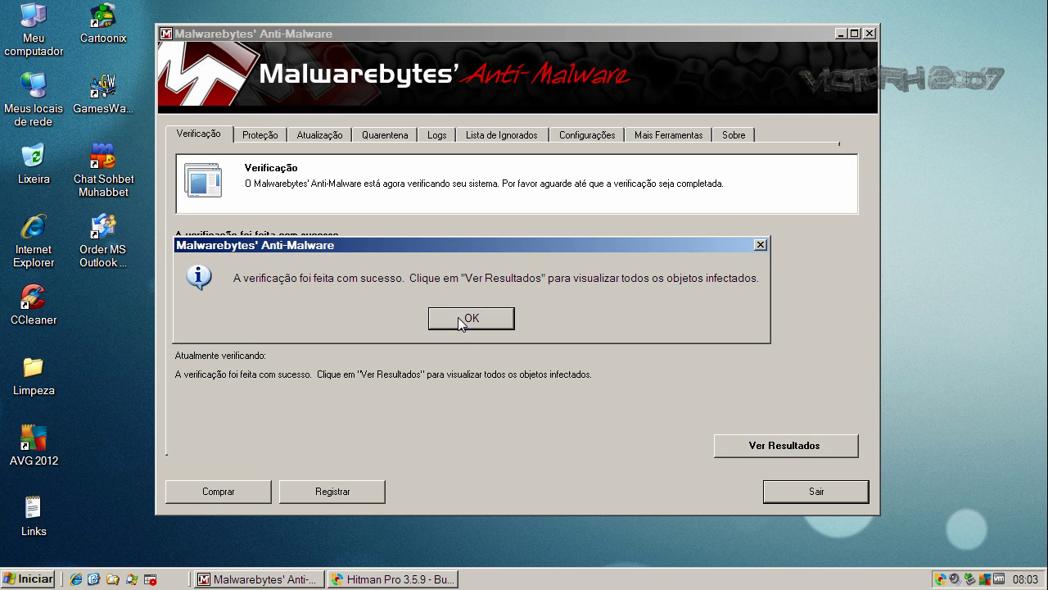
Examine each item in the Malwarebytes scan results, widening the columns to read the full file and registry paths.
left_click(459, 317)
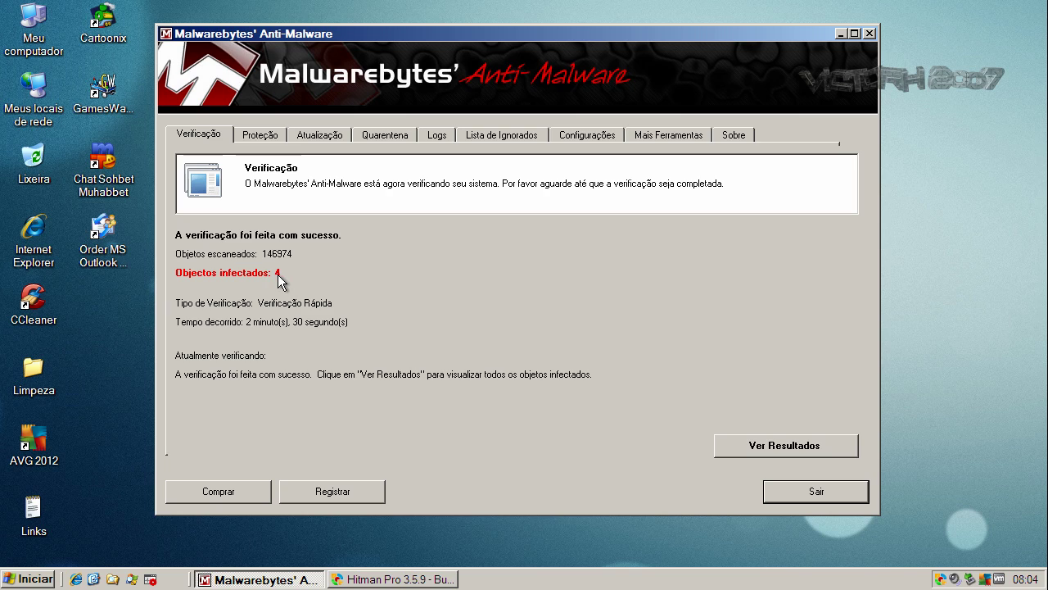
left_click(818, 448)
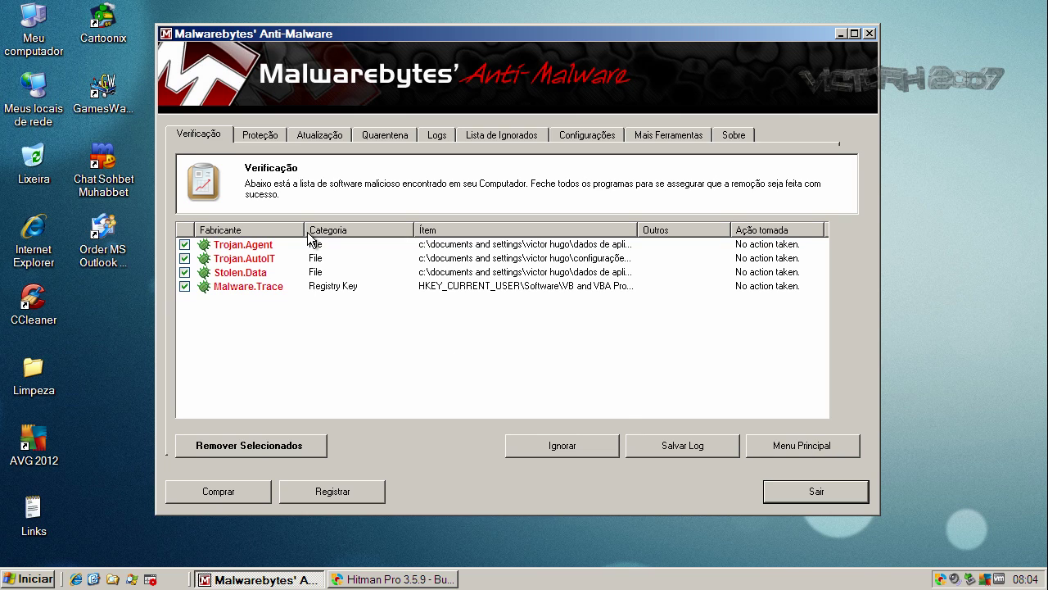
left_click_drag(305, 232, 360, 233)
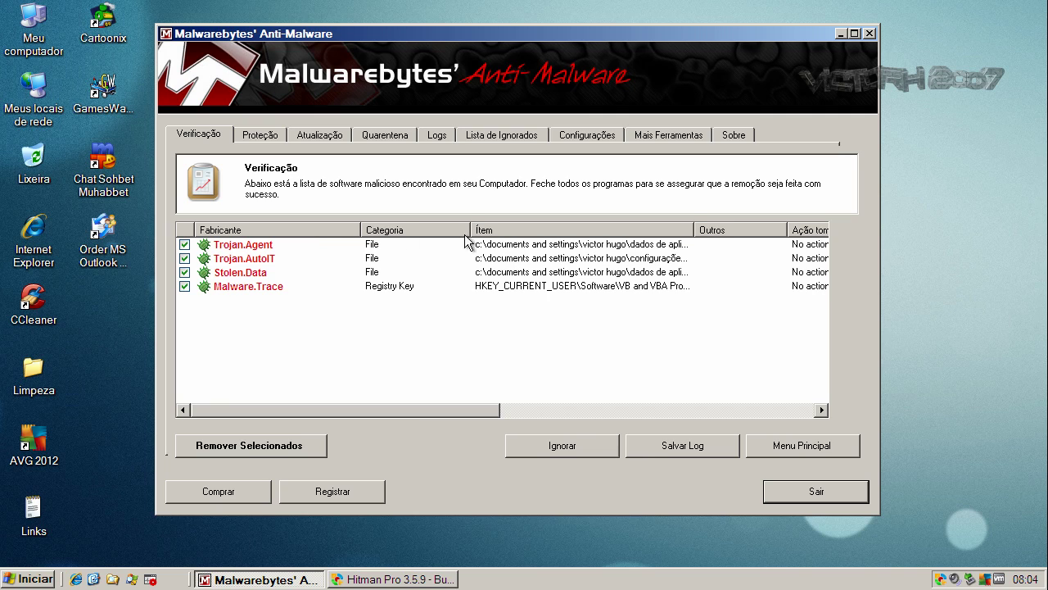
left_click_drag(694, 230, 791, 231)
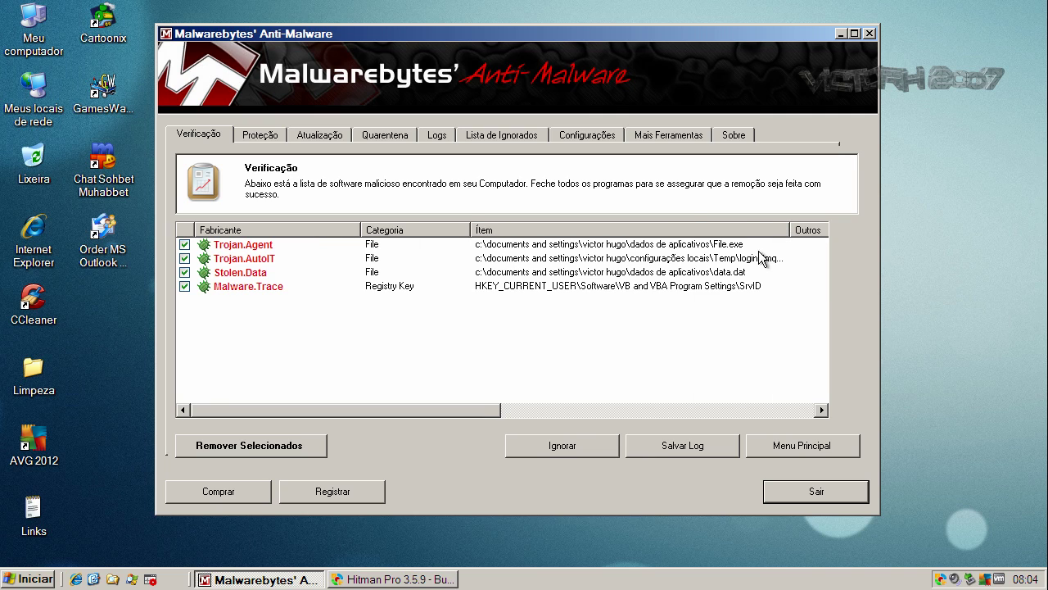
left_click(261, 248)
left_click(265, 258)
left_click(264, 247)
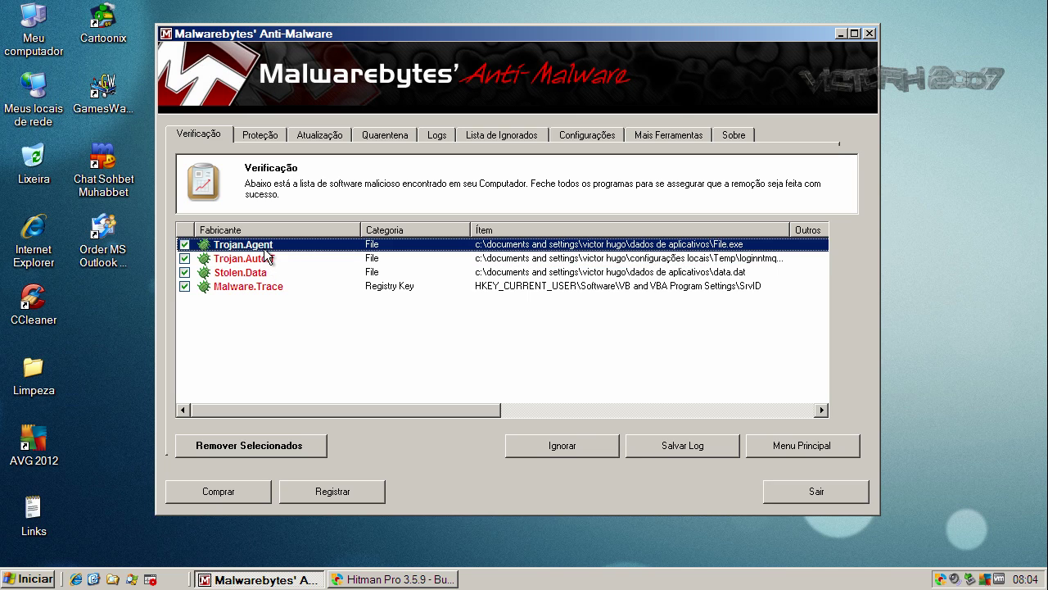
left_click(267, 259)
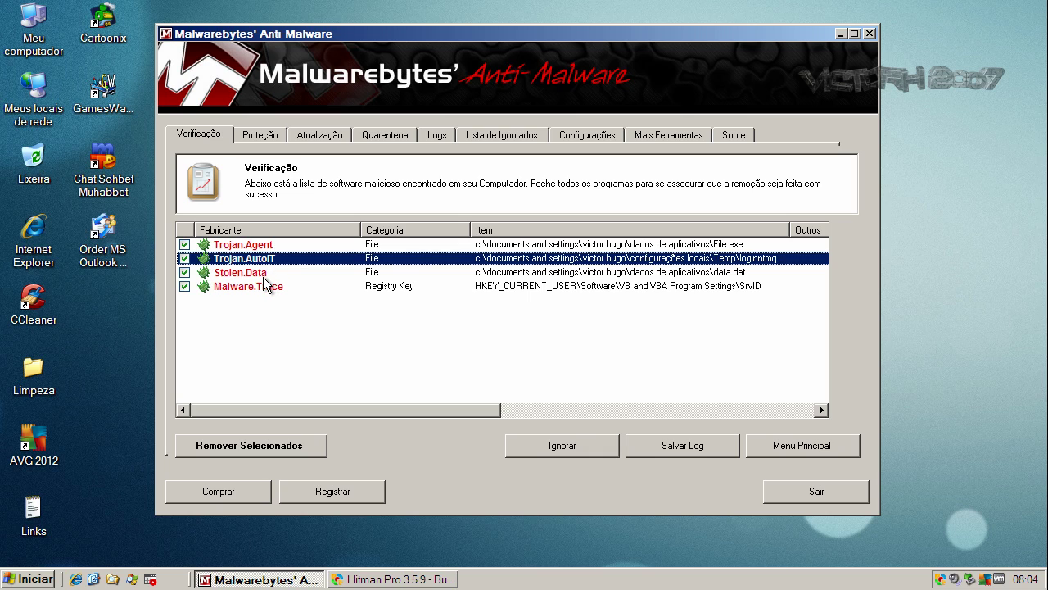
left_click(262, 277)
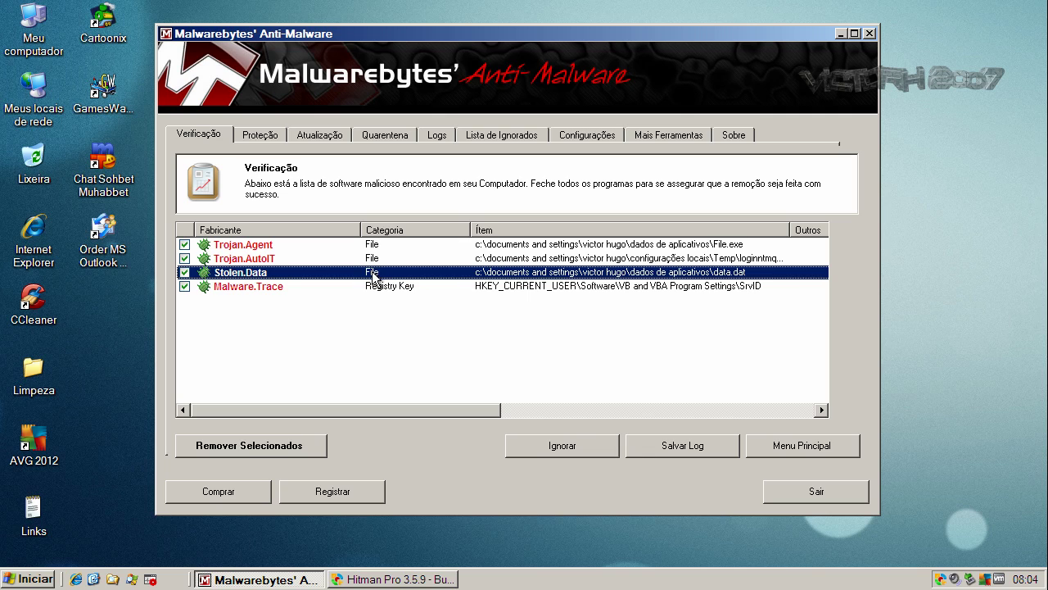
left_click(279, 287)
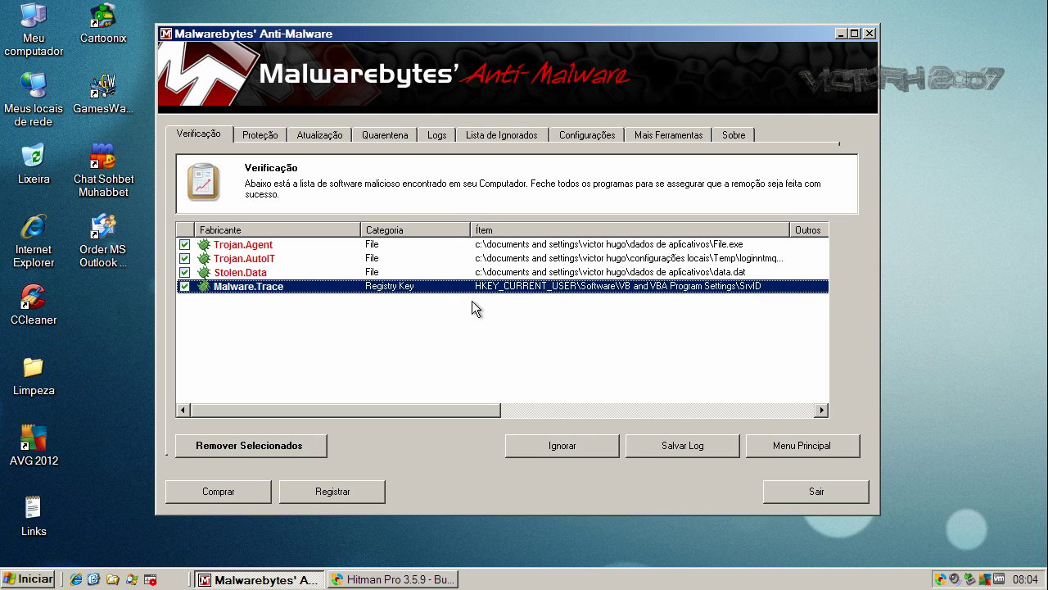
Remove all checked detections, close the scan log, decline the restart, and exit Malwarebytes.
left_click(288, 447)
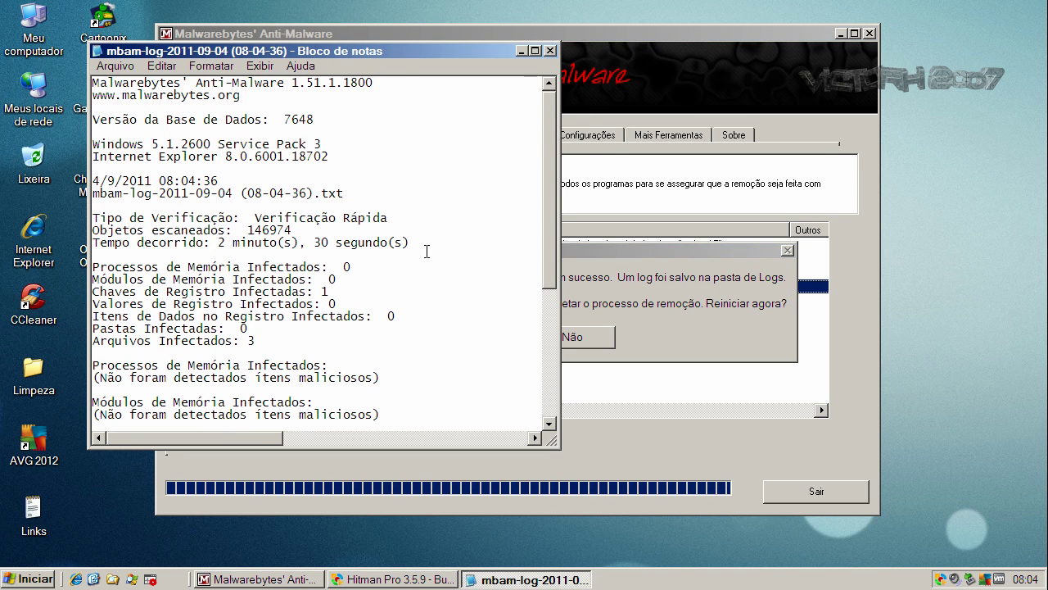
left_click_drag(326, 267, 352, 267)
left_click(551, 51)
left_click(593, 335)
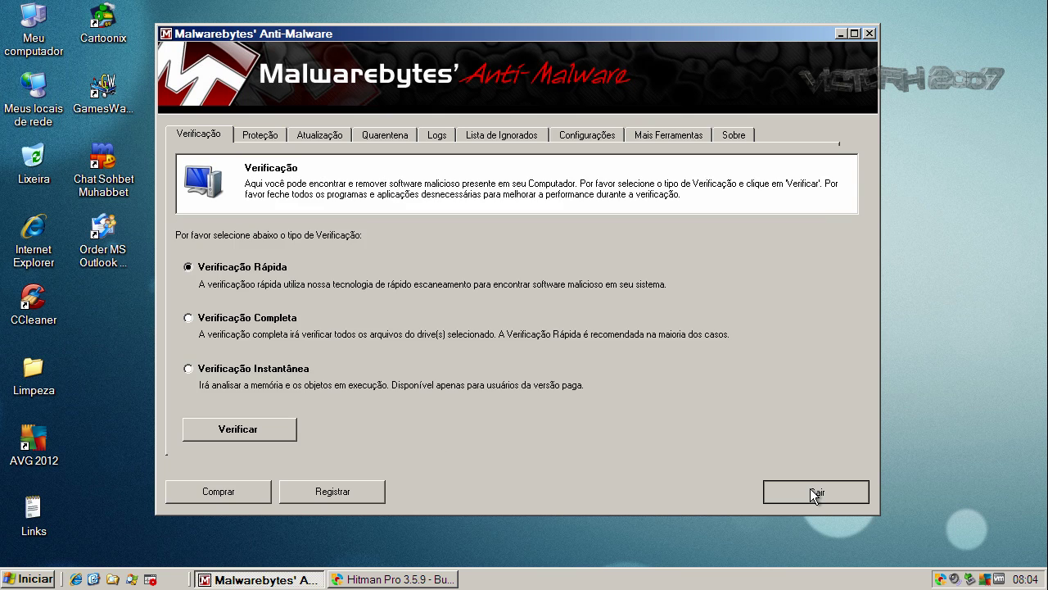
left_click(813, 492)
Switch to Hitman Pro 3.5.9 and scan the computer for malicious programs.
left_click(278, 580)
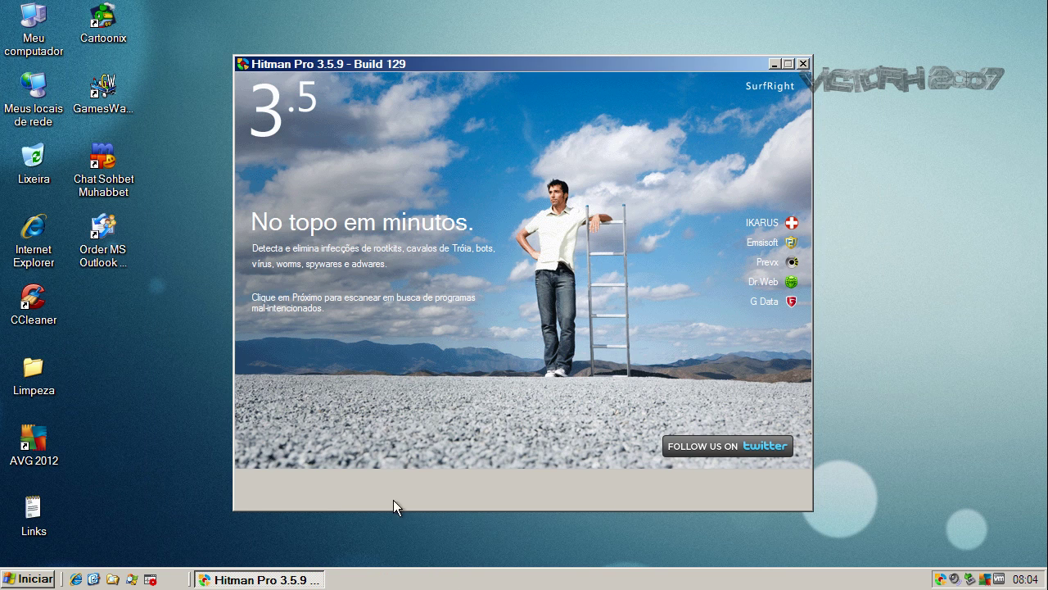
left_click(645, 489)
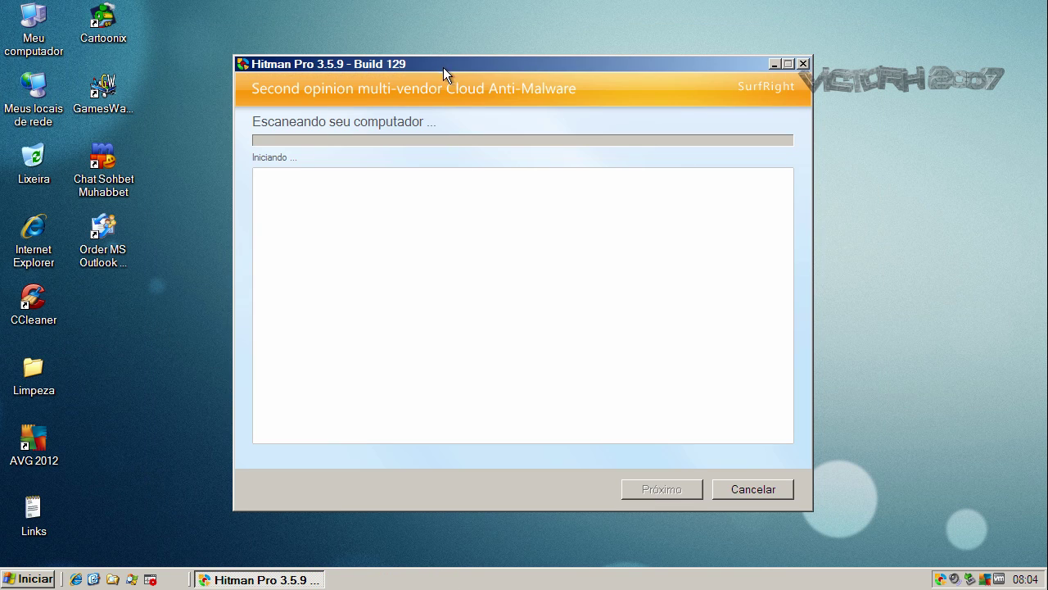
left_click_drag(443, 67, 418, 65)
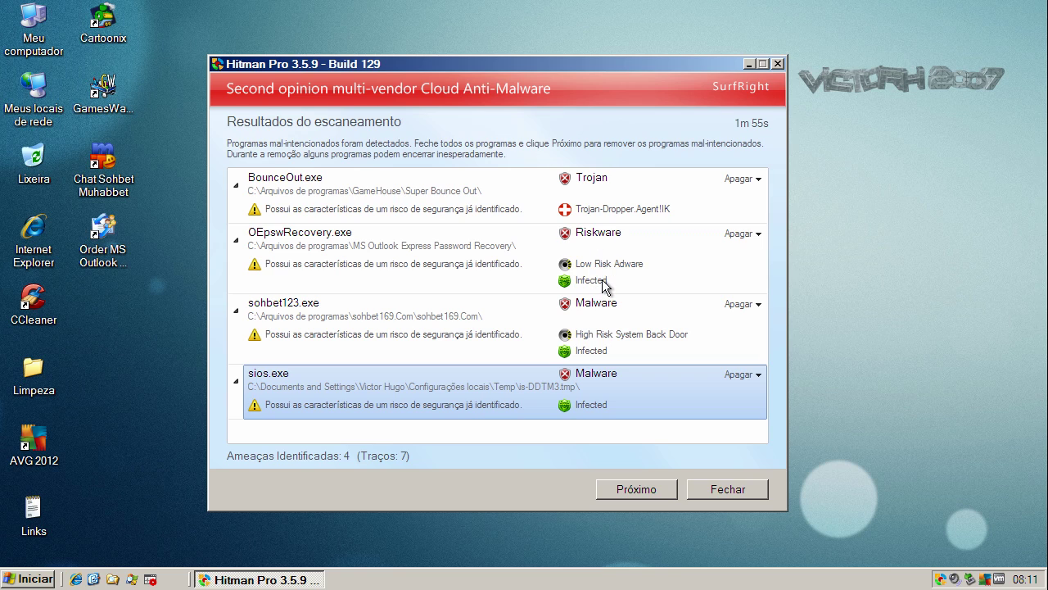
Examine the sohbet123.exe and sios.exe detections in the scan results, and close Hitman Pro without removing anything.
left_click(610, 353)
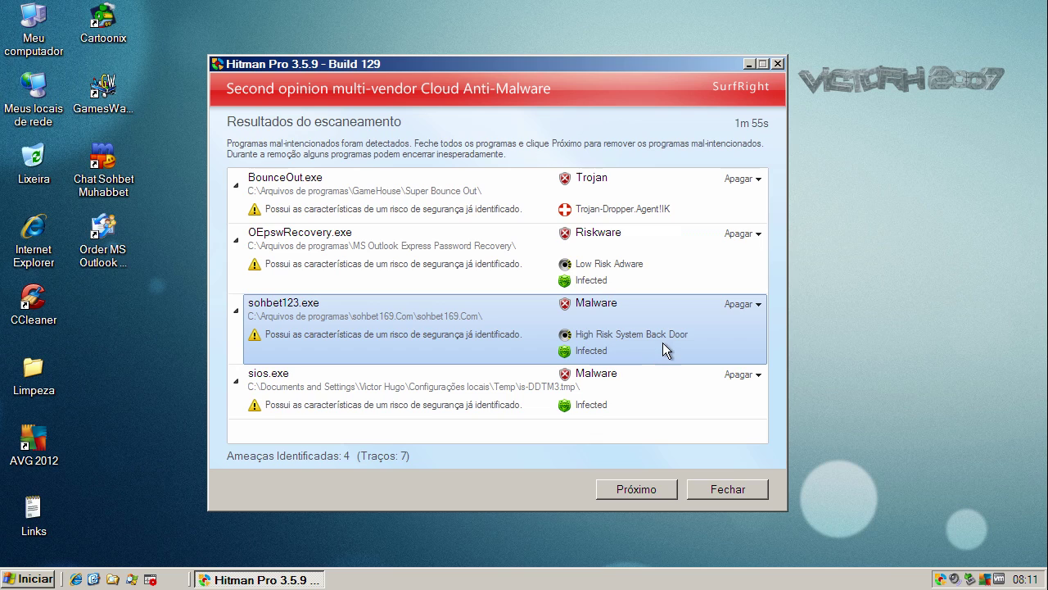
left_click(638, 396)
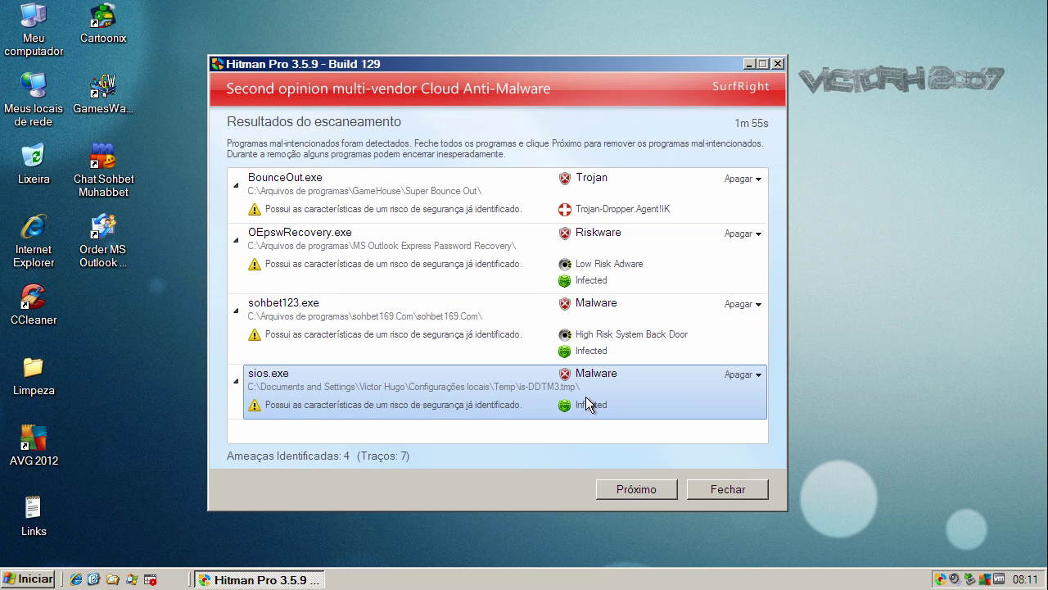
left_click(777, 64)
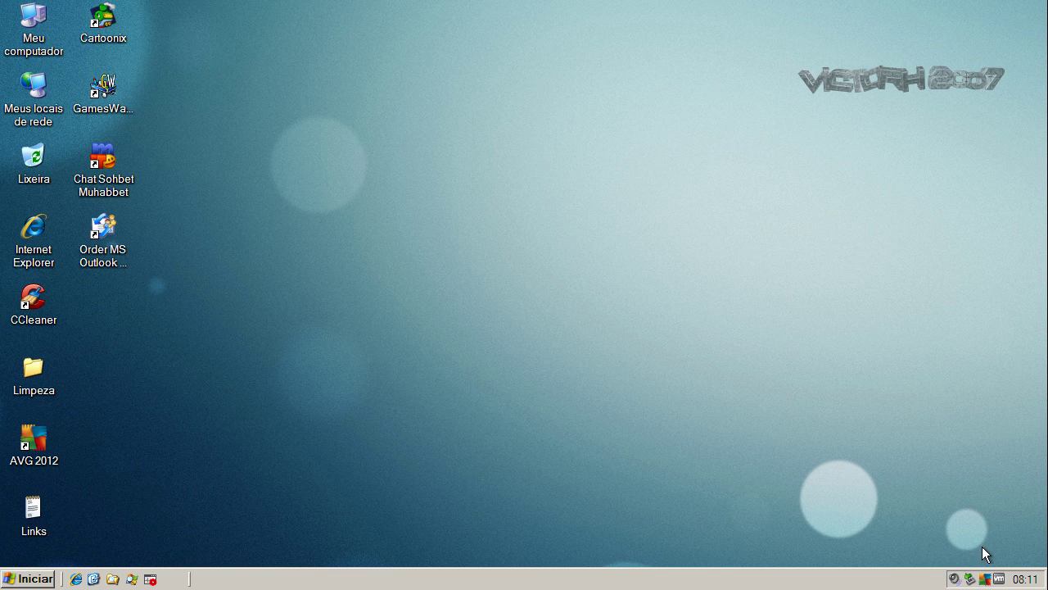
Open AVG Anti-Virus Free Edition 2012 to its overview, and show and hide the notification area.
double_click(985, 580)
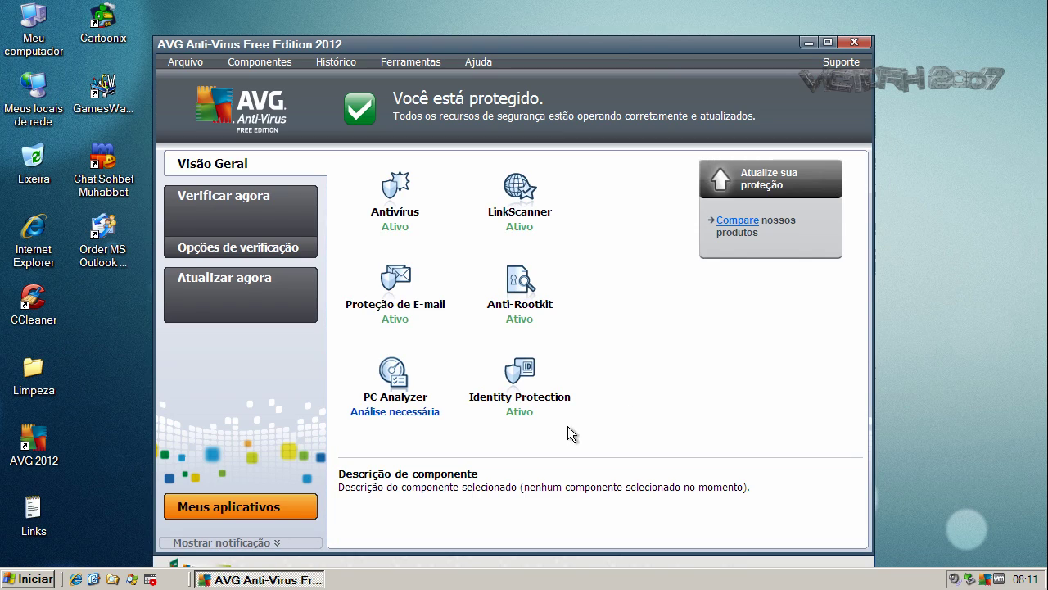
left_click(221, 543)
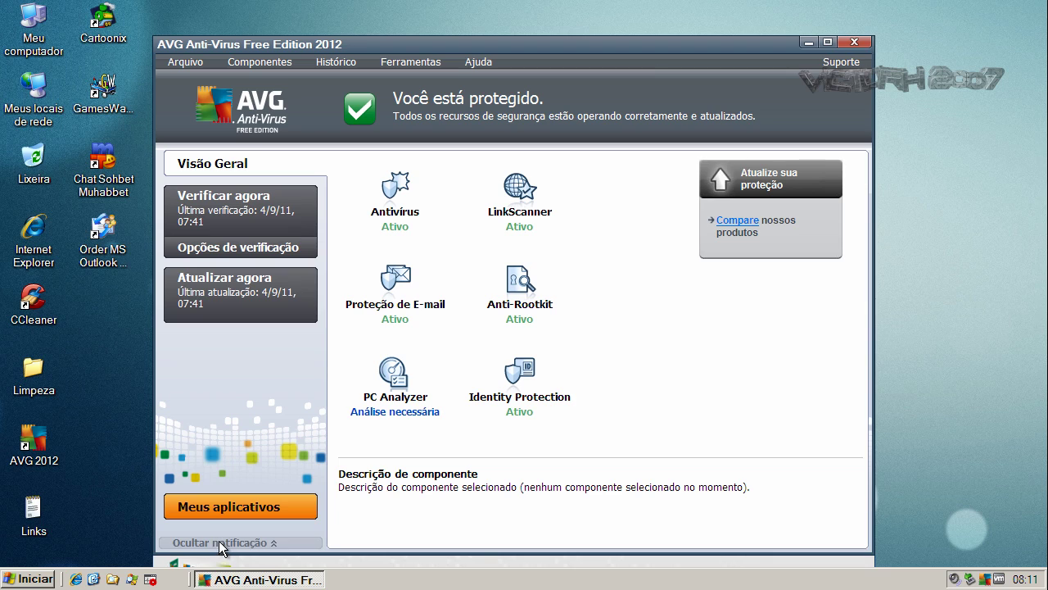
left_click(221, 544)
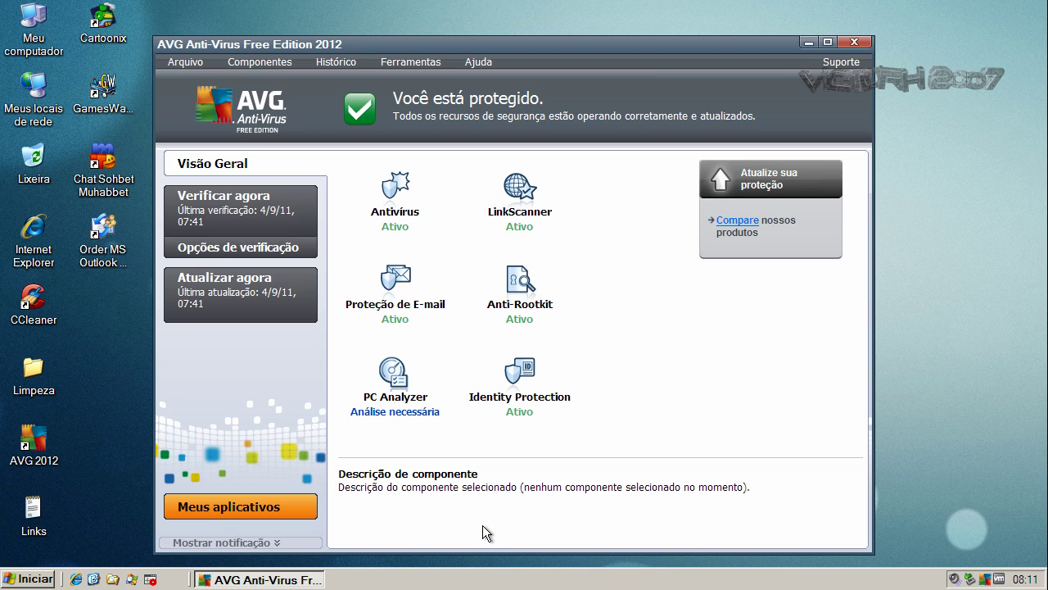